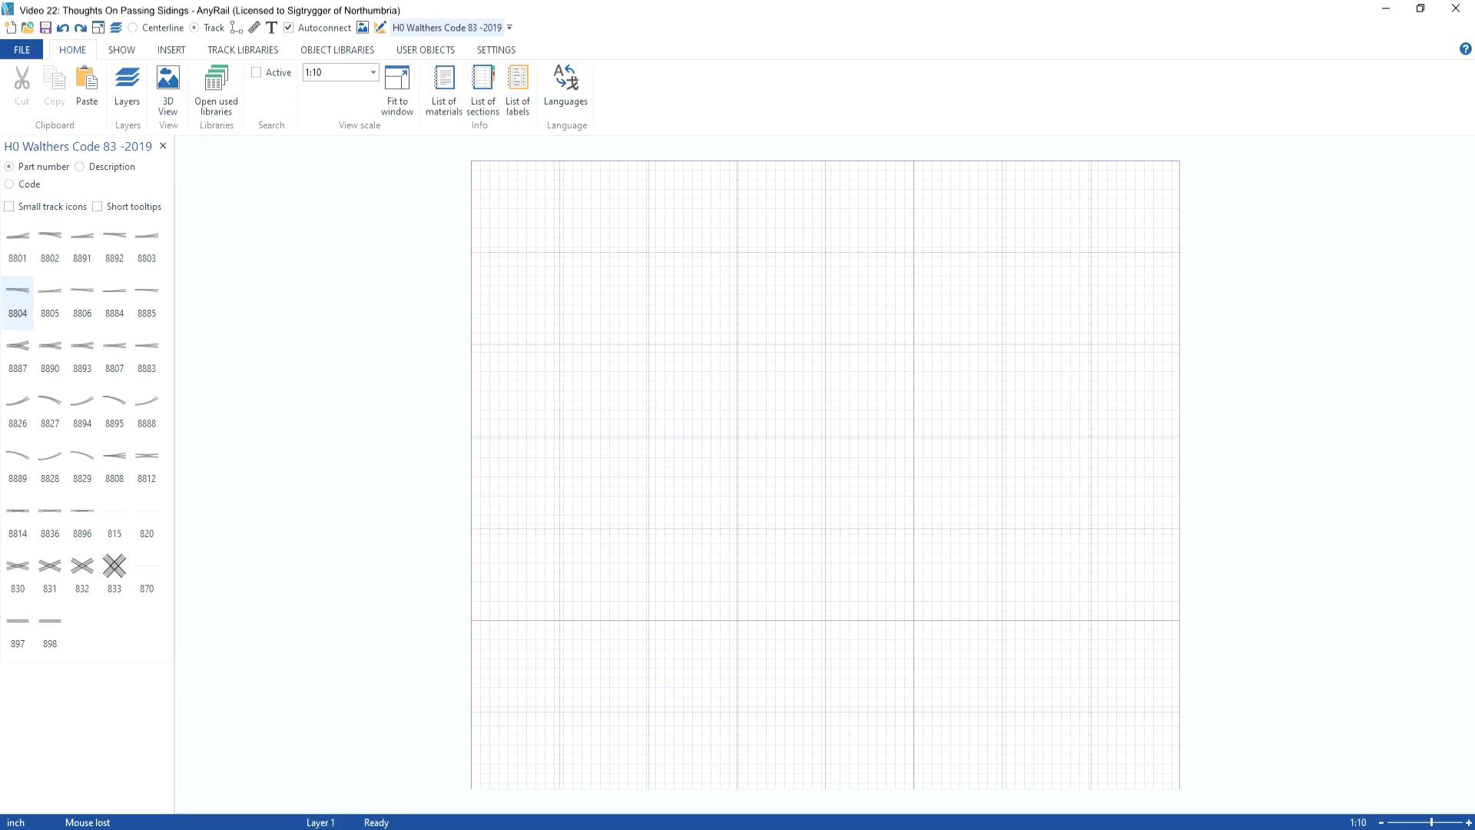
Step: Place an 8804 right-hand turnout and connect a length of 815 flex track to its straight end
click(17, 292)
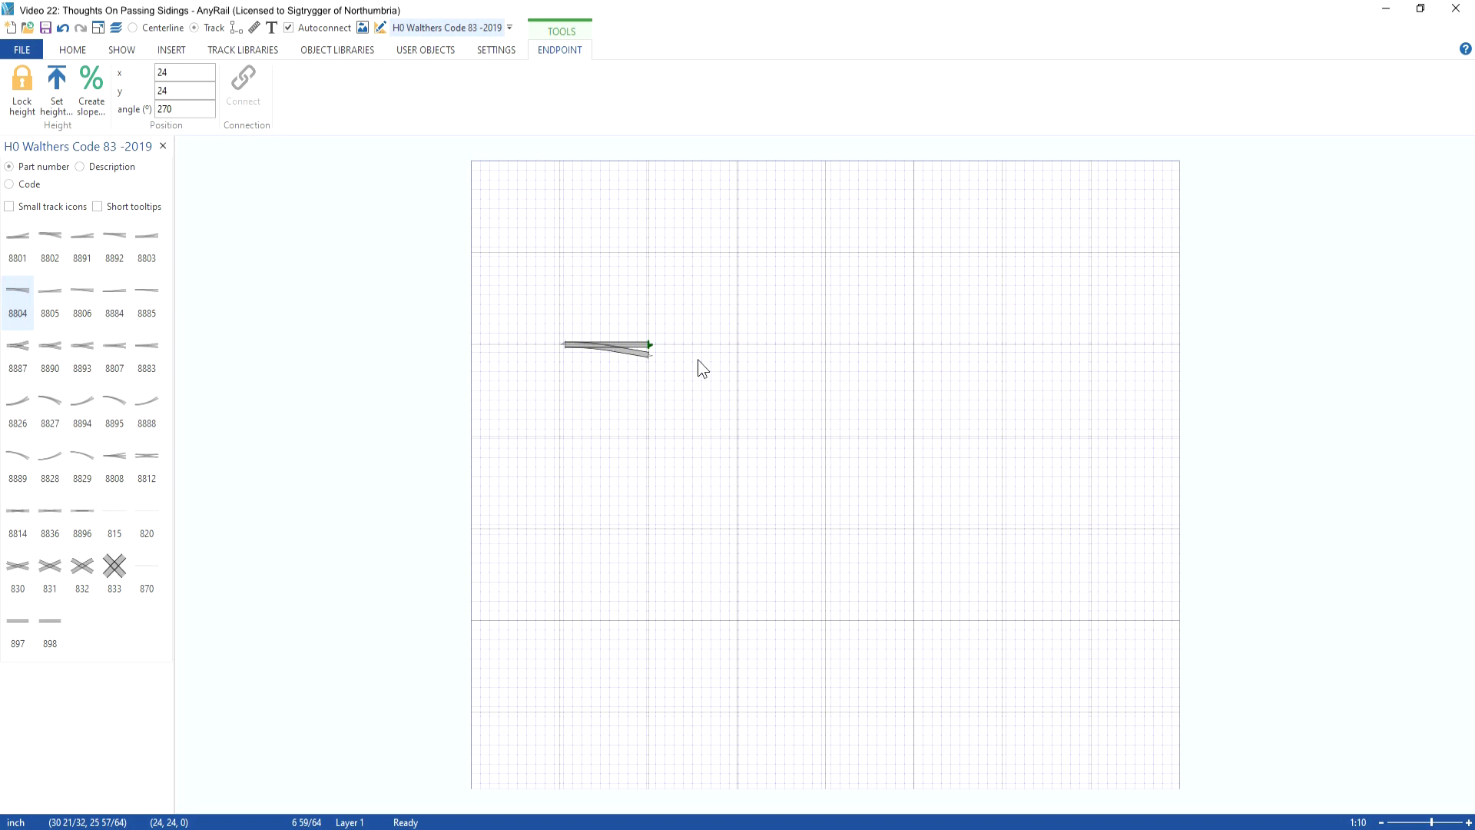
click(116, 515)
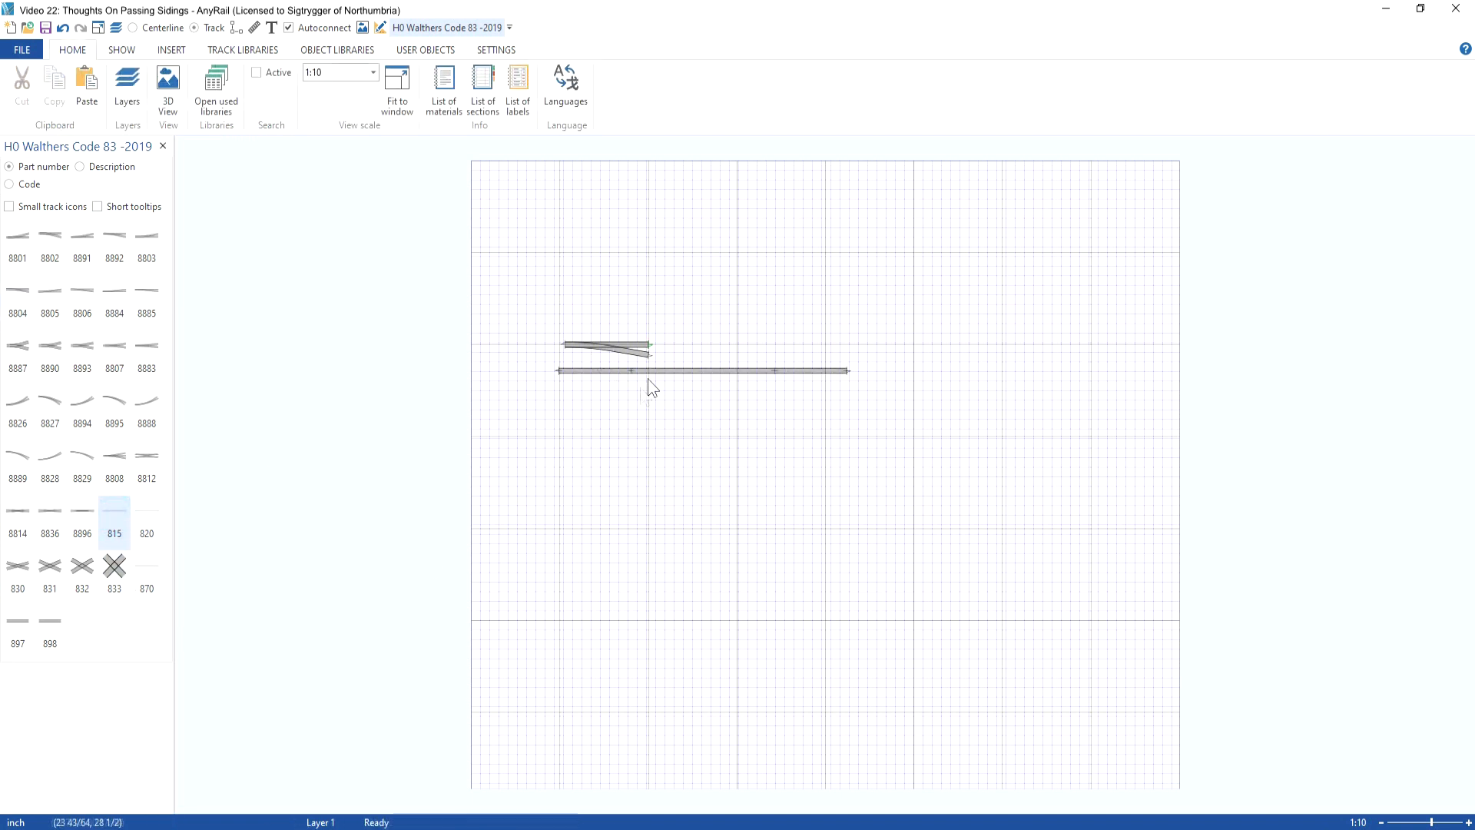
drag(656, 381, 744, 348)
click(743, 347)
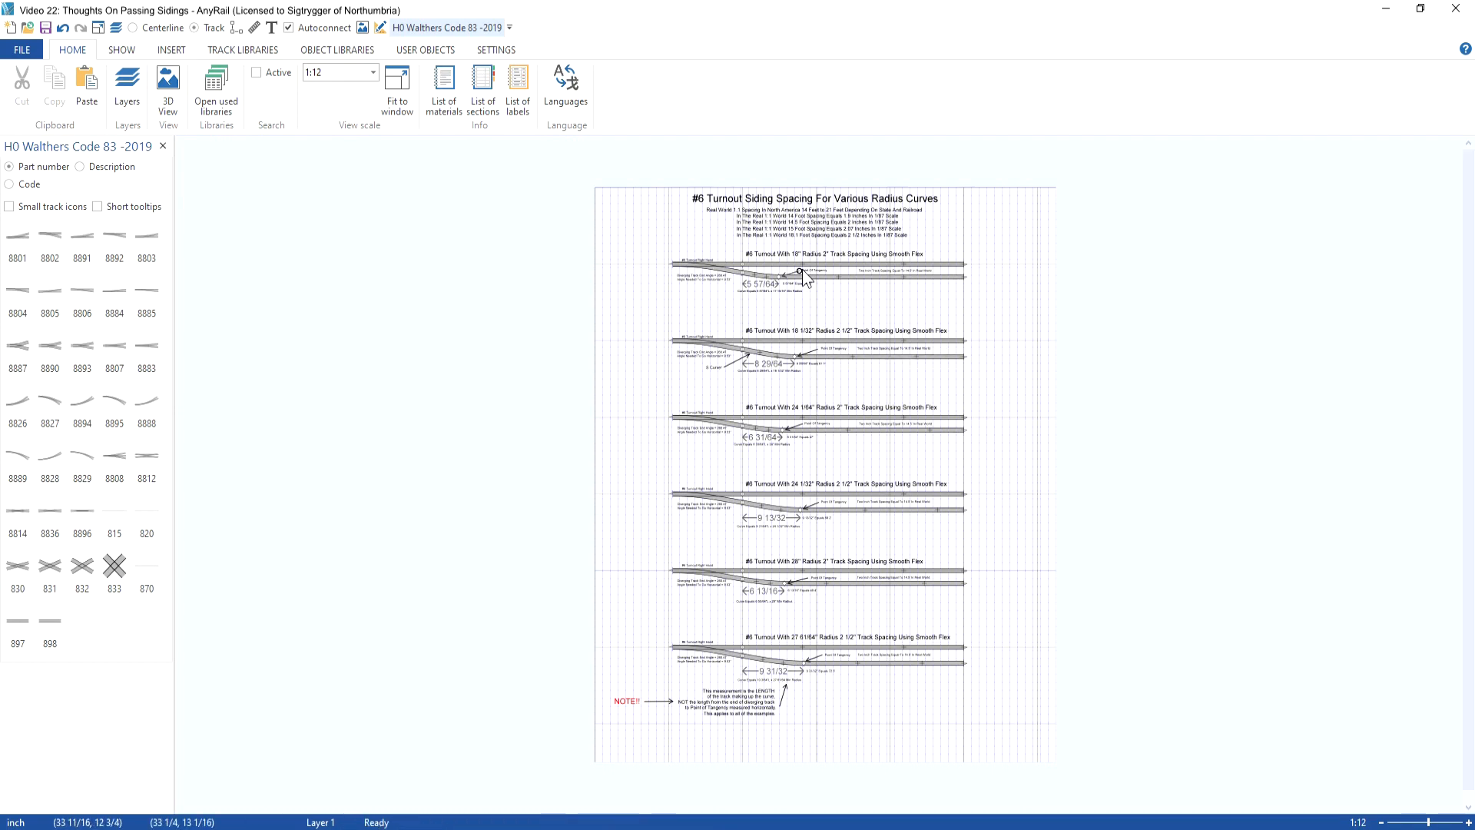
Step: Attach a copy of the 24 1/64" radius, 2" spacing example's curve to the turnout's diverging end and extend it with 815 flex track
scroll(819, 349, up, 5)
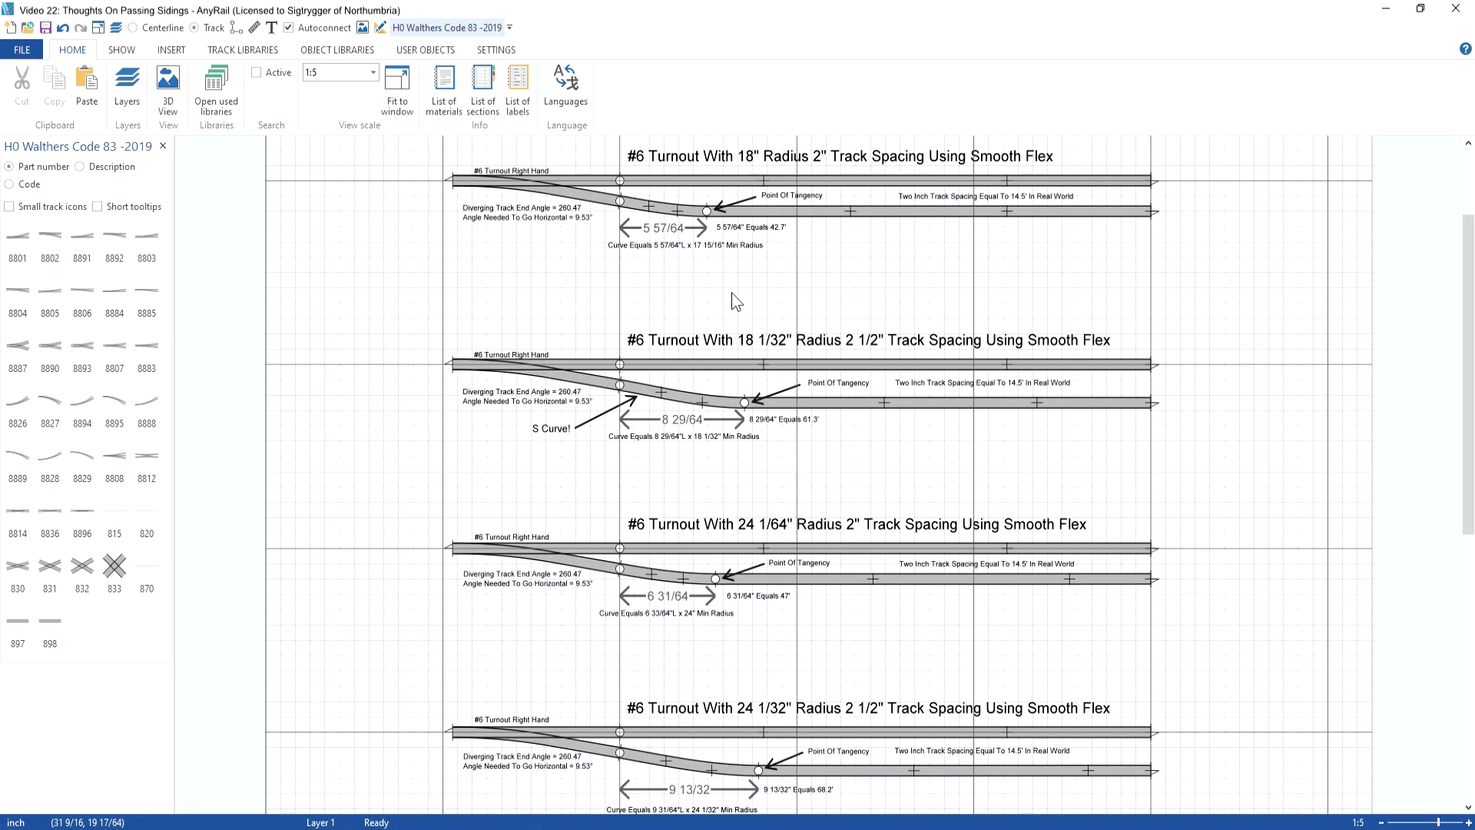
scroll(791, 480, down, 3)
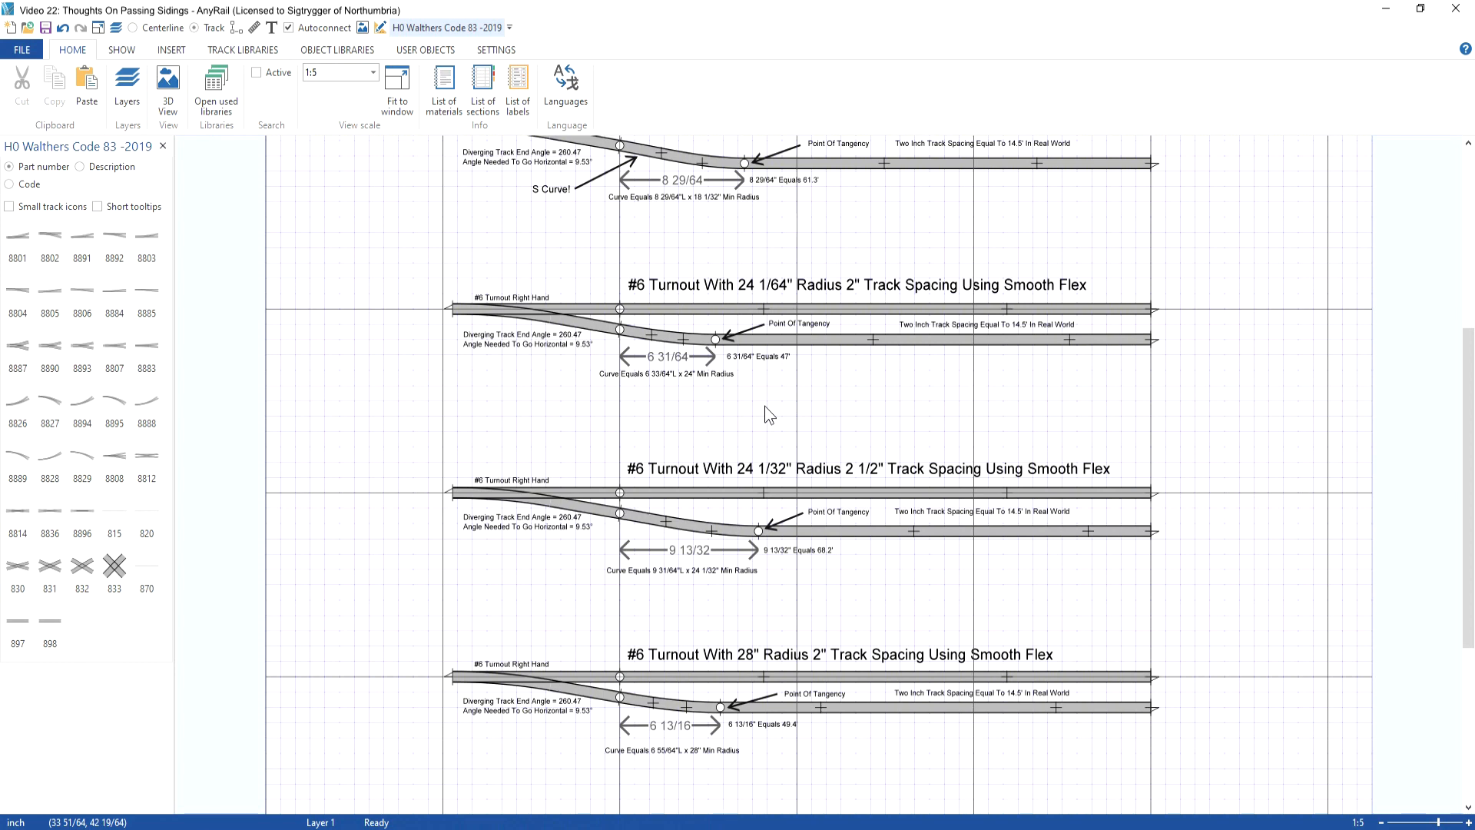
scroll(764, 408, down, 3)
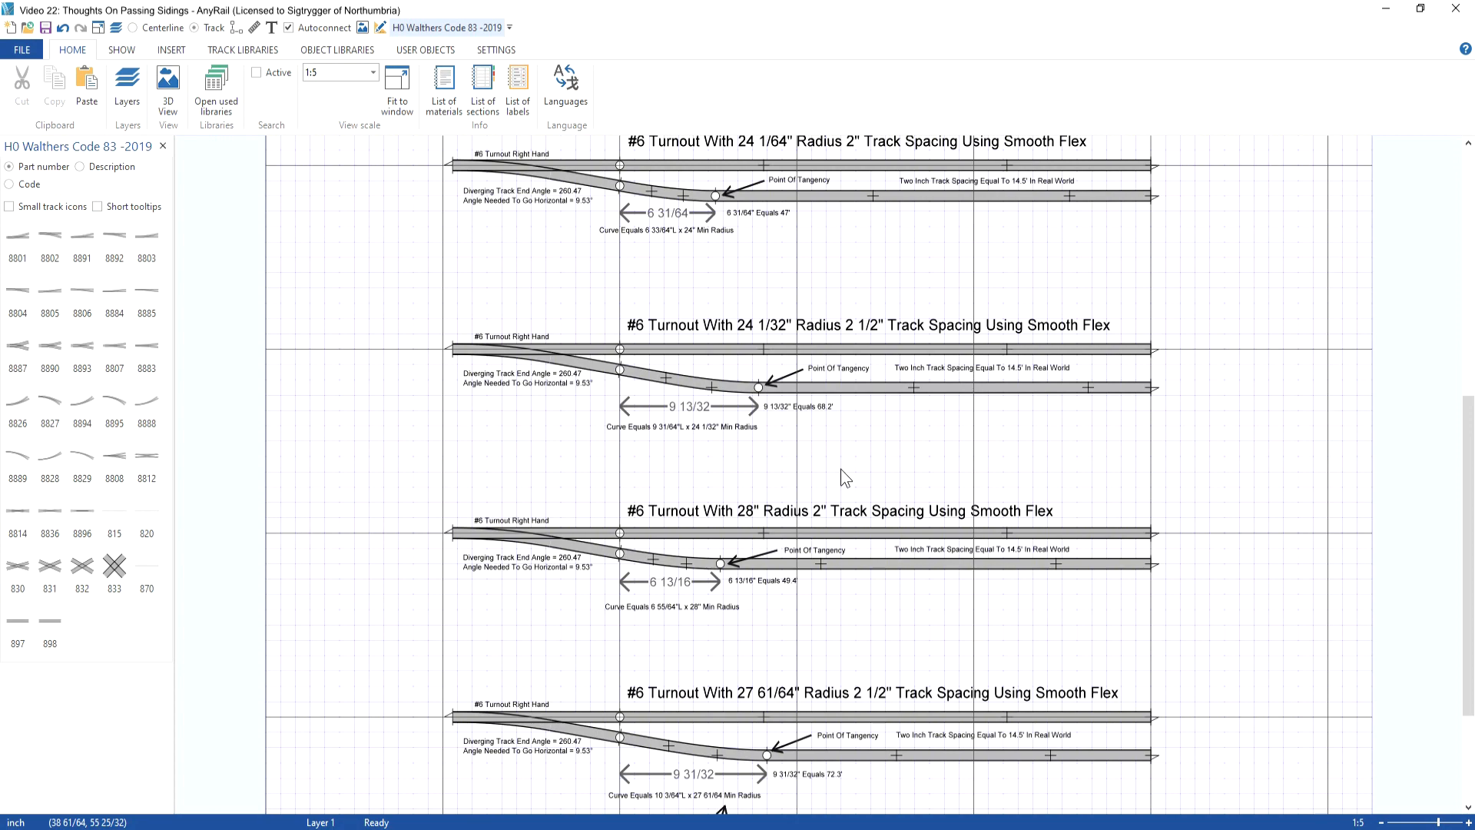
scroll(841, 468, up, 3)
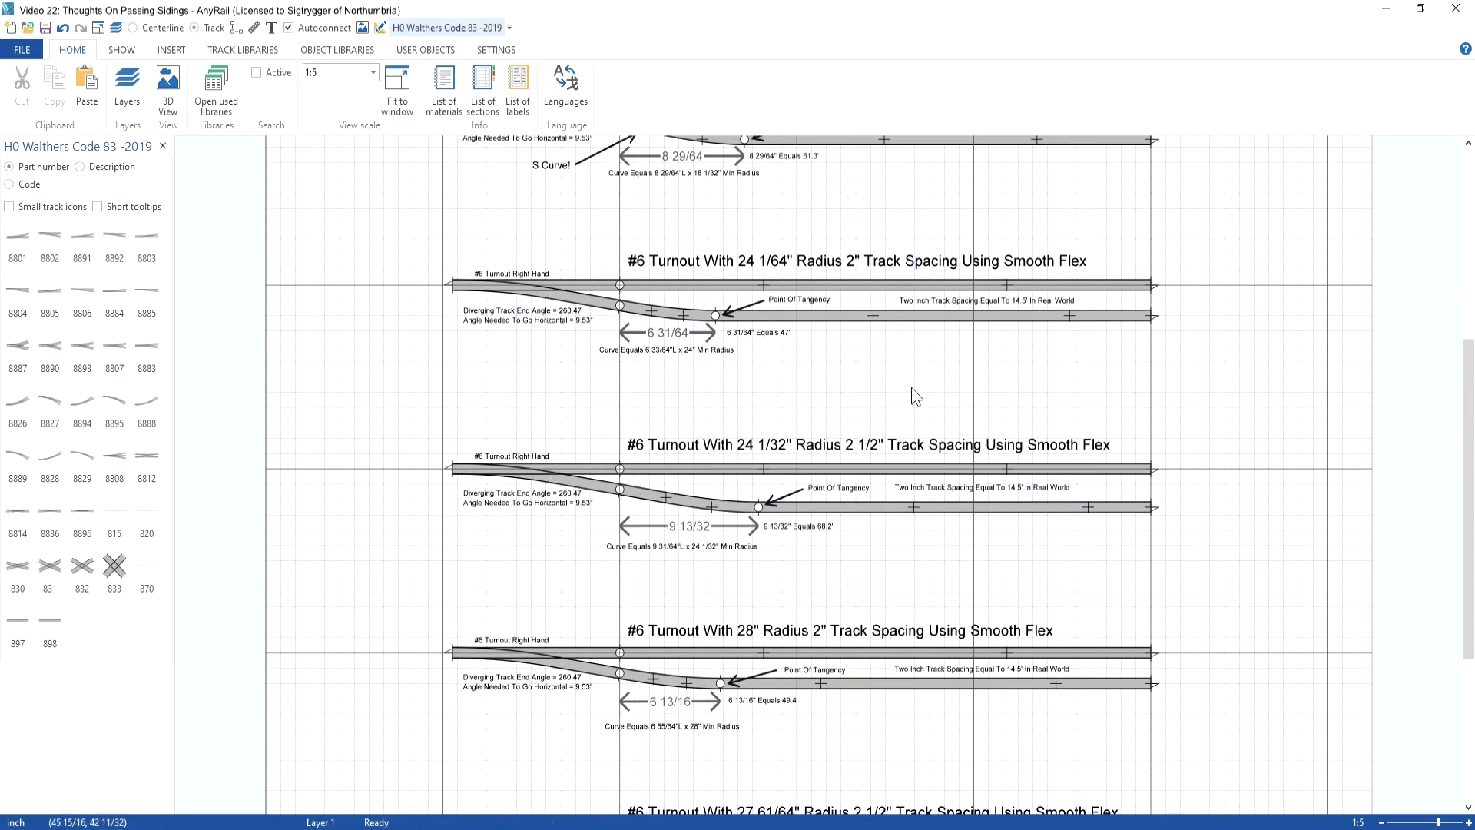
click(667, 314)
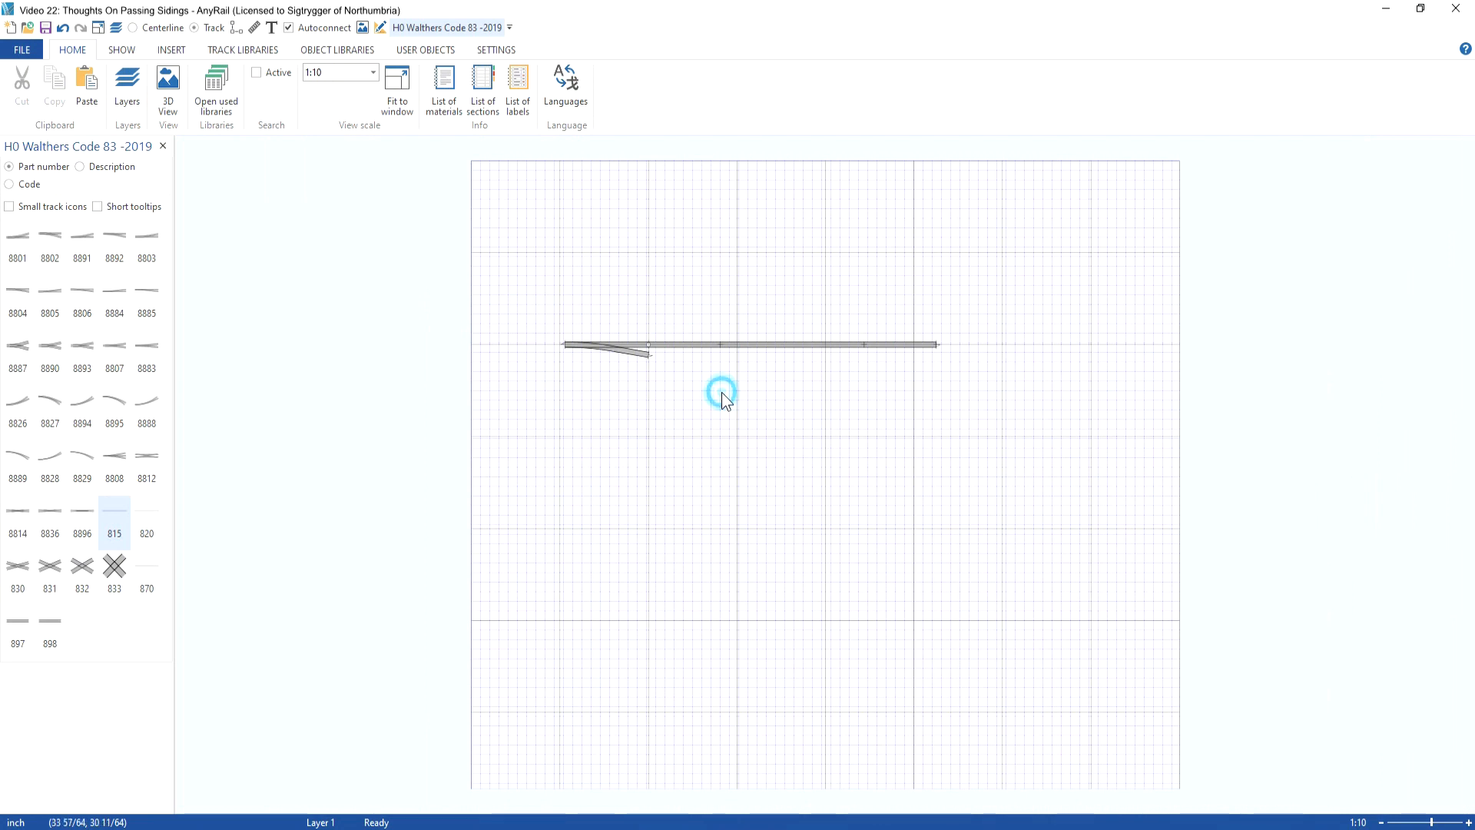
click(722, 393)
drag(720, 393, 674, 369)
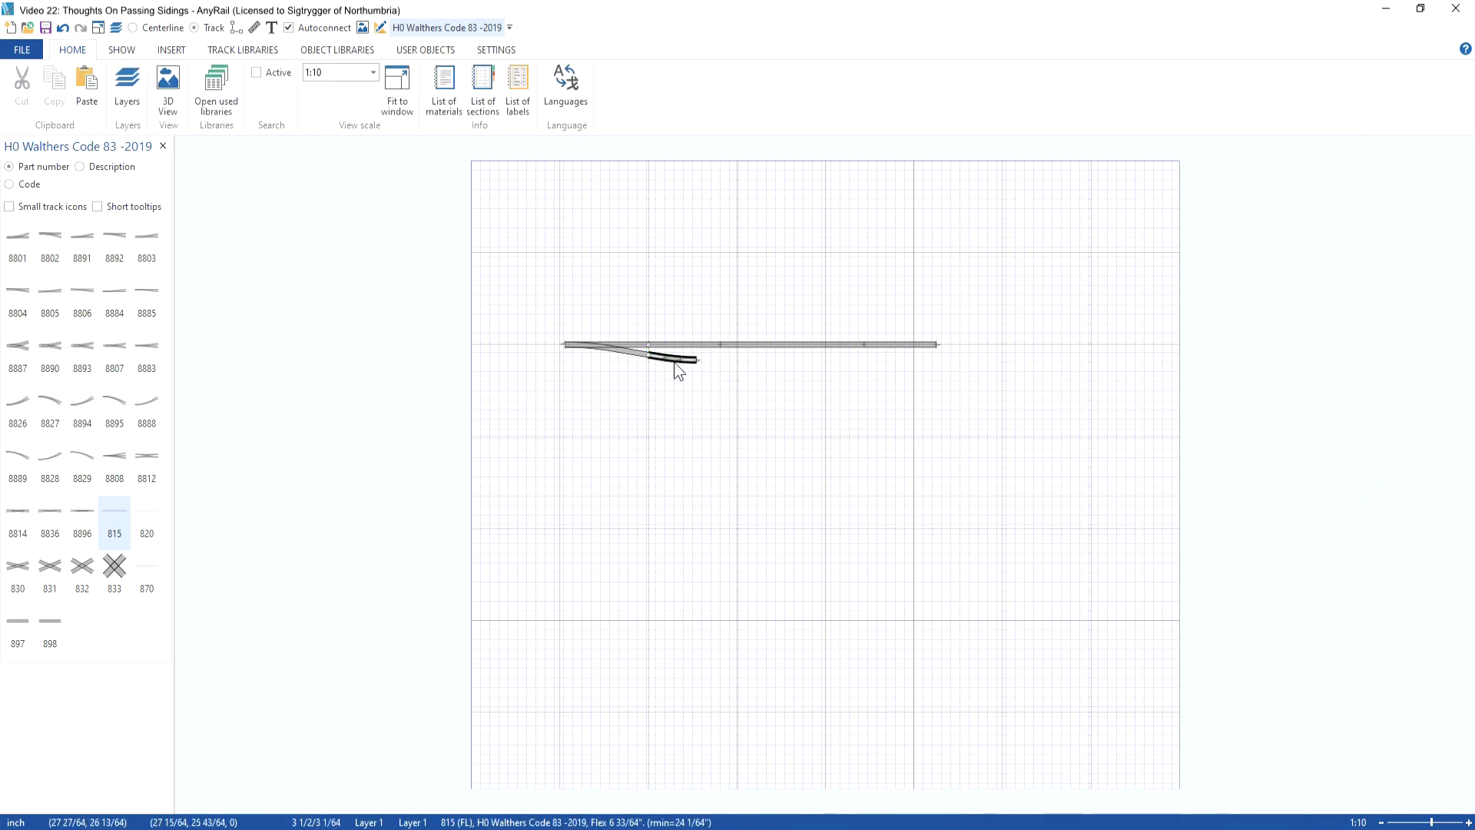
click(106, 513)
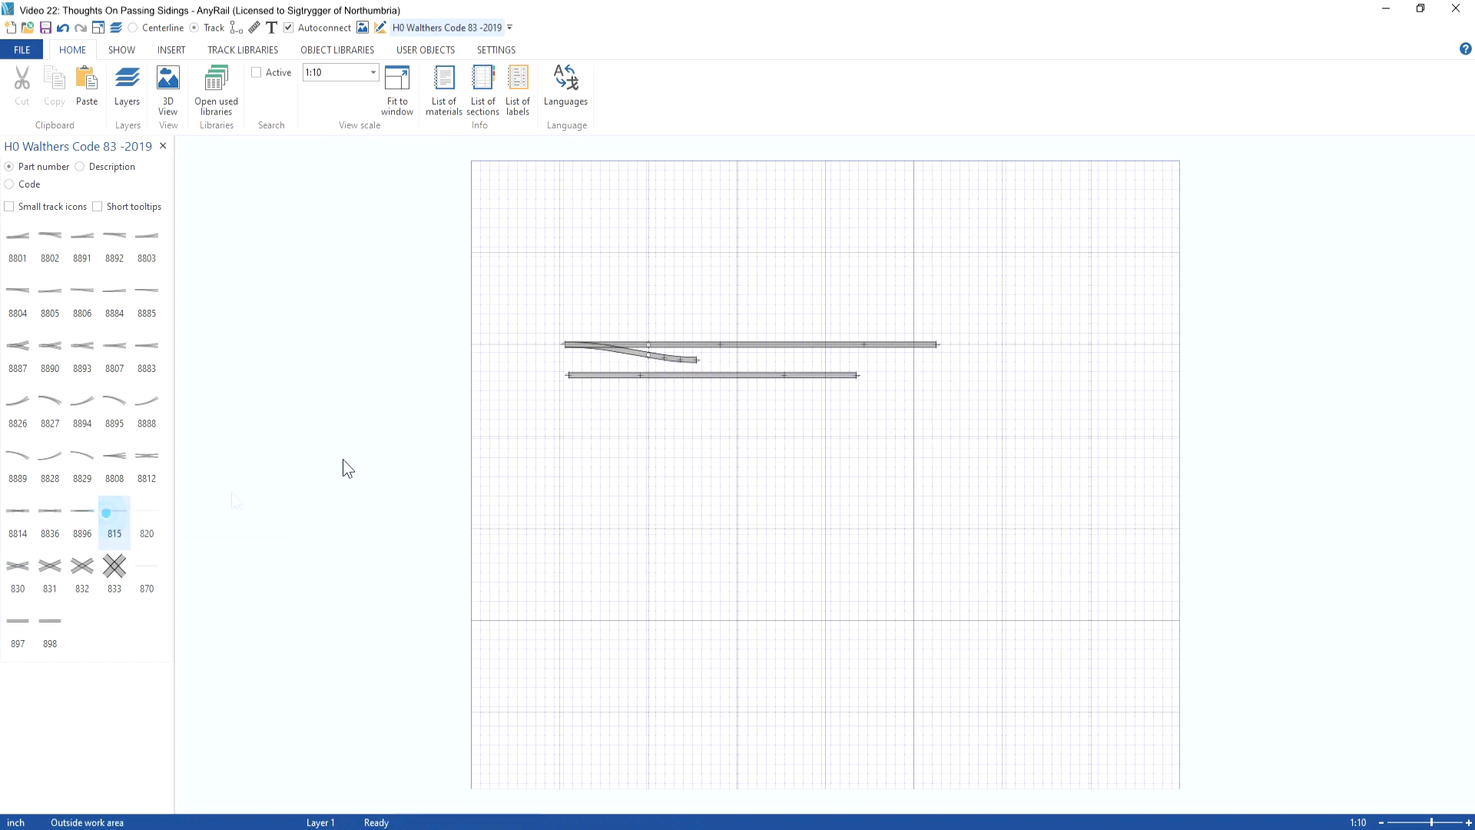
drag(664, 377, 793, 363)
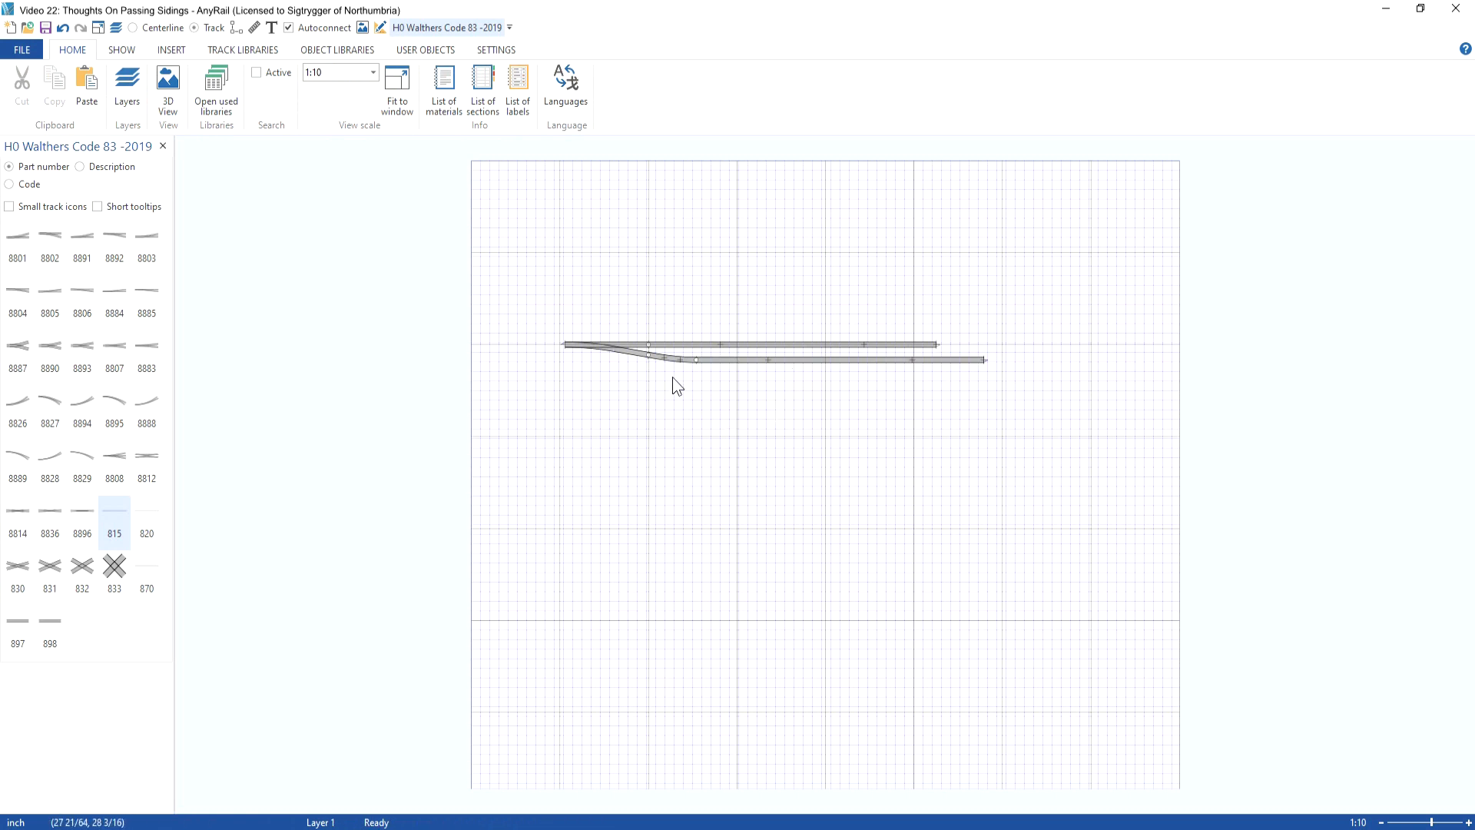
Step: Check the coordinates of the connections at the turnout's straight end and at the end of the siding curve
scroll(638, 352, up, 3)
scroll(639, 351, up, 1)
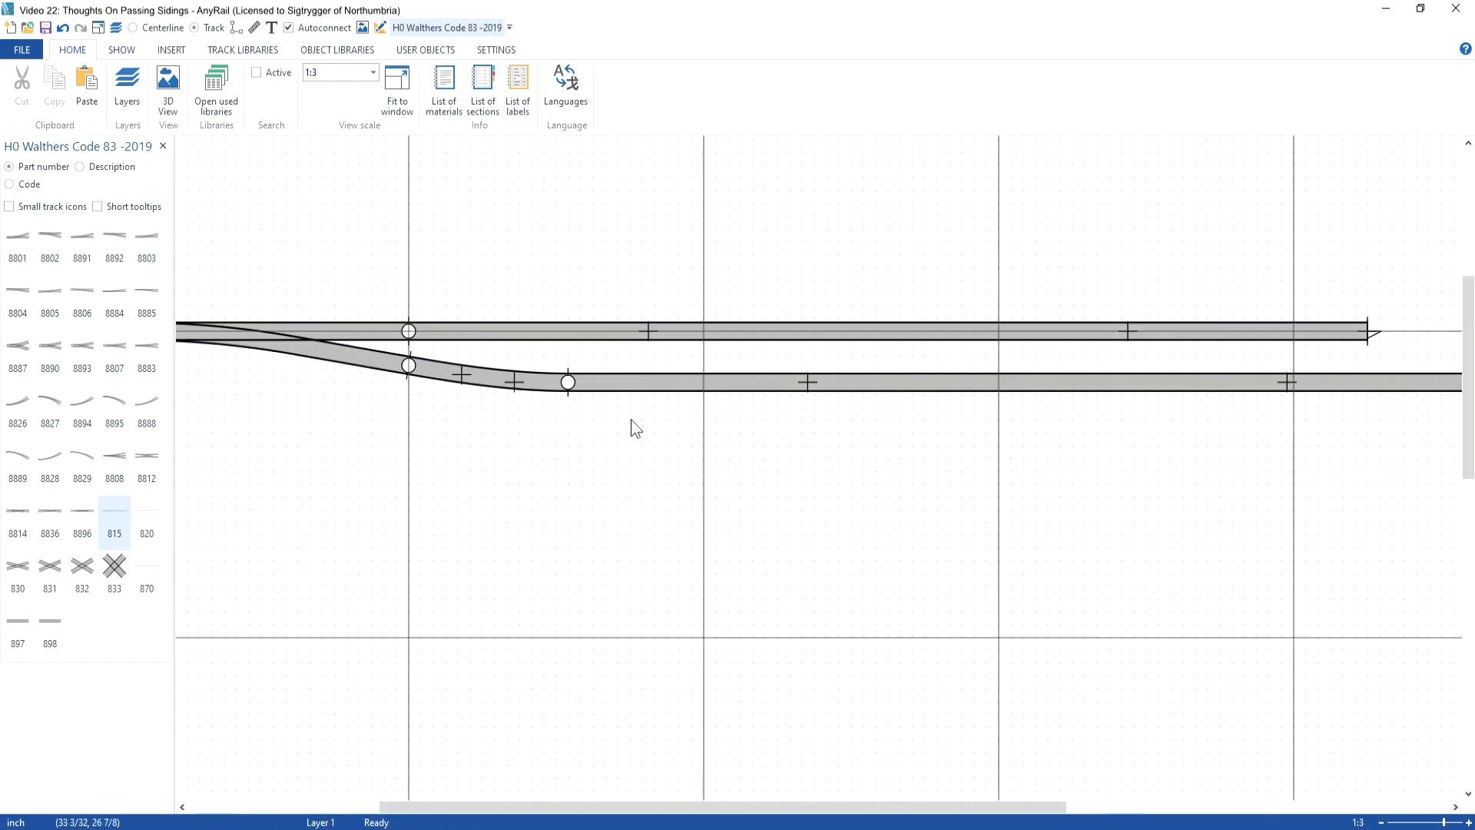
right_drag(625, 468, 839, 511)
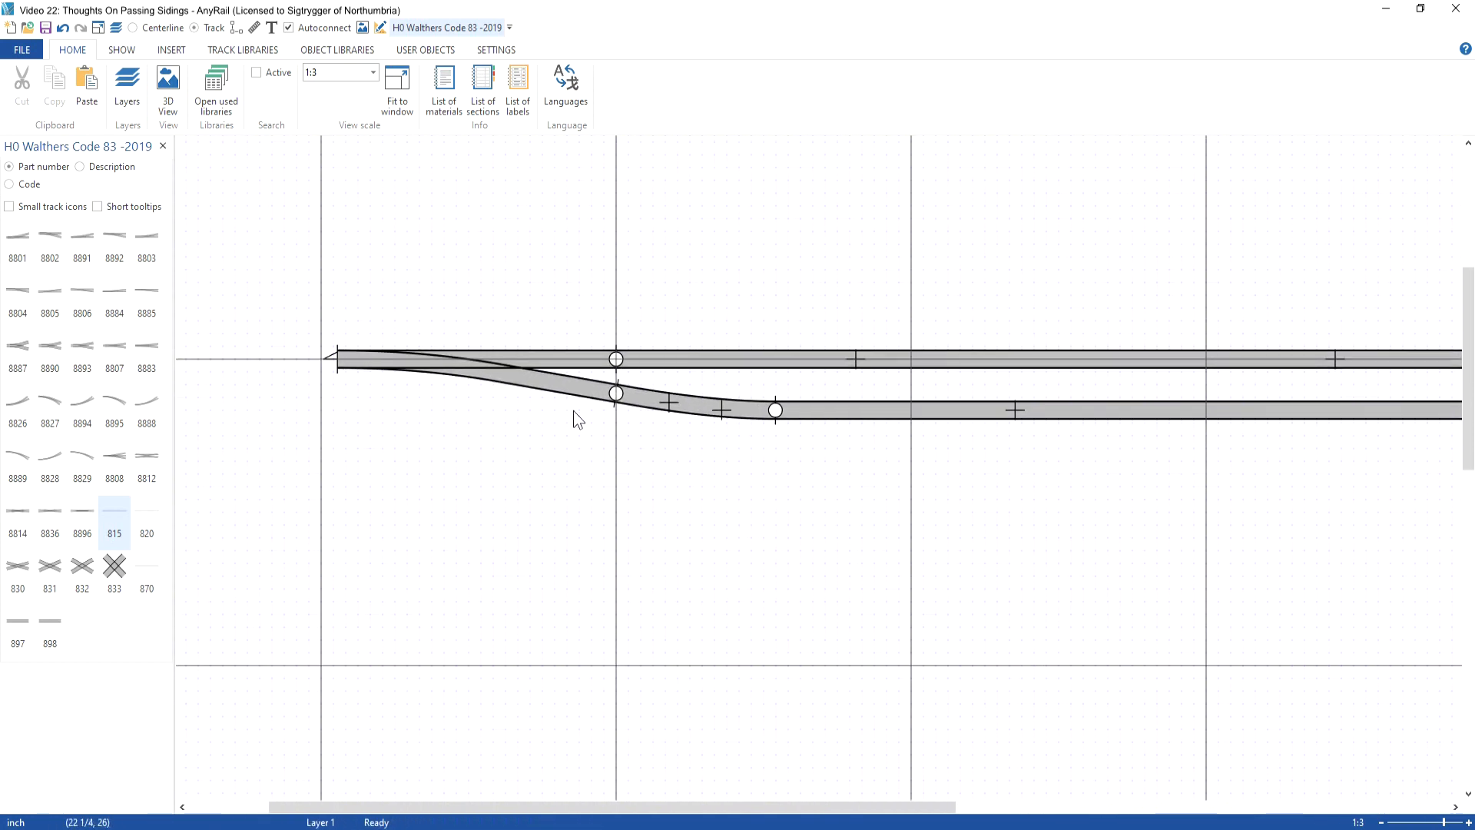
click(617, 359)
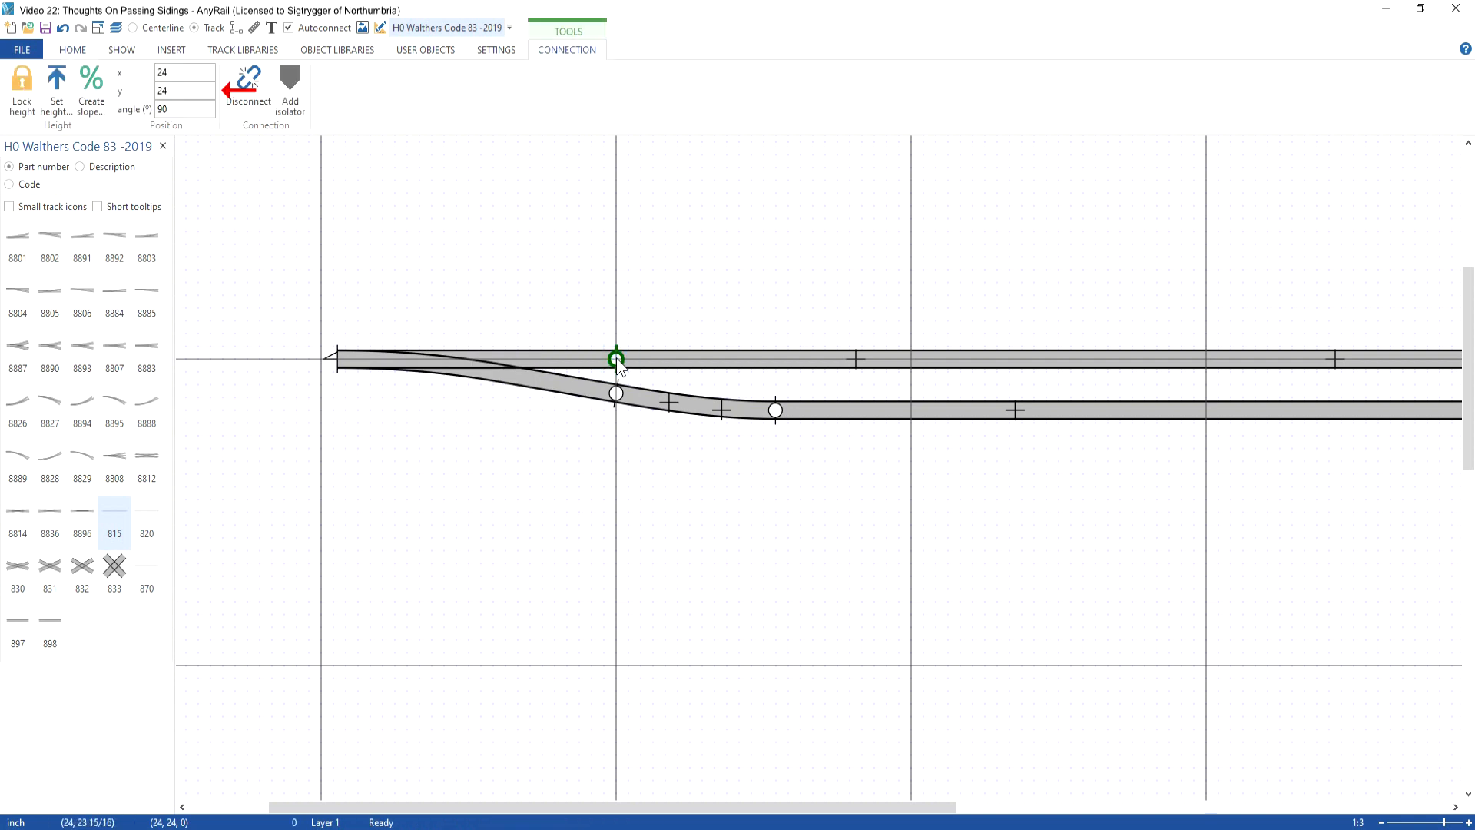
click(775, 411)
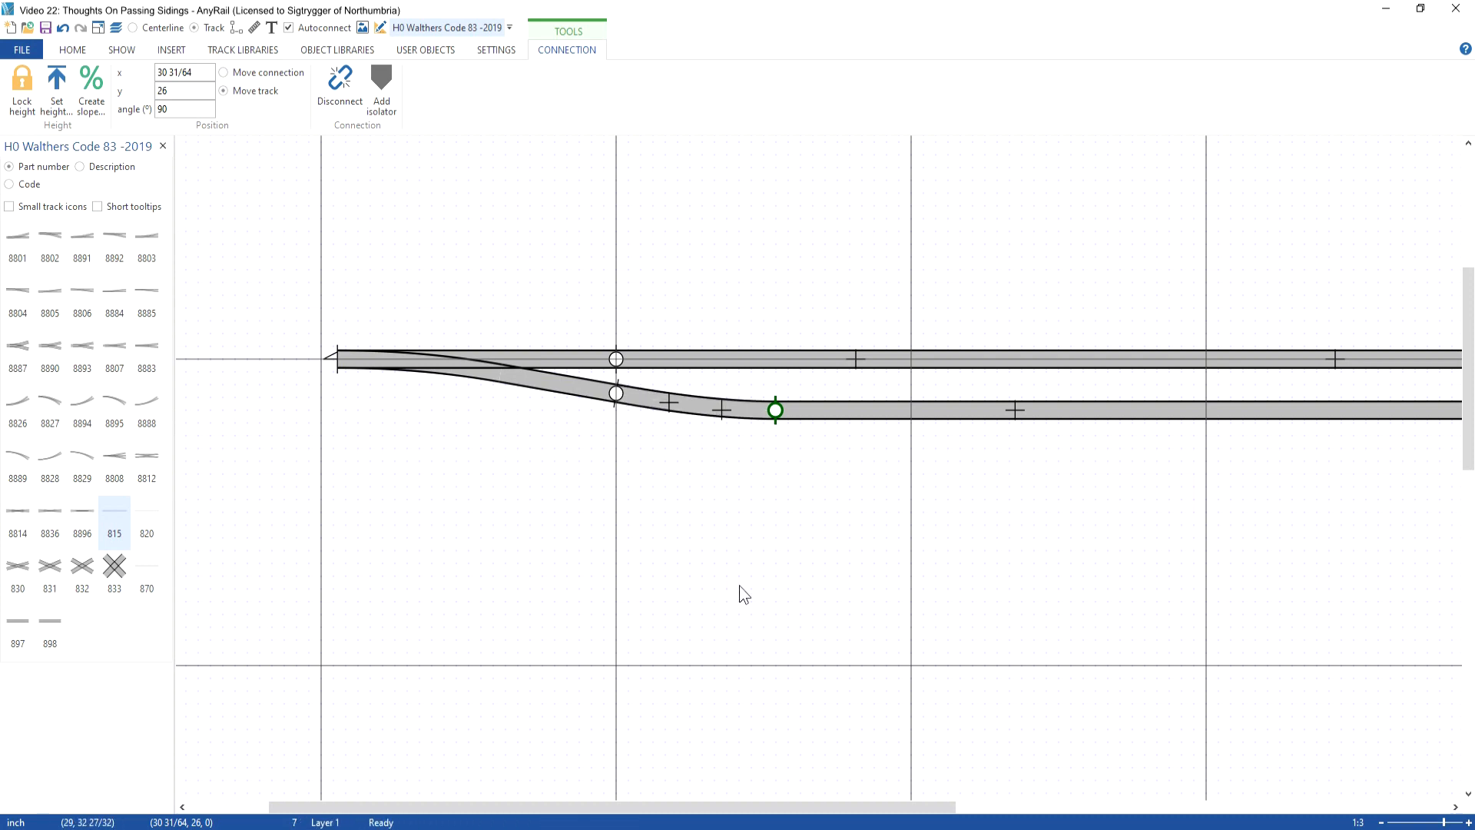
Step: Compare the 24" and 28" radius #6 turnout examples at 2" and 2 1/2" track spacing
key(ctrl+v)
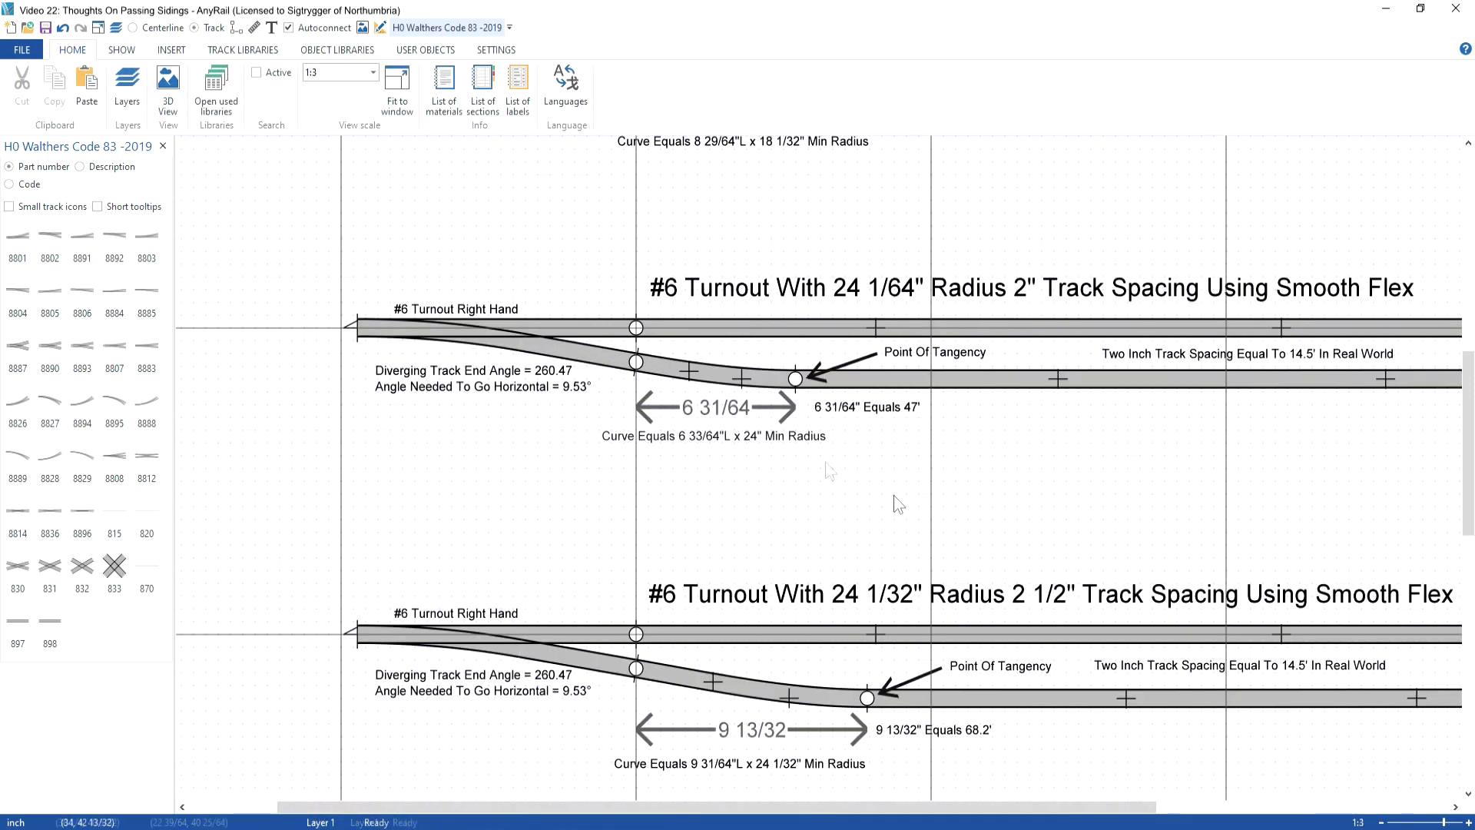
right_drag(1025, 477, 889, 479)
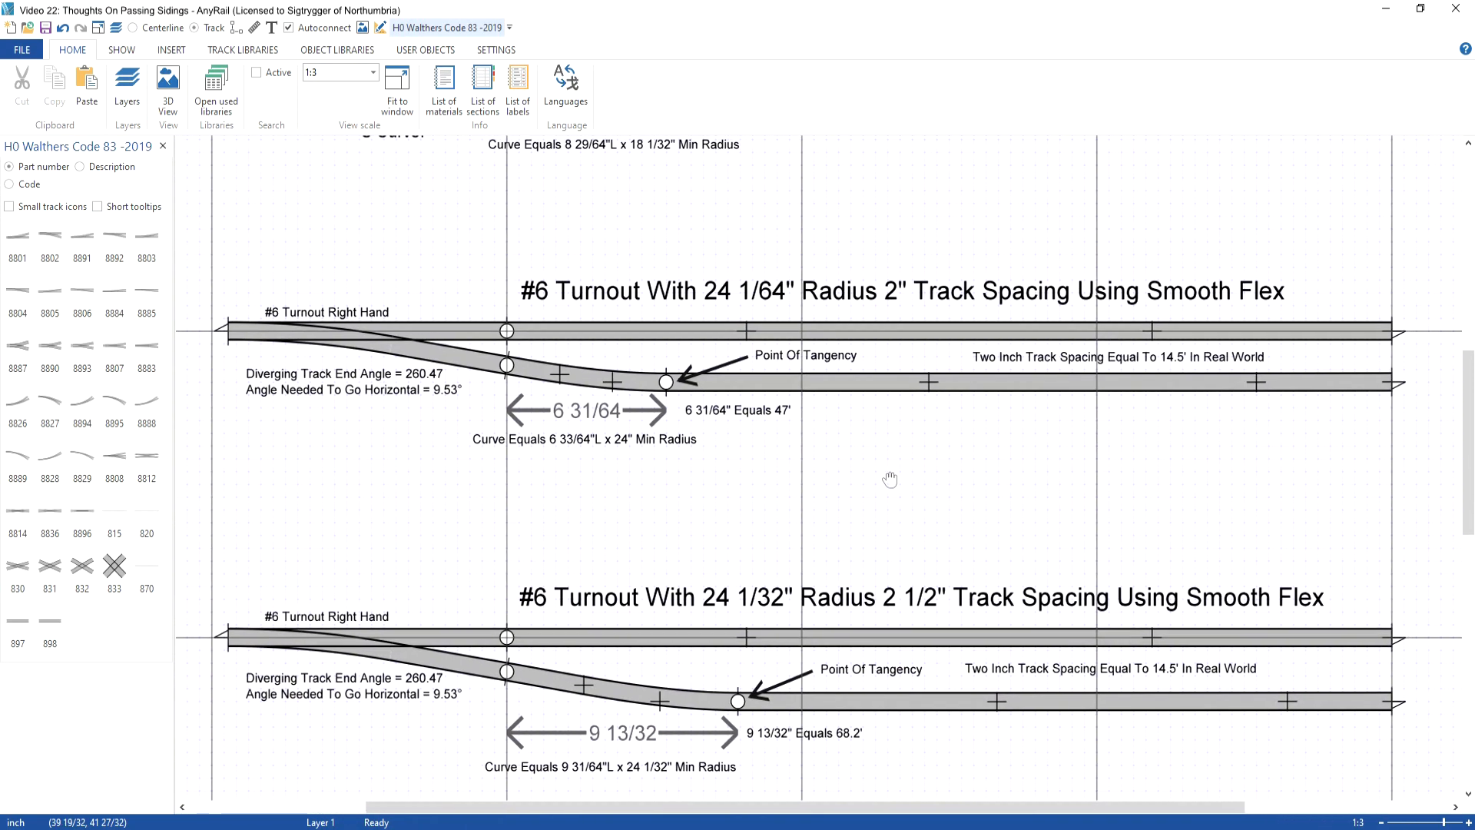
click(549, 371)
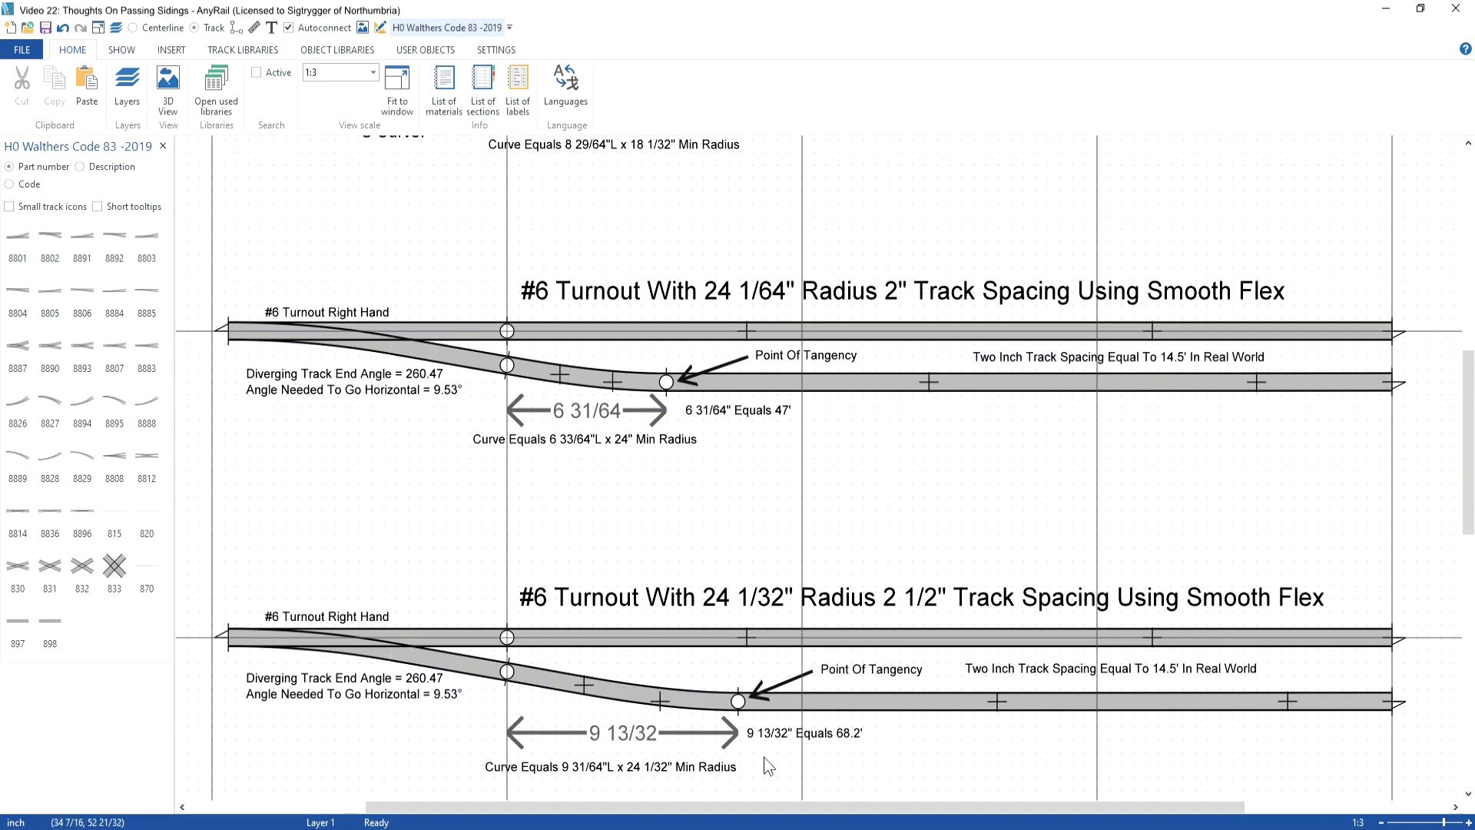
scroll(763, 757, down, 5)
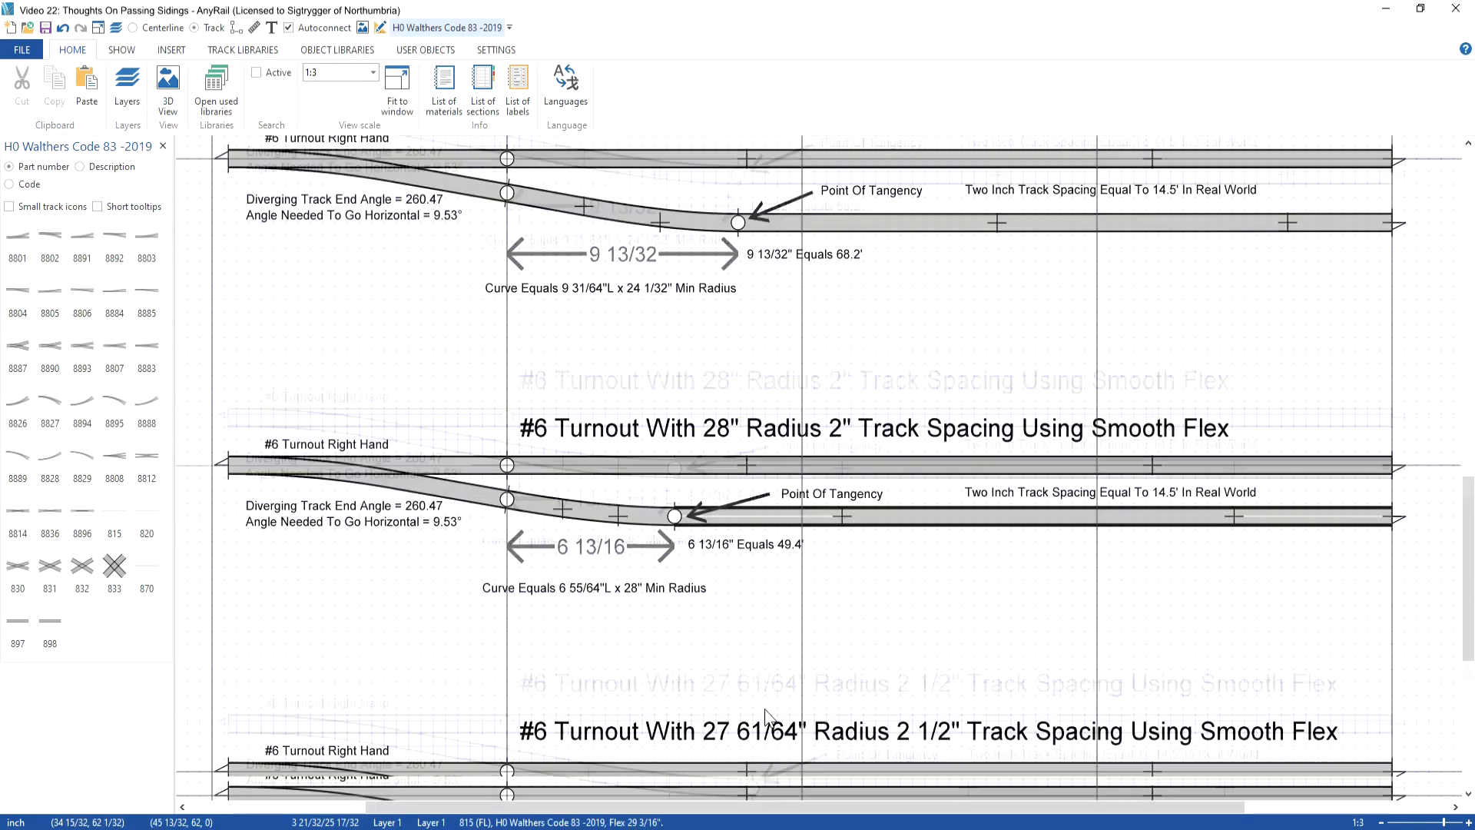
scroll(765, 712, down, 2)
scroll(765, 703, down, 1)
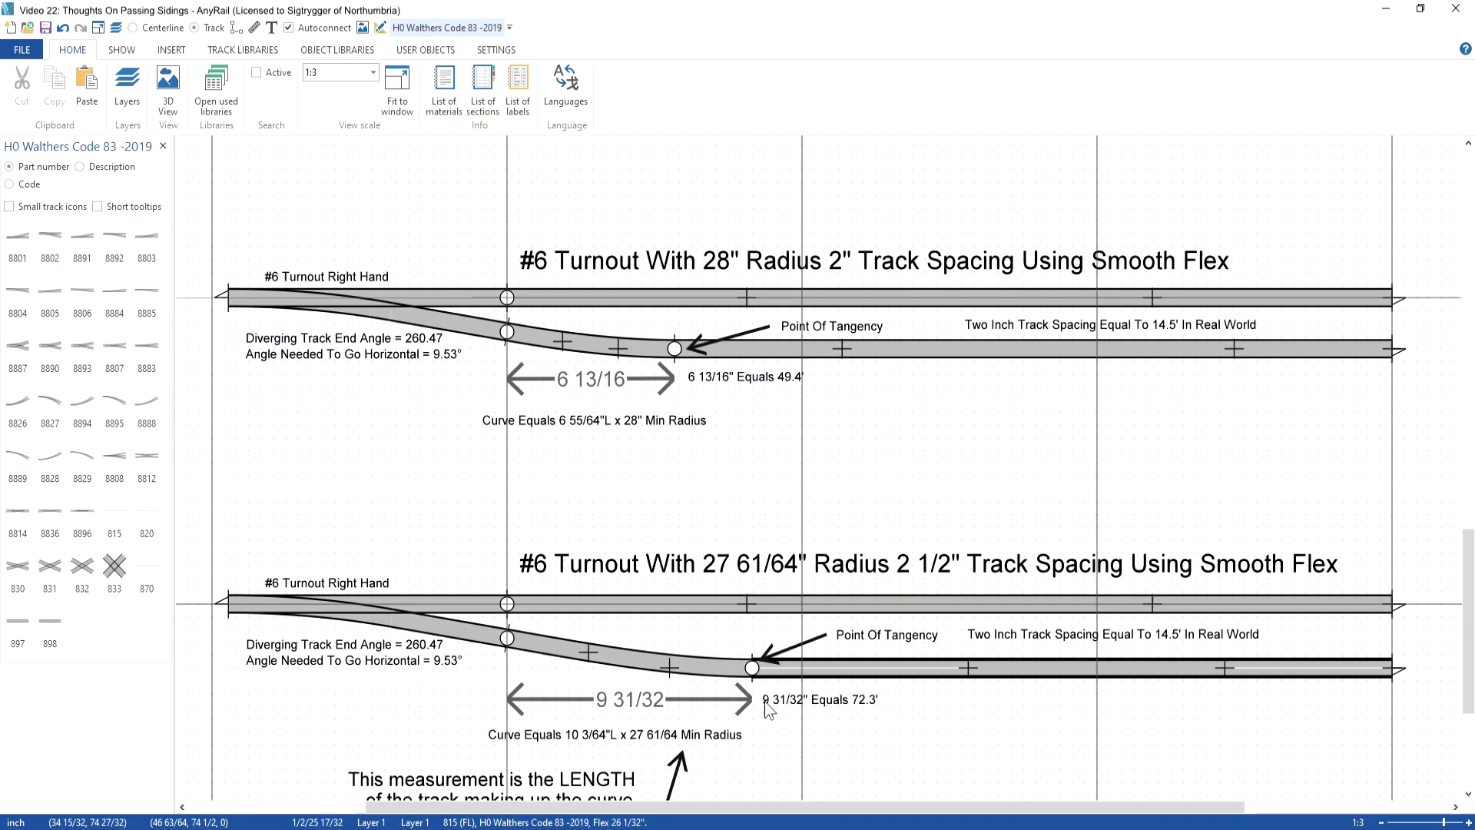
scroll(784, 646, up, 2)
scroll(789, 632, down, 1)
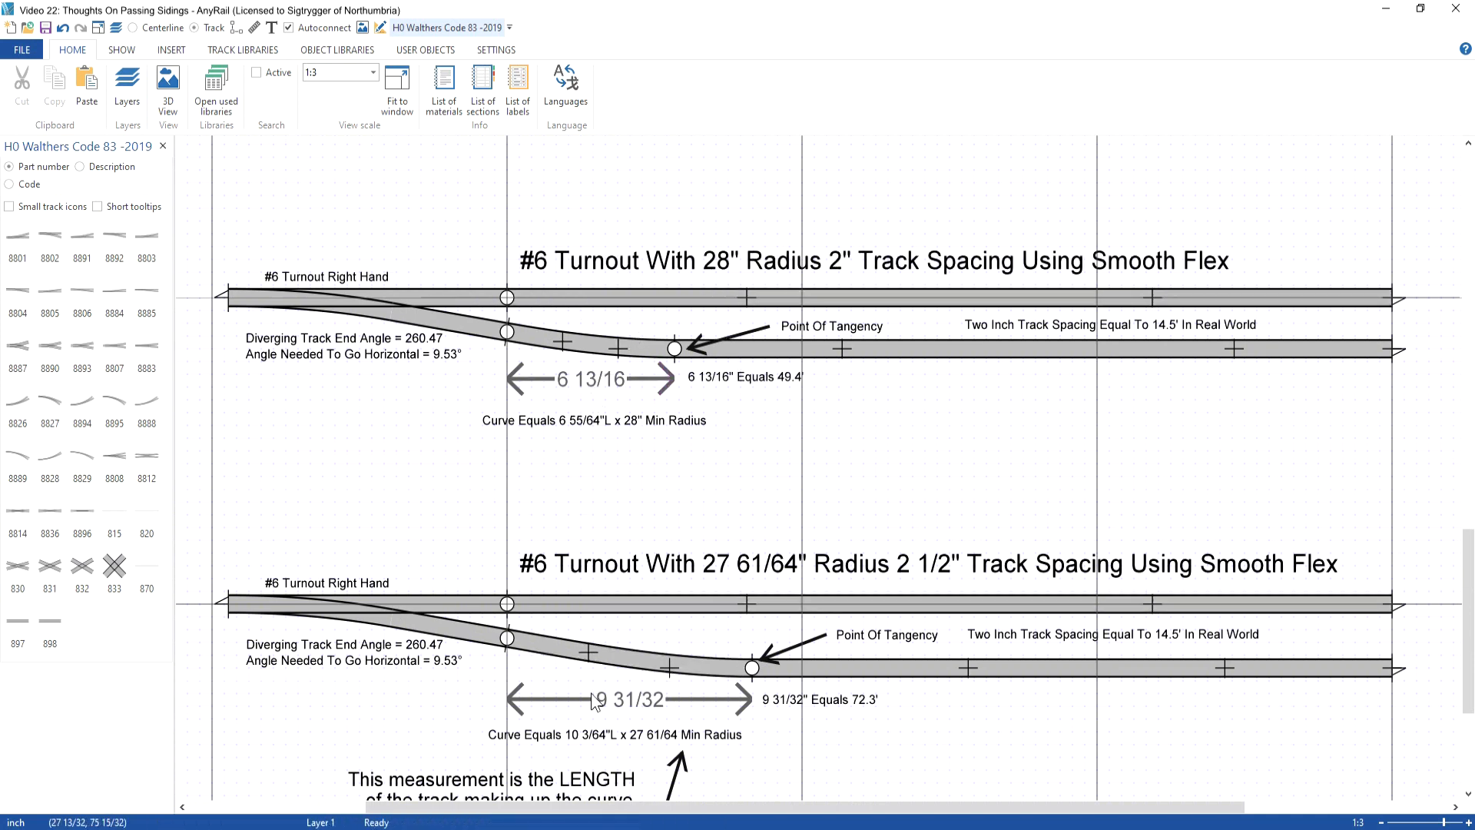
scroll(836, 491, up, 6)
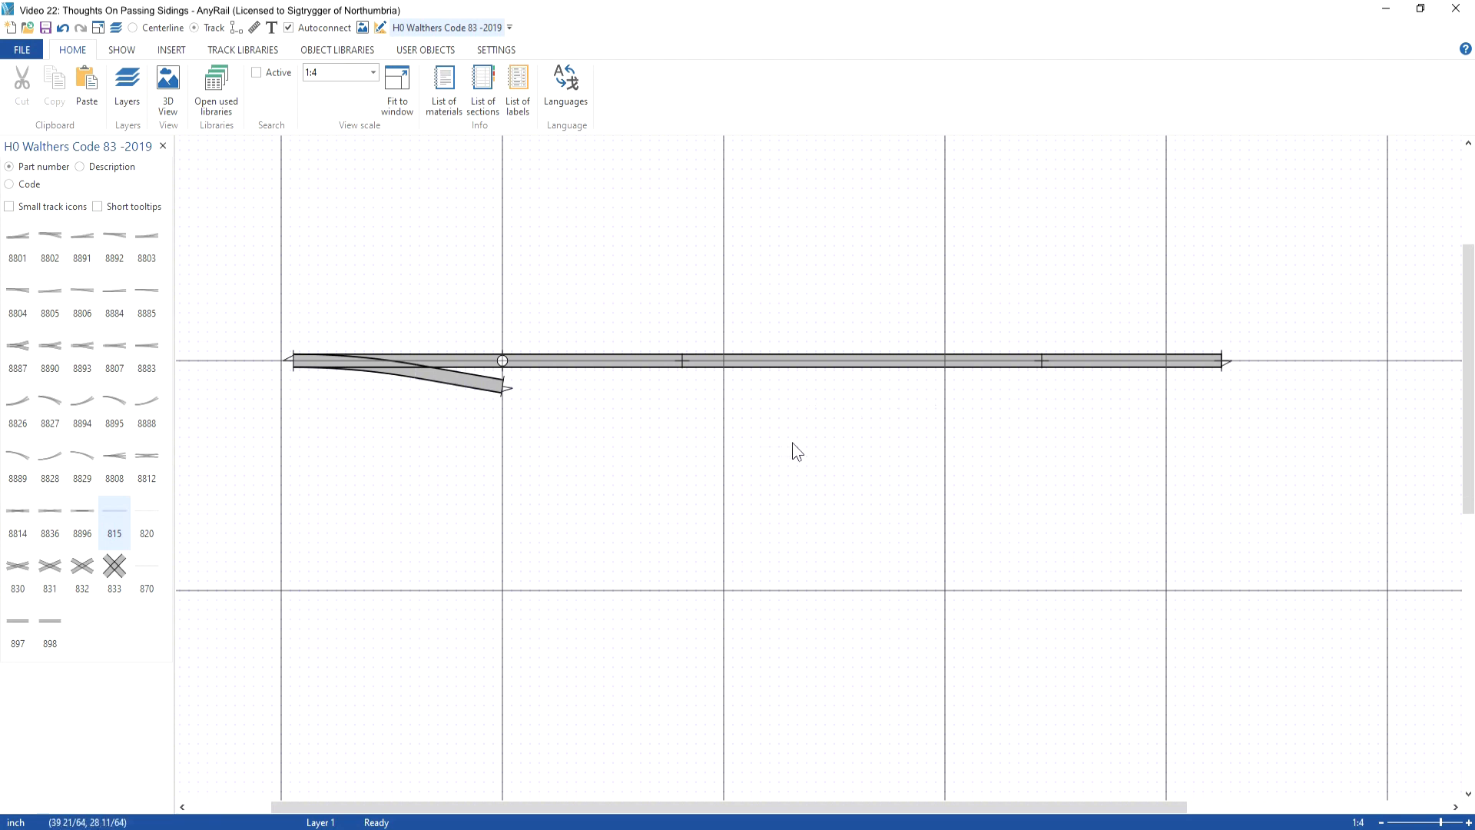
Step: Add a parallel flex track below the straight main line at a distance of 2 inches
right_click(827, 366)
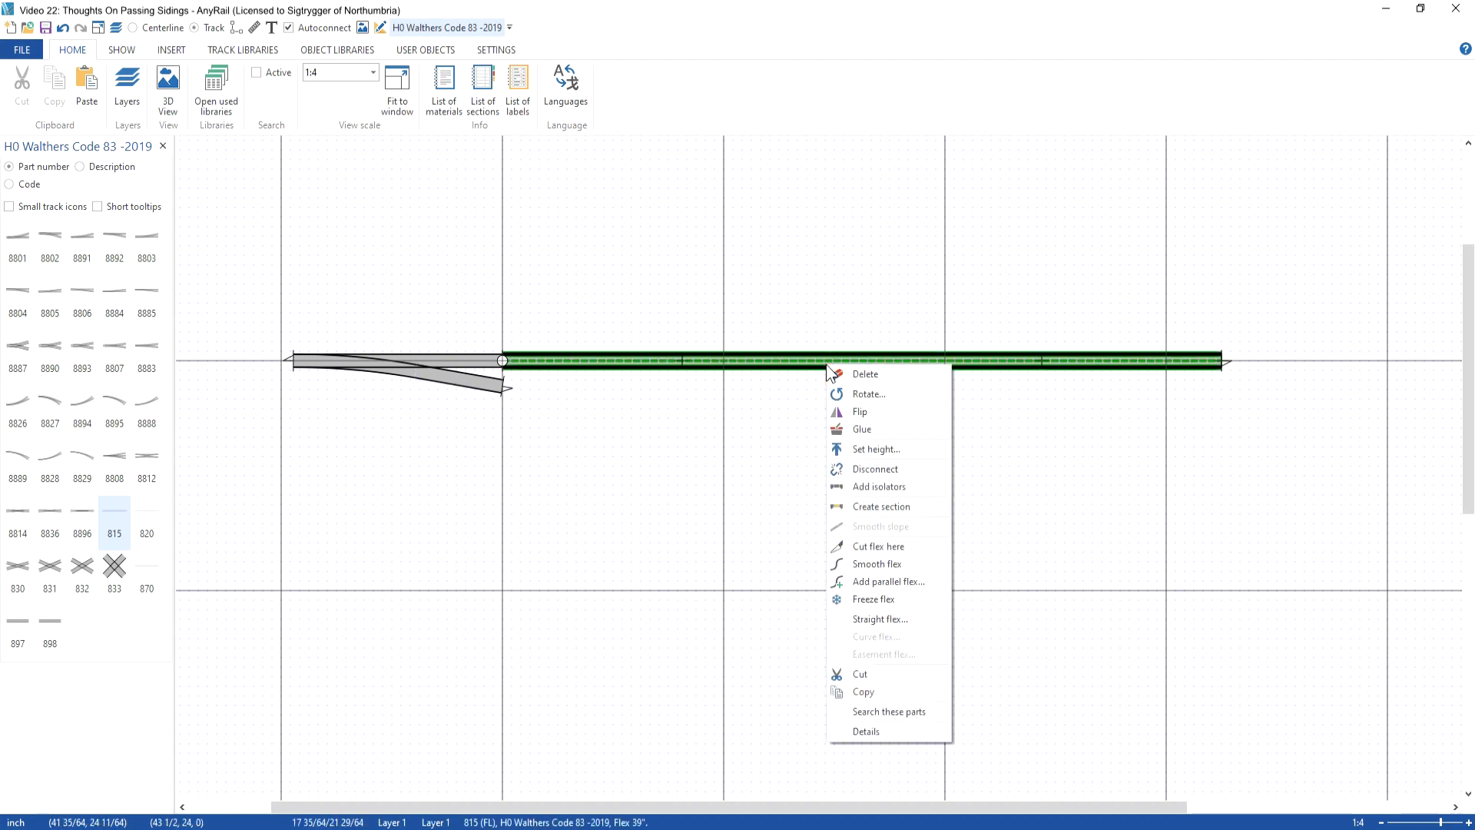
click(874, 583)
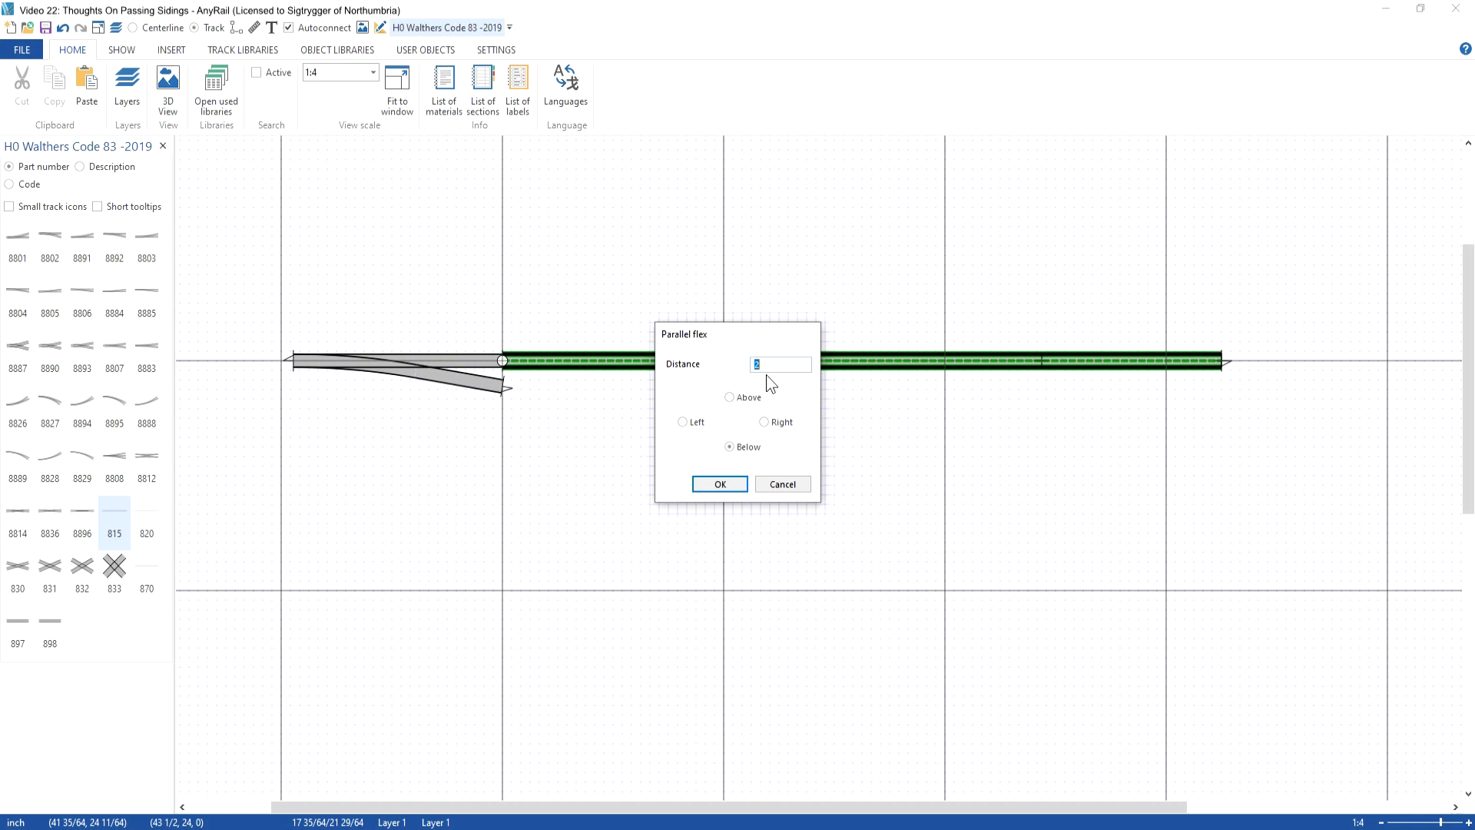
click(725, 486)
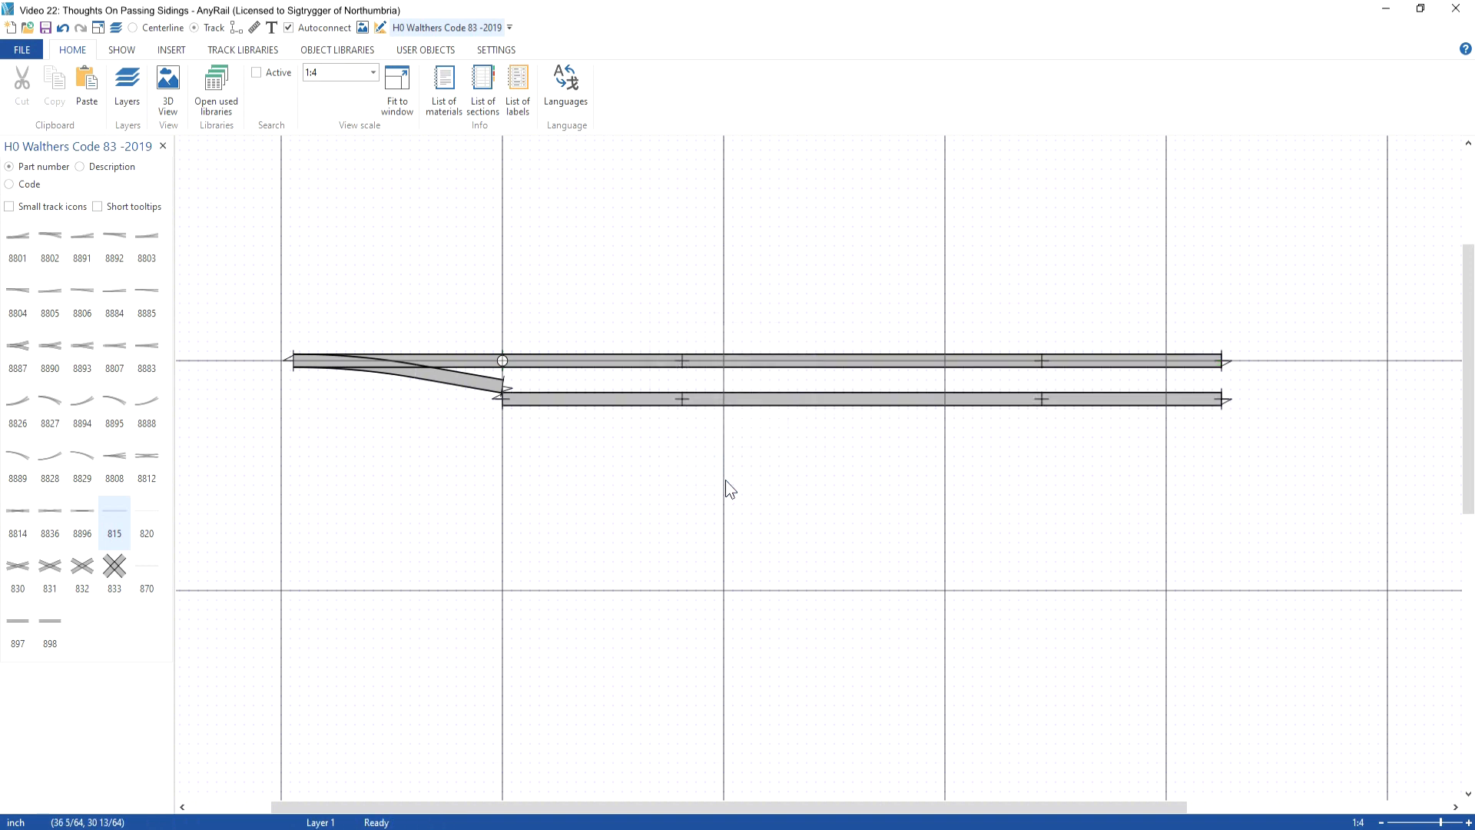
Step: Cut the parallel flex about 6 5/8 inches from its turnout end and connect the short piece to the turnout's diverging end
right_click(626, 402)
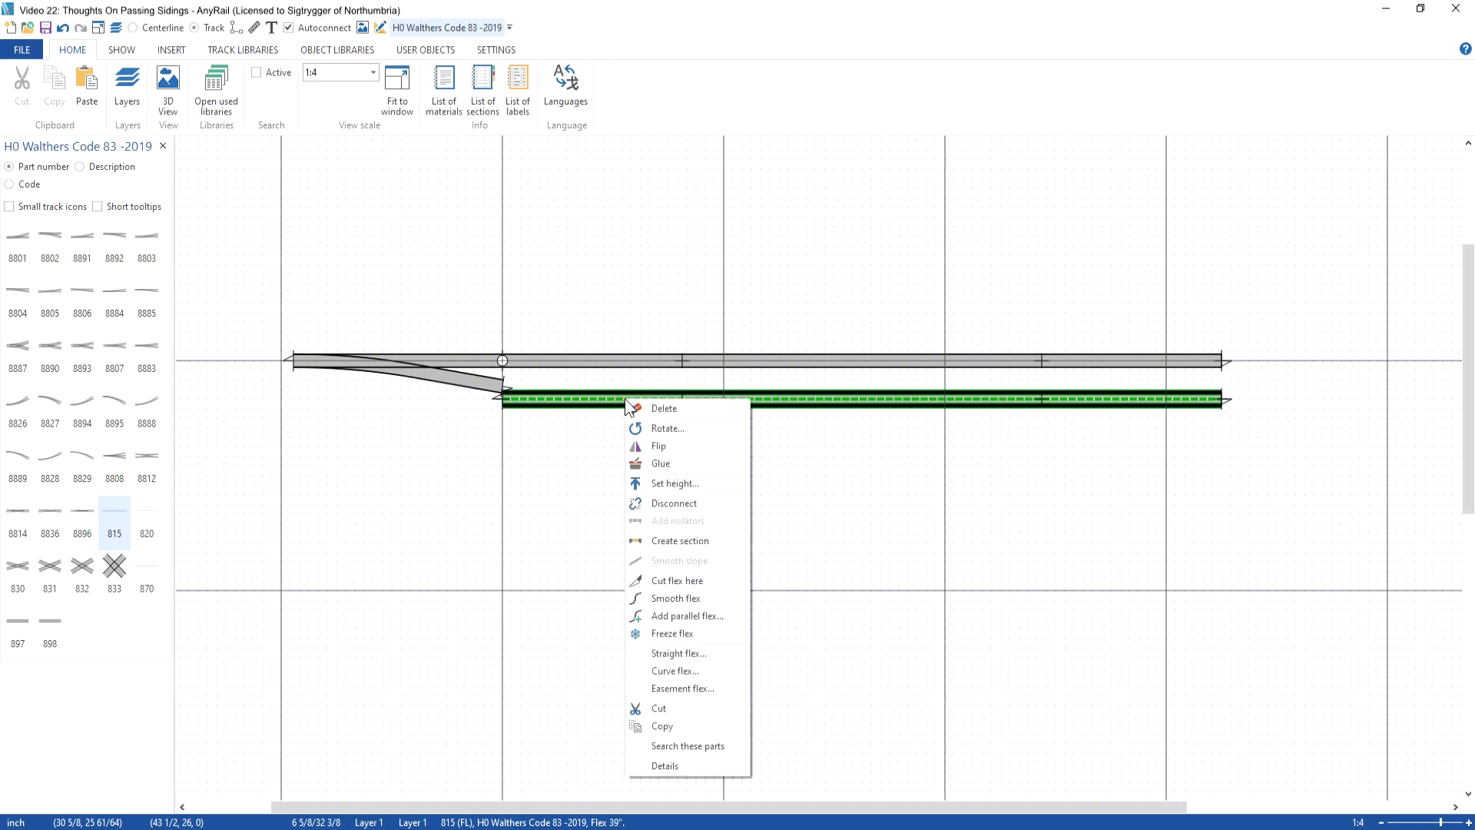
click(663, 584)
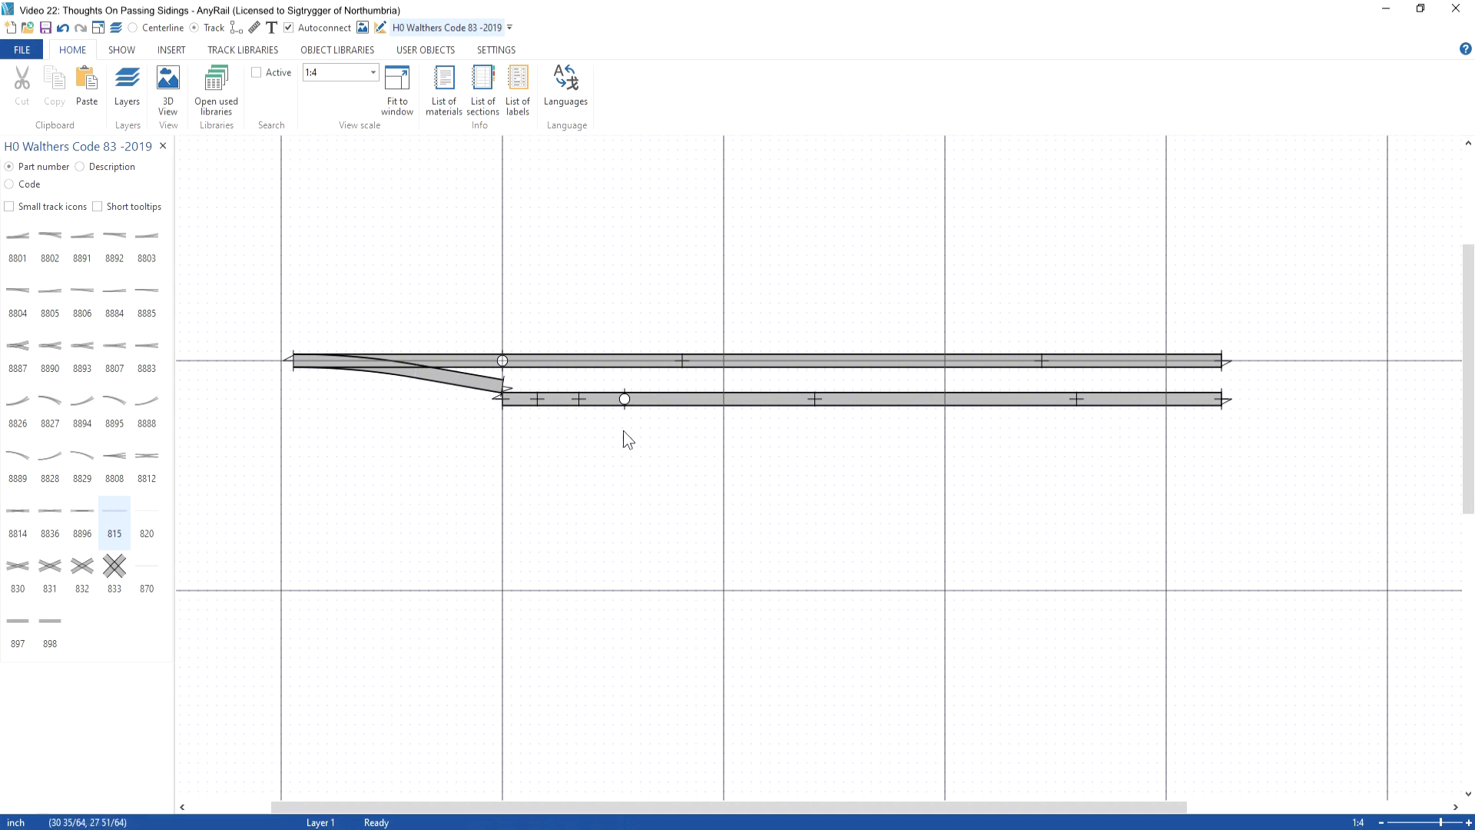
click(625, 399)
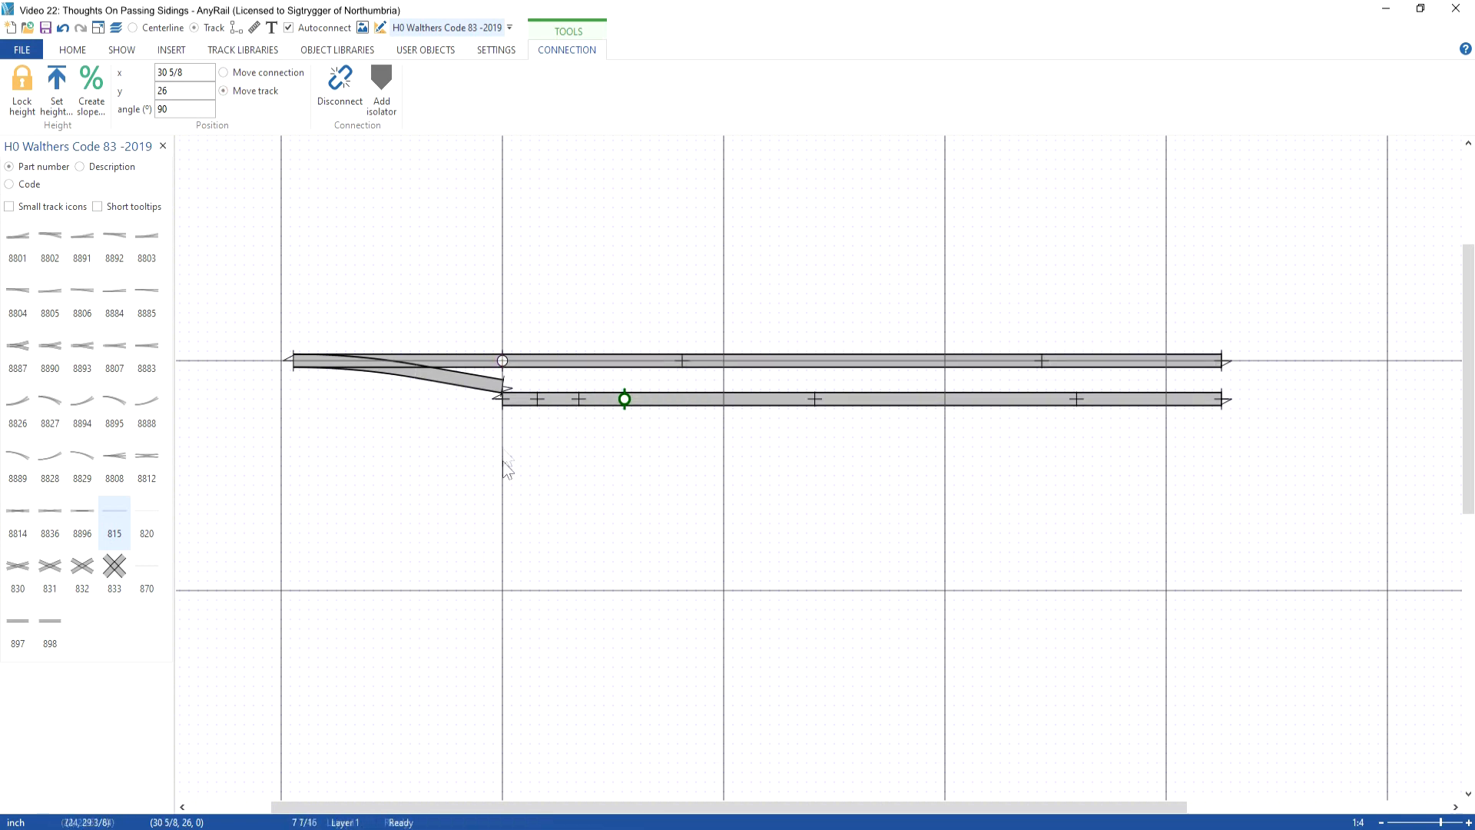
click(501, 400)
drag(503, 400, 501, 387)
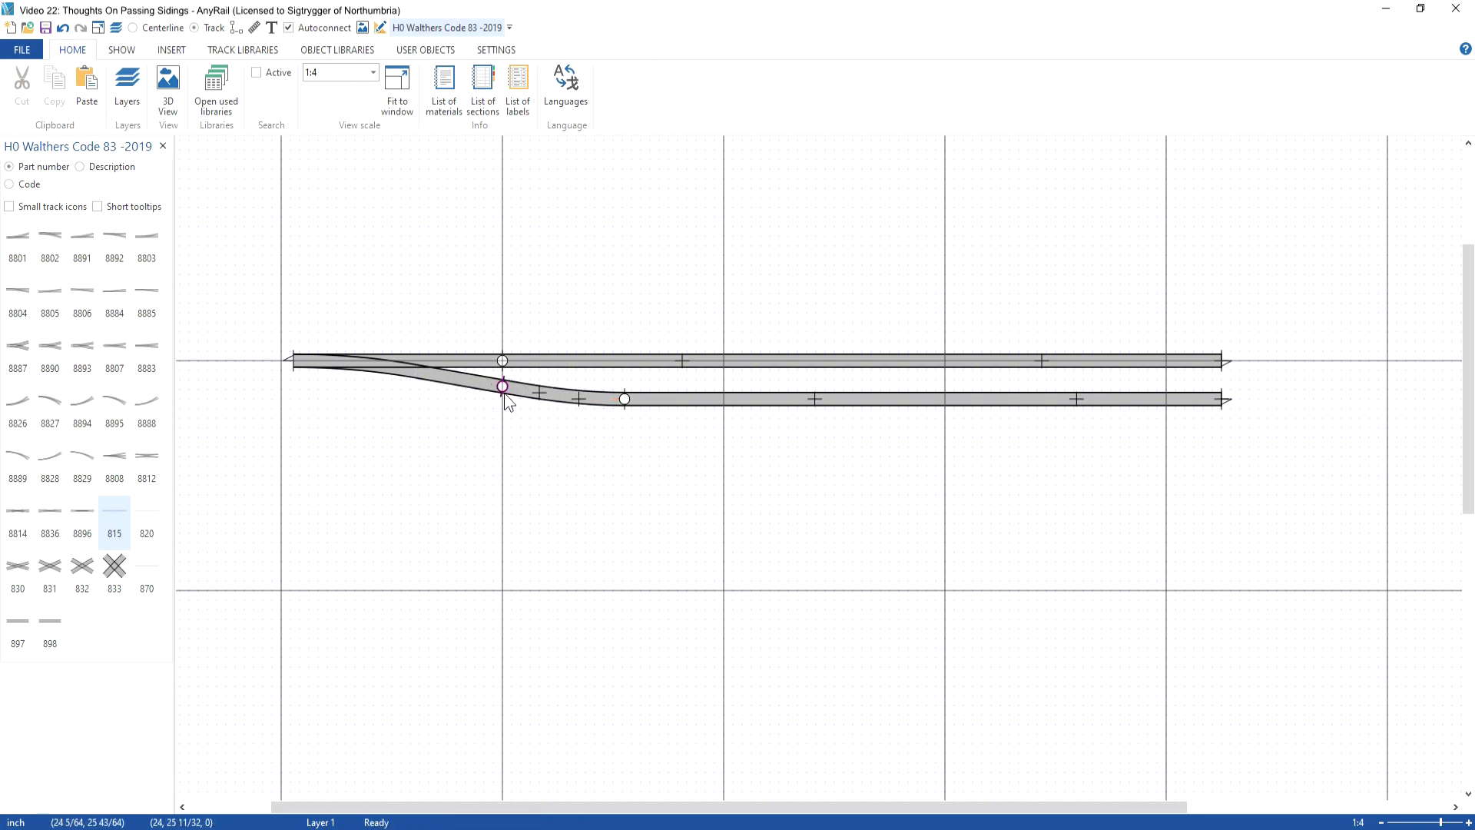
Step: Duplicate the curved connecting flex, flip the copy, and position it just beyond the siding's open end
click(565, 412)
click(1150, 104)
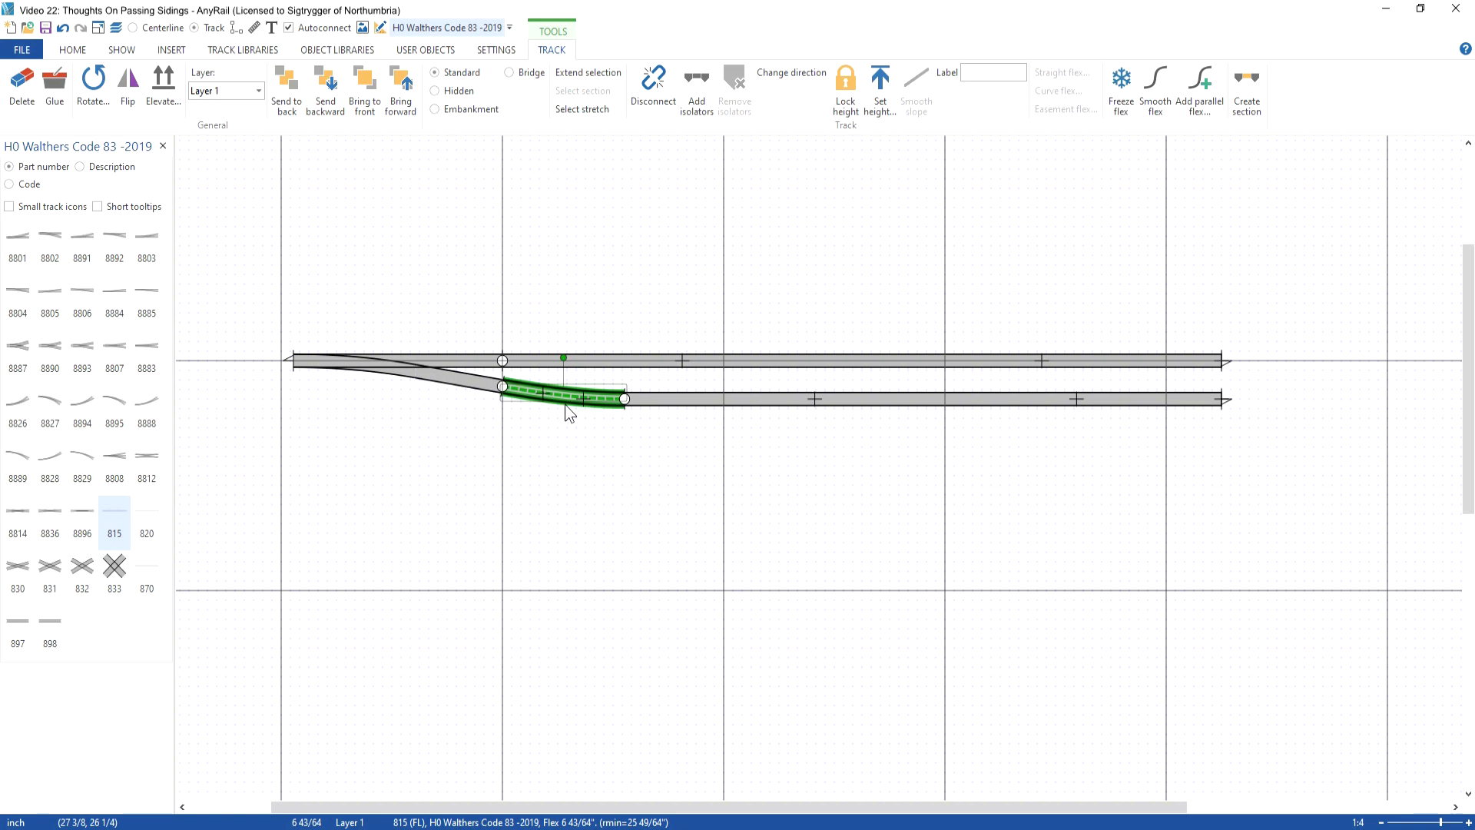
key(ctrl+v)
click(605, 530)
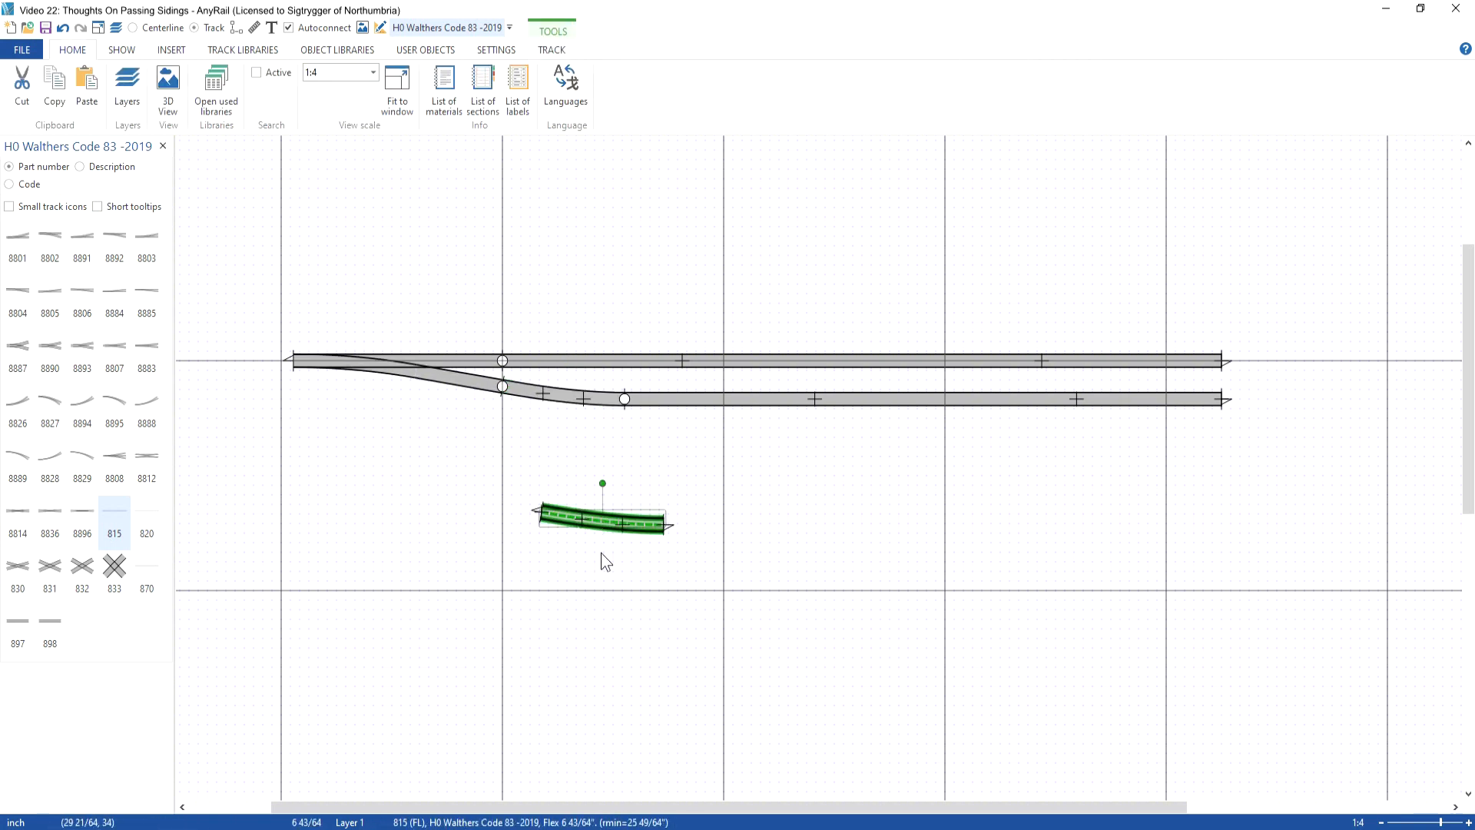
click(602, 530)
click(131, 92)
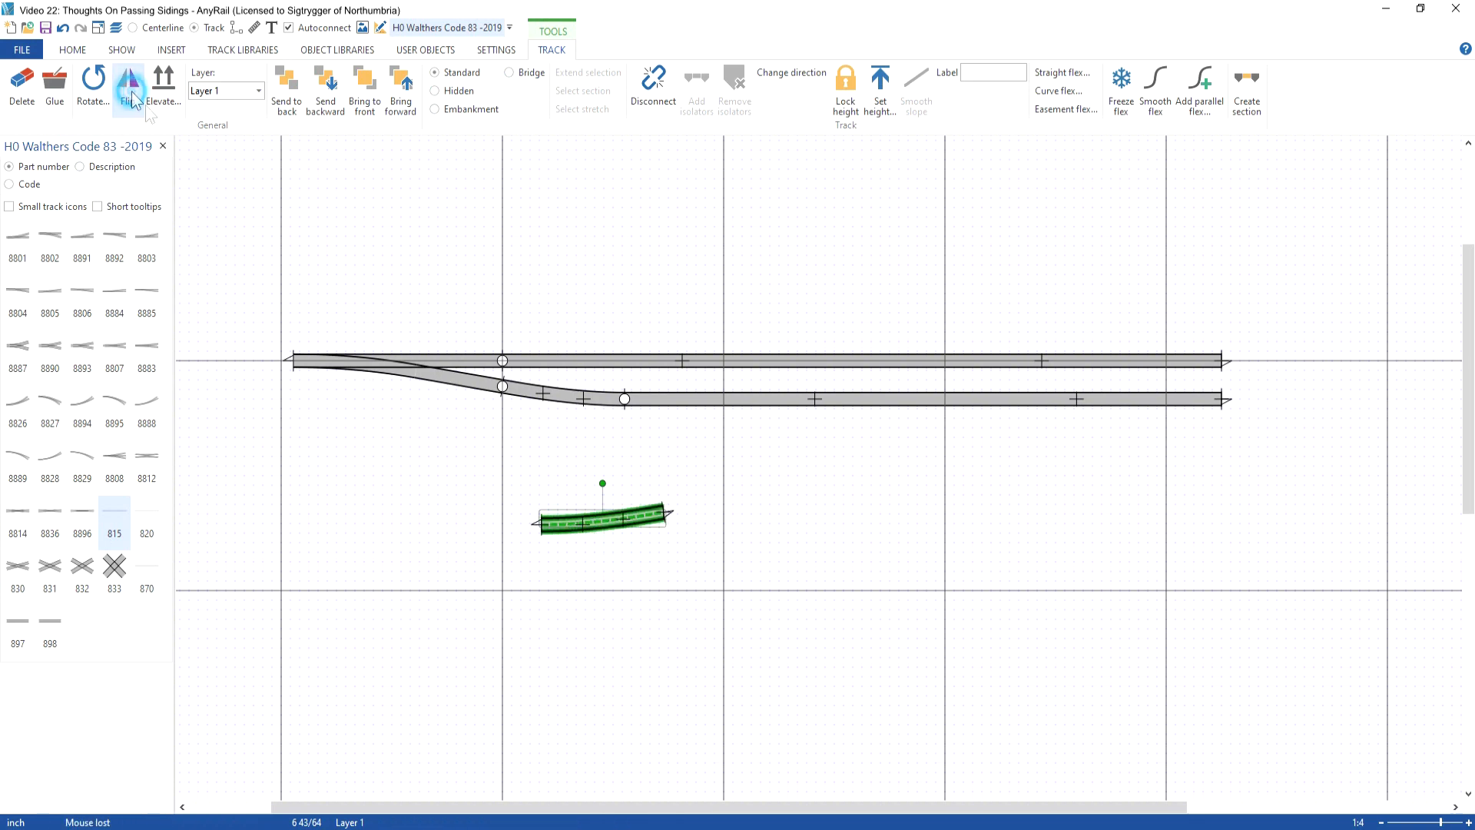
drag(596, 531, 1302, 425)
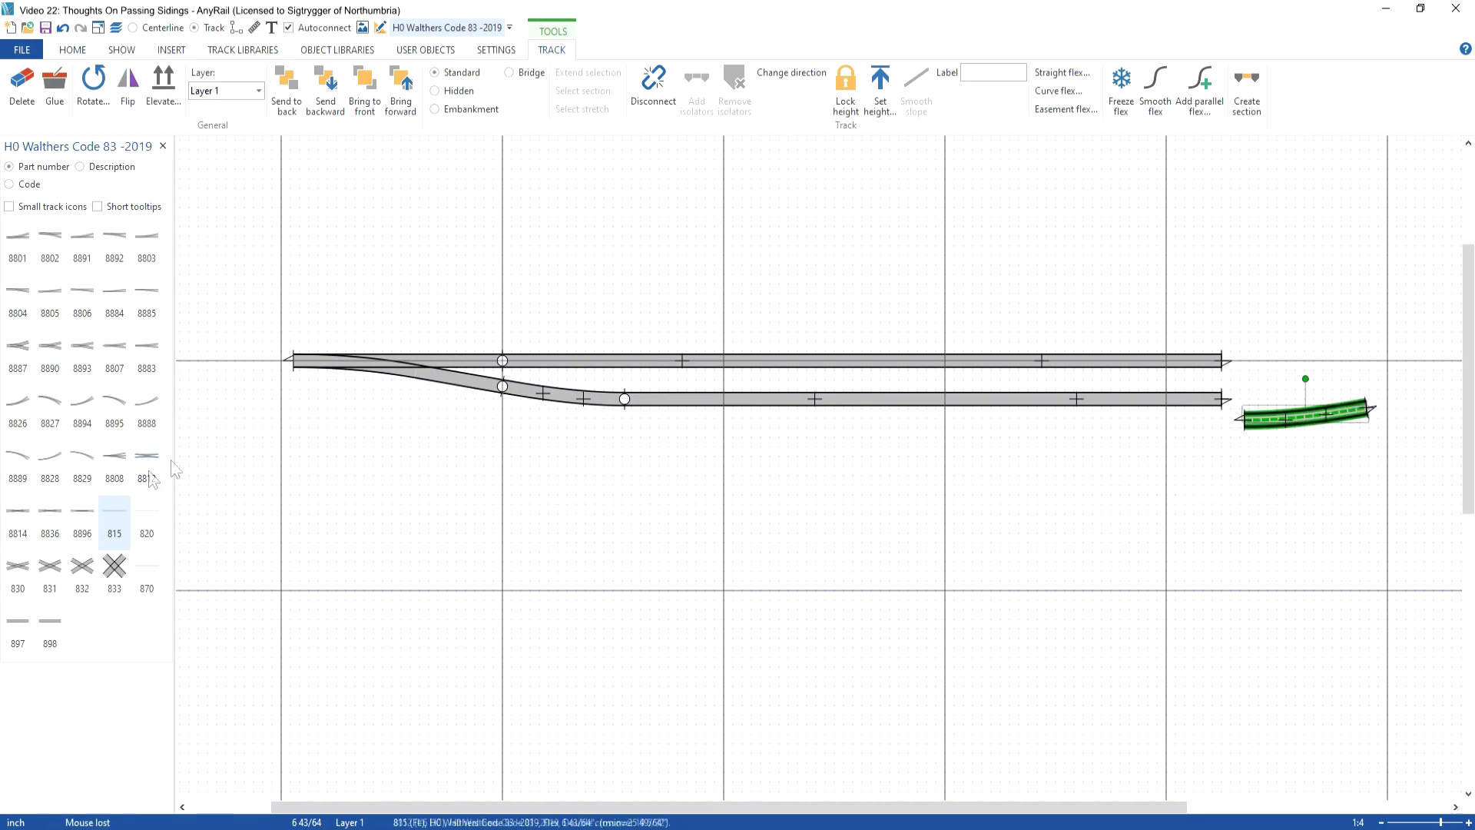
Step: Add a #6 right turnout (8804), flip it, and connect it to the open end of the main line
click(18, 294)
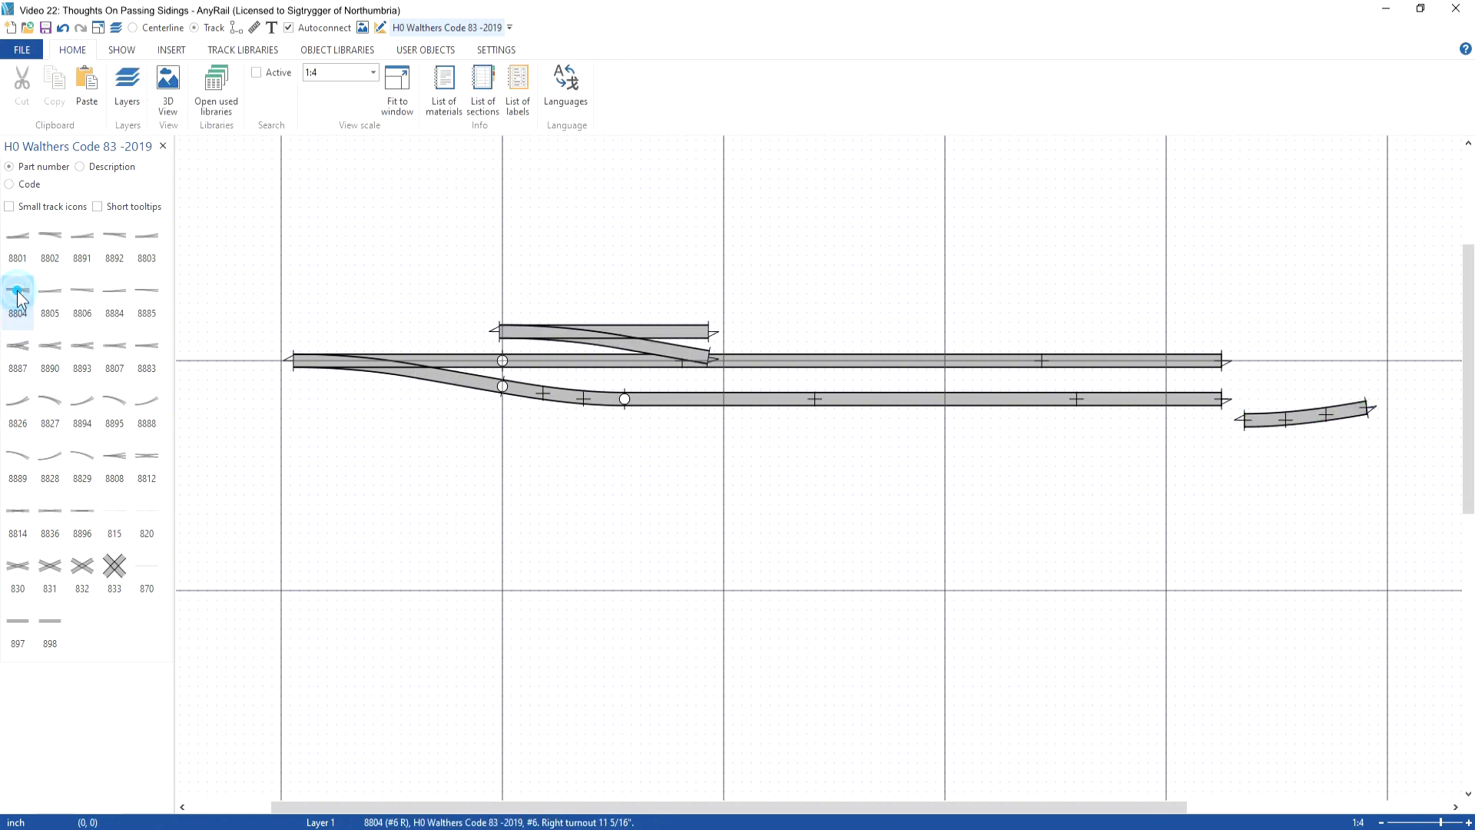
click(585, 324)
click(128, 85)
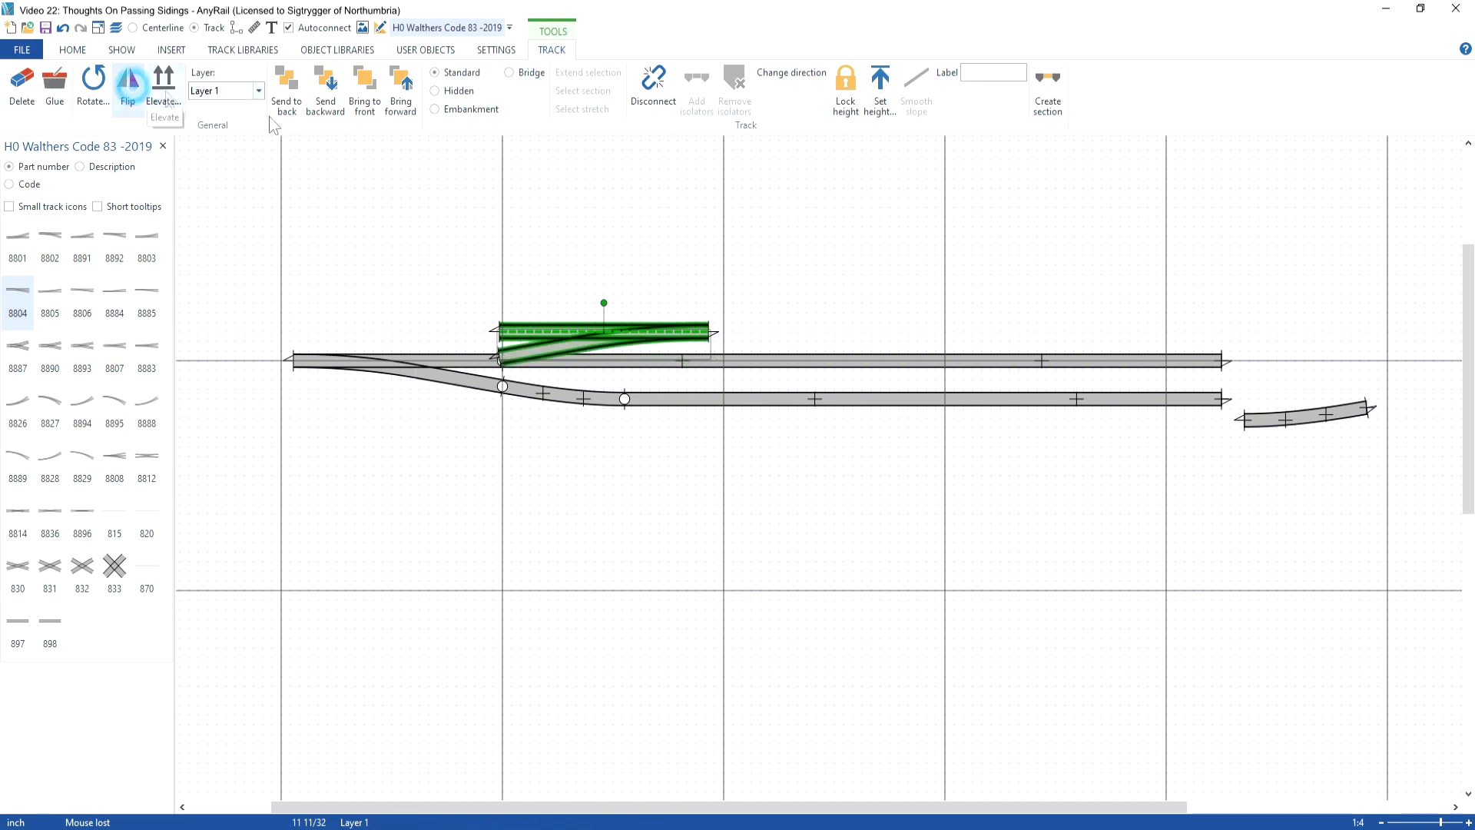
drag(573, 324, 1206, 363)
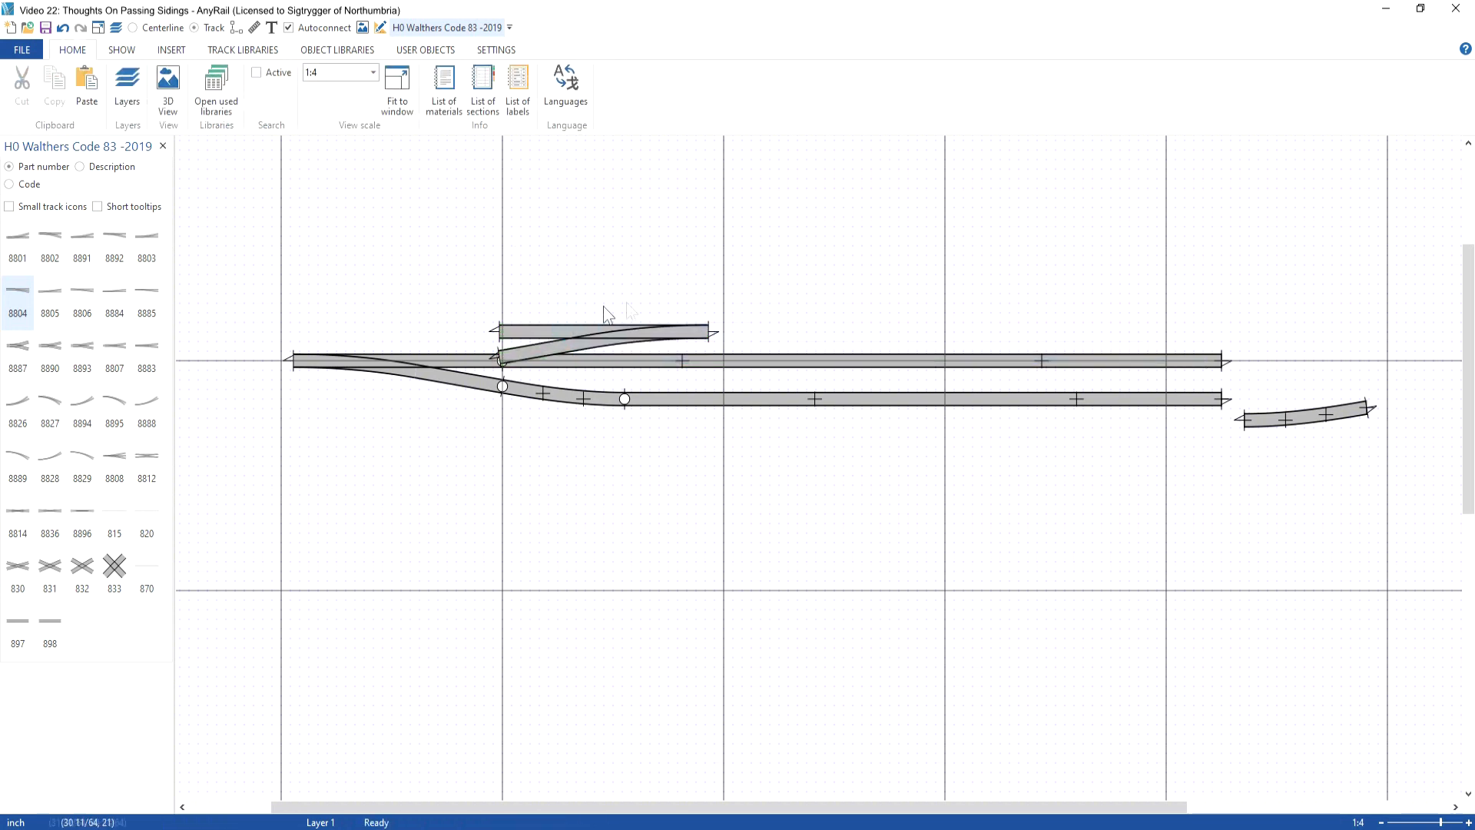
click(579, 327)
drag(579, 327, 1303, 355)
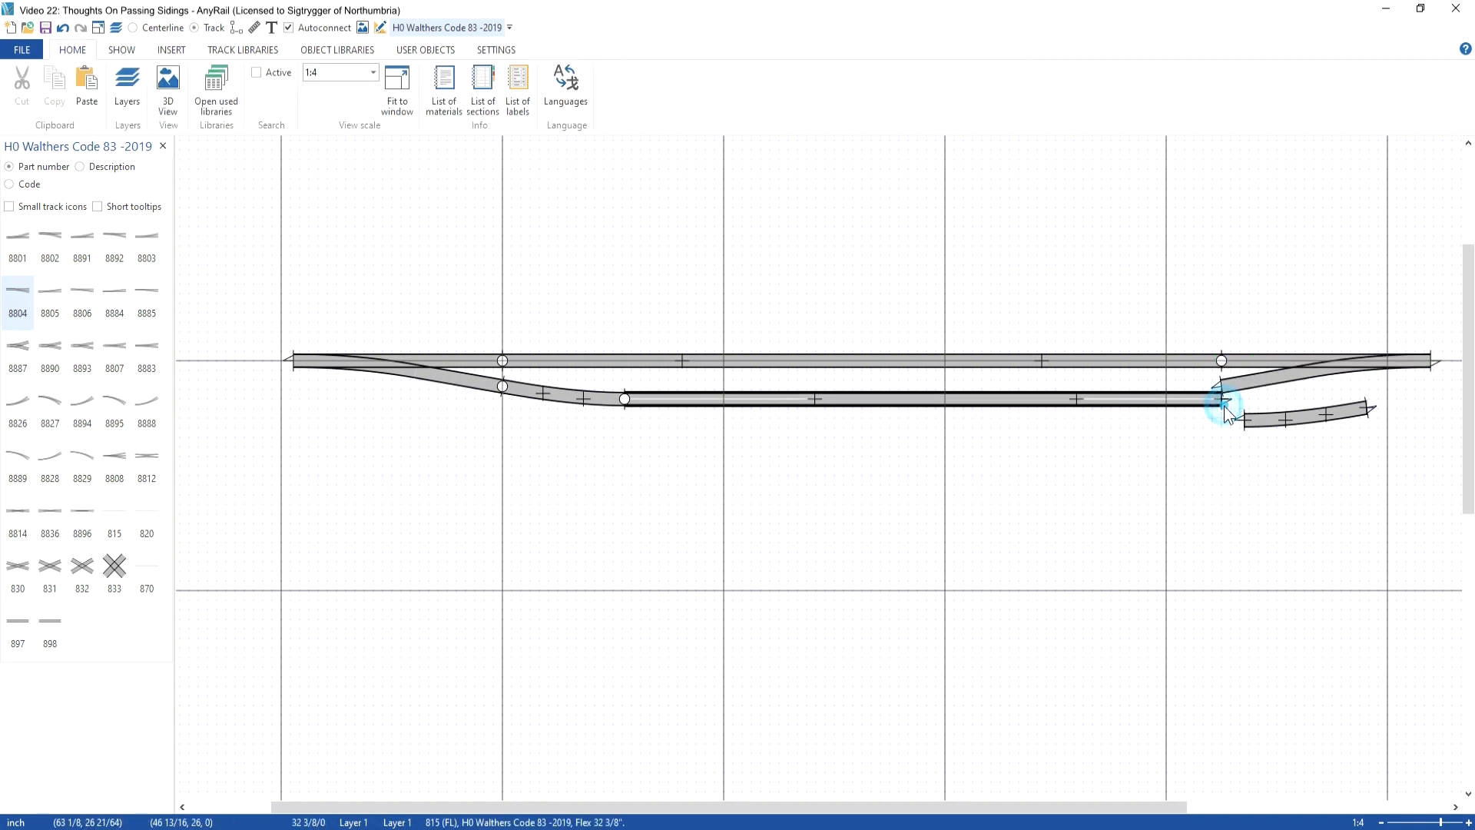
Step: Connect the copied curve to the second turnout's diverging end and adjust the siding flex's length to join the curve's other end
drag(1223, 407, 992, 399)
drag(1318, 428, 1172, 407)
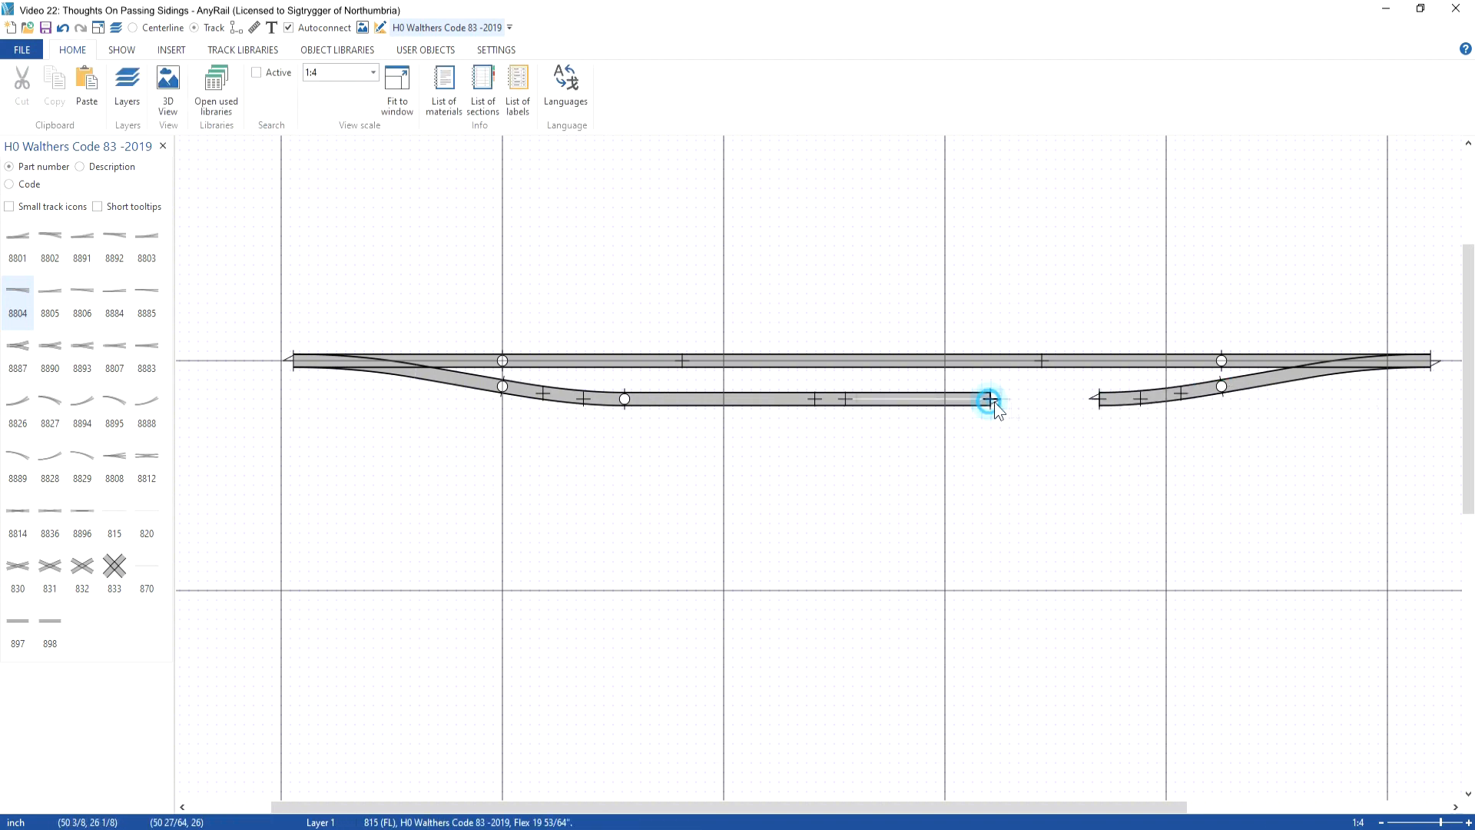
drag(988, 399, 1099, 401)
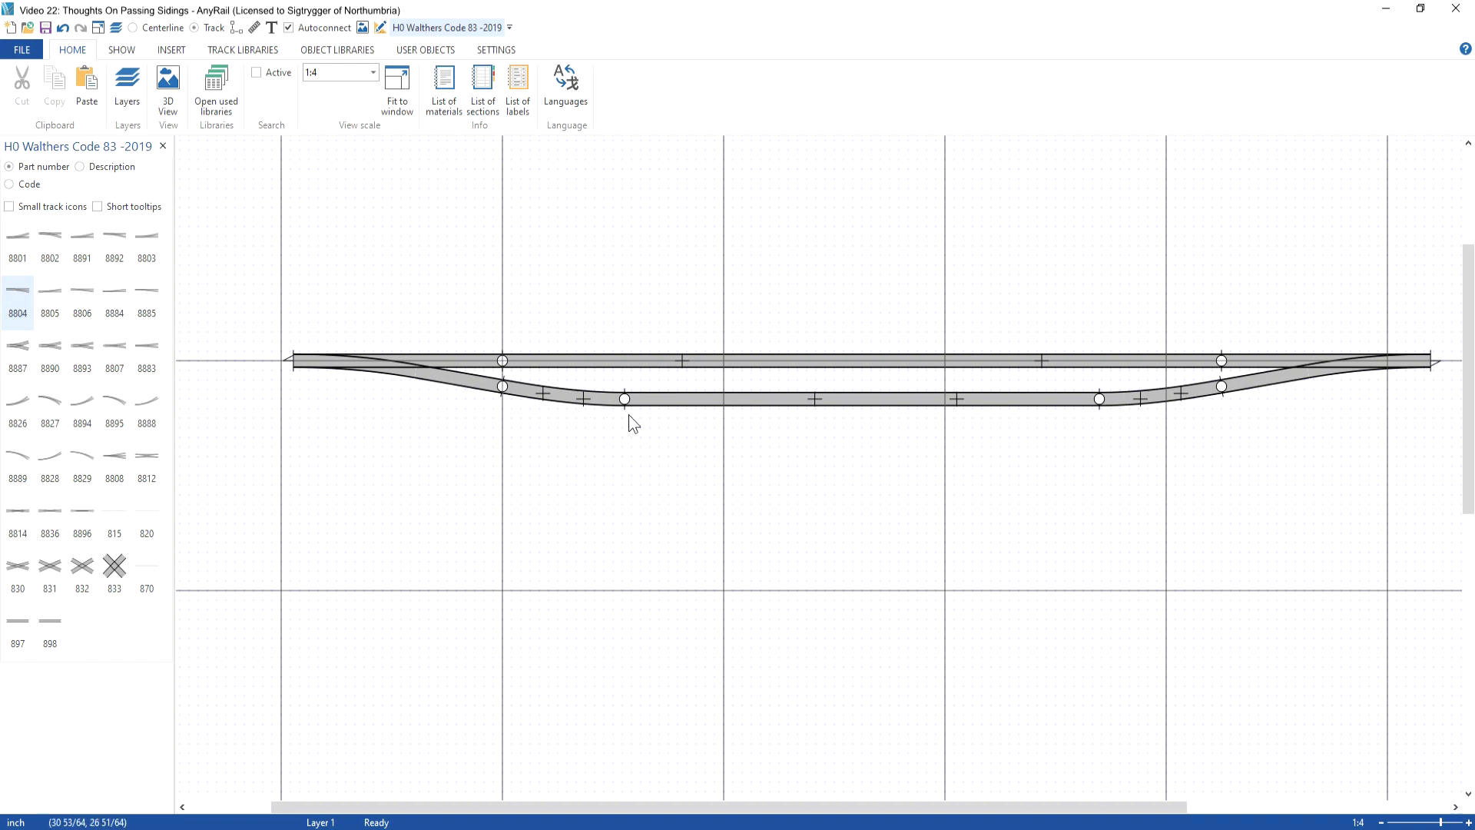
Step: Undo the second turnout, its copied connecting curve and the siding length changes, keeping only the first turnout's end of the siding
key(ctrl+z)
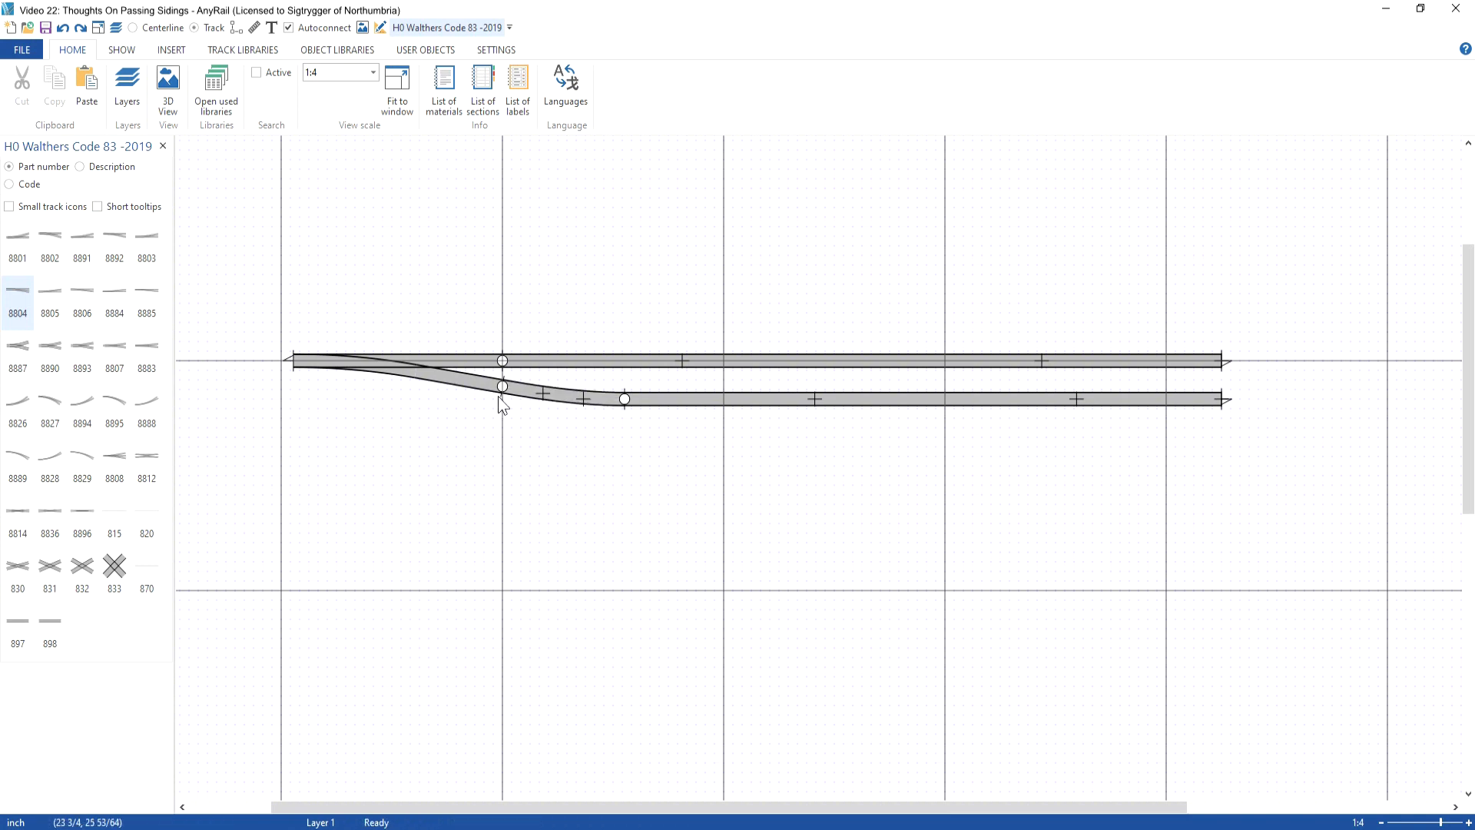
scroll(500, 401, up, 2)
right_drag(544, 483, 715, 498)
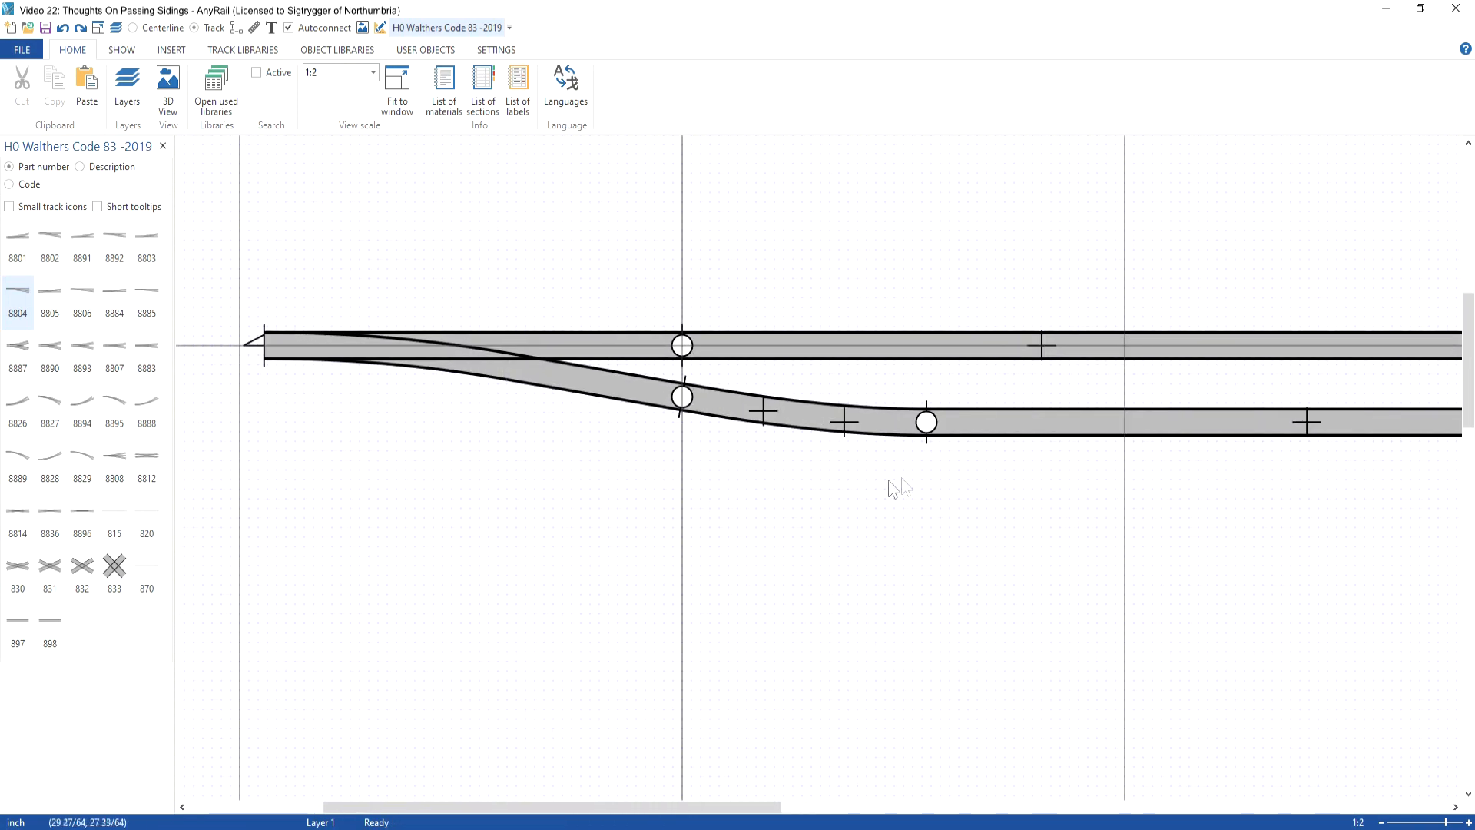
Step: Using Move connection, set the x position of the joint between curved flex and siding to 30 3/4, and smooth the curved flex
click(928, 423)
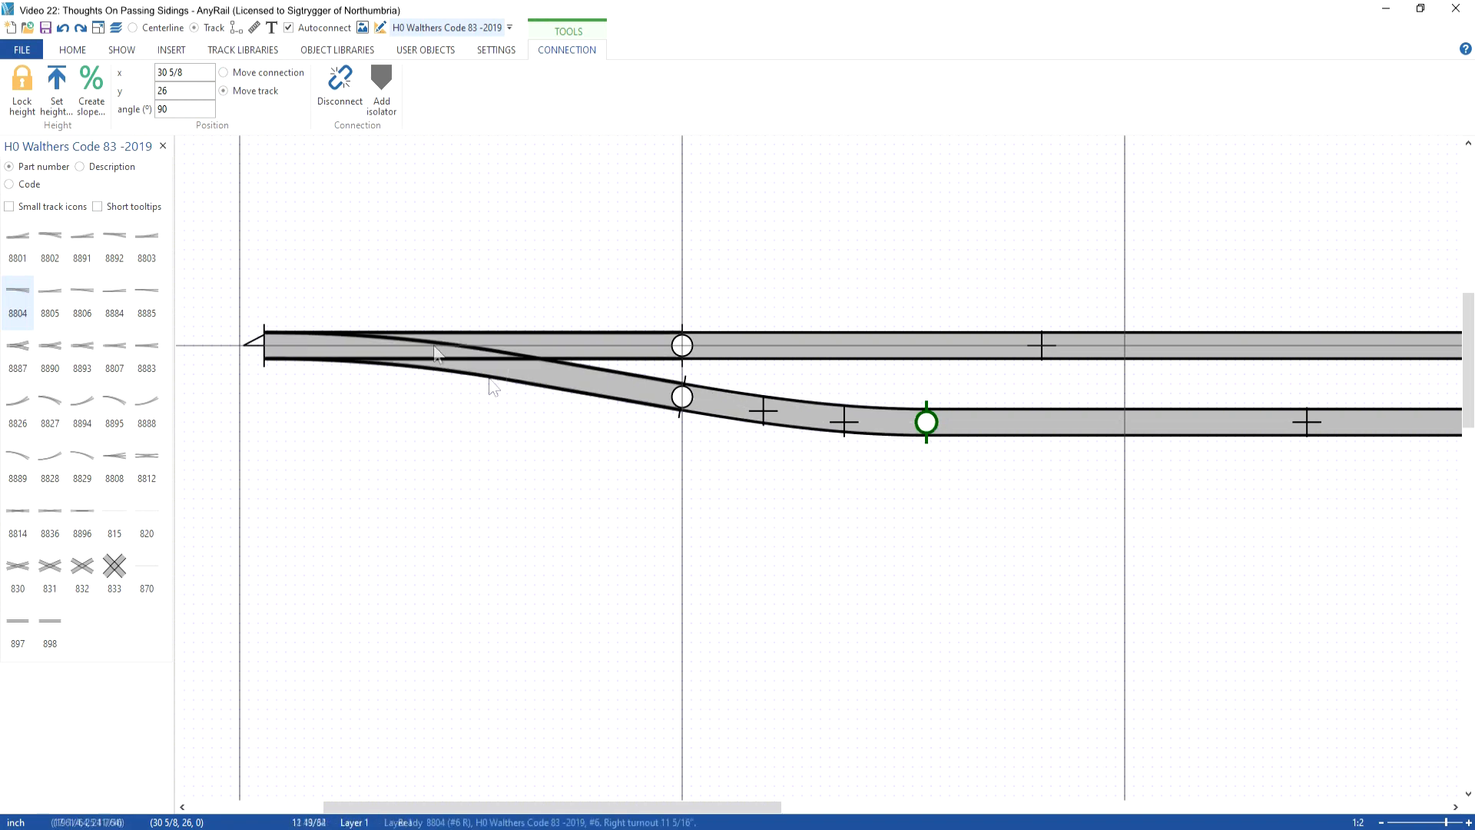
click(223, 73)
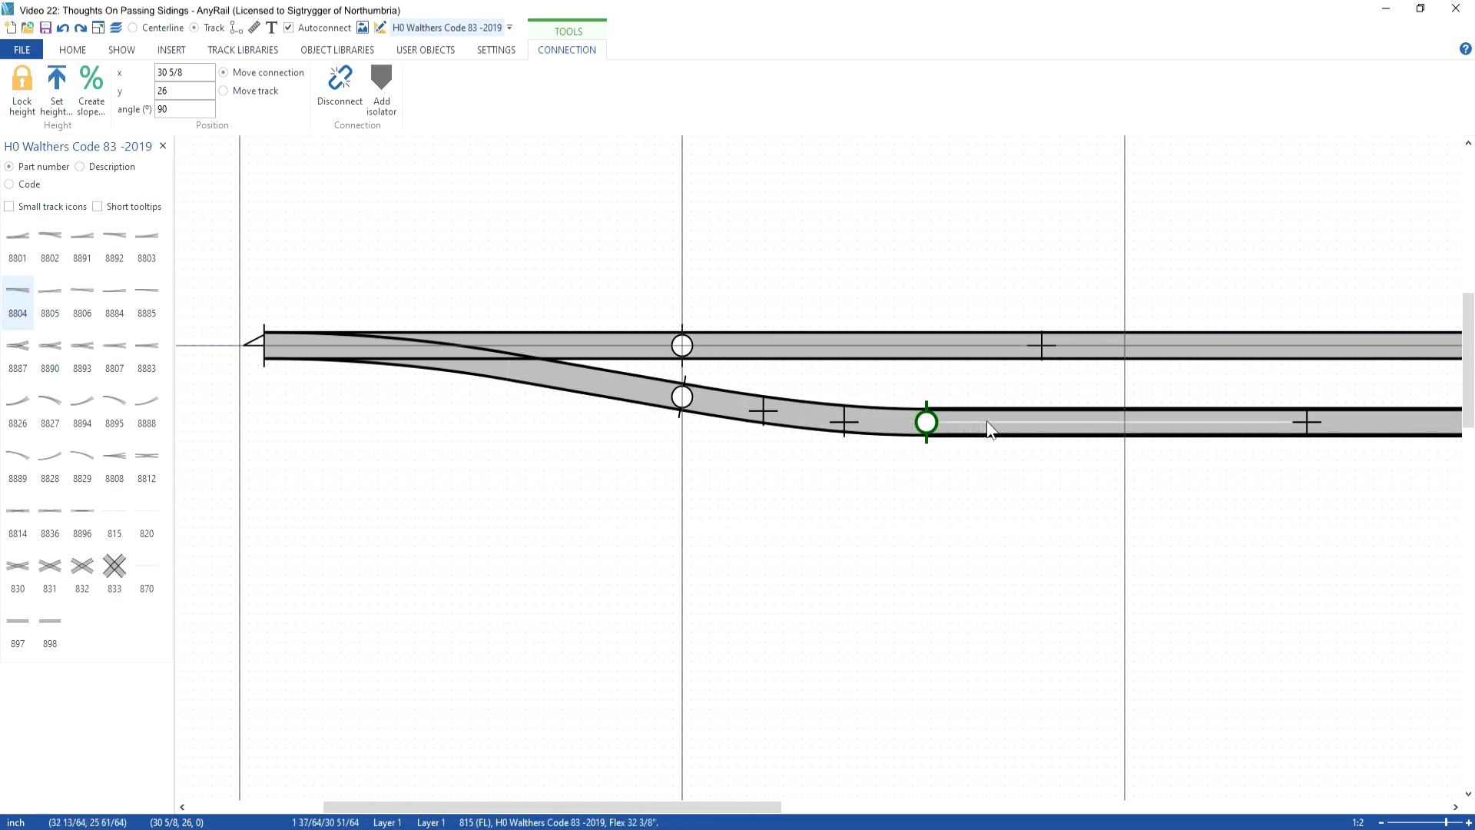
click(194, 70)
text(30.)
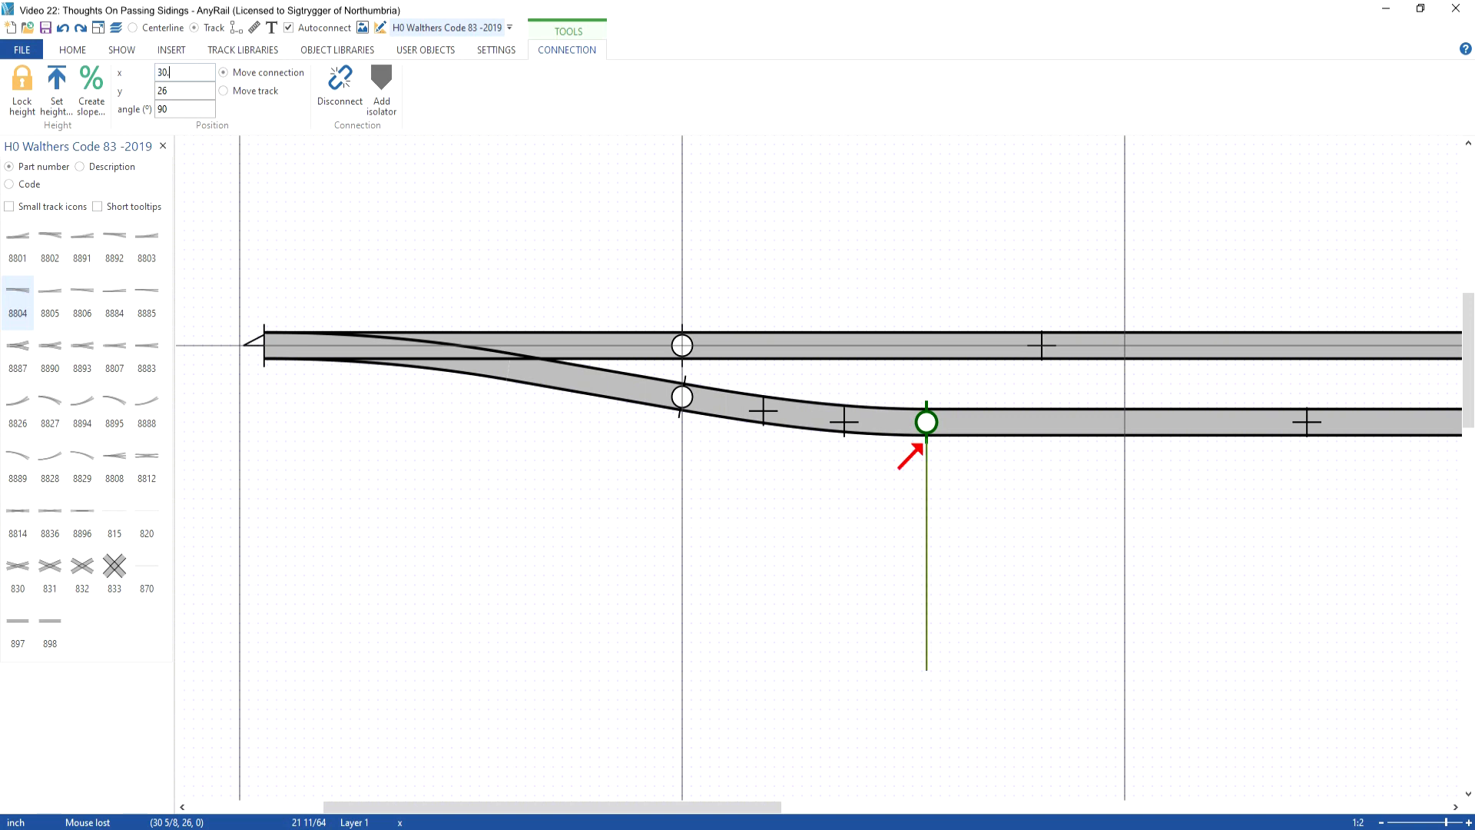
key(Return)
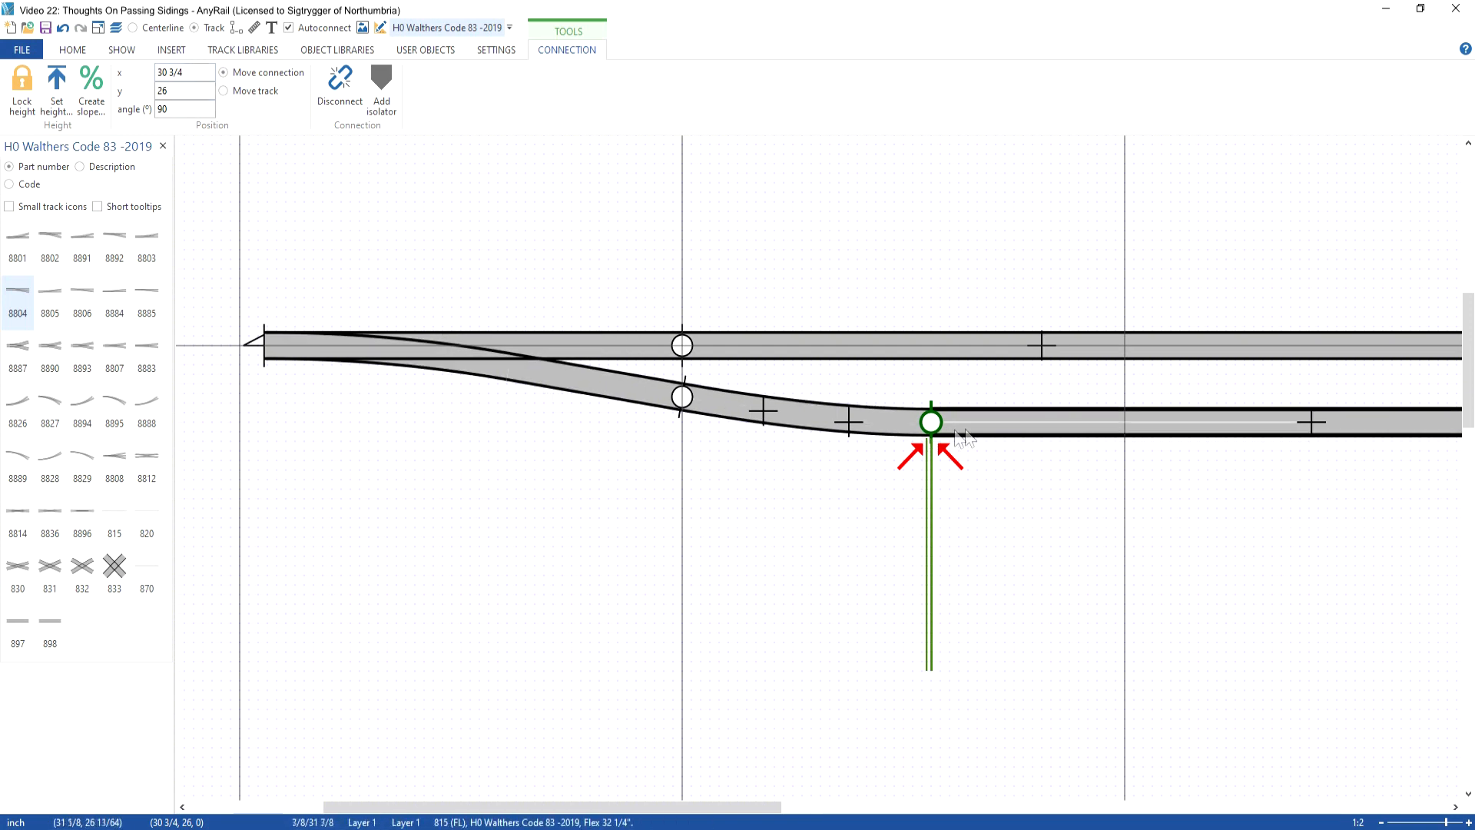
click(813, 424)
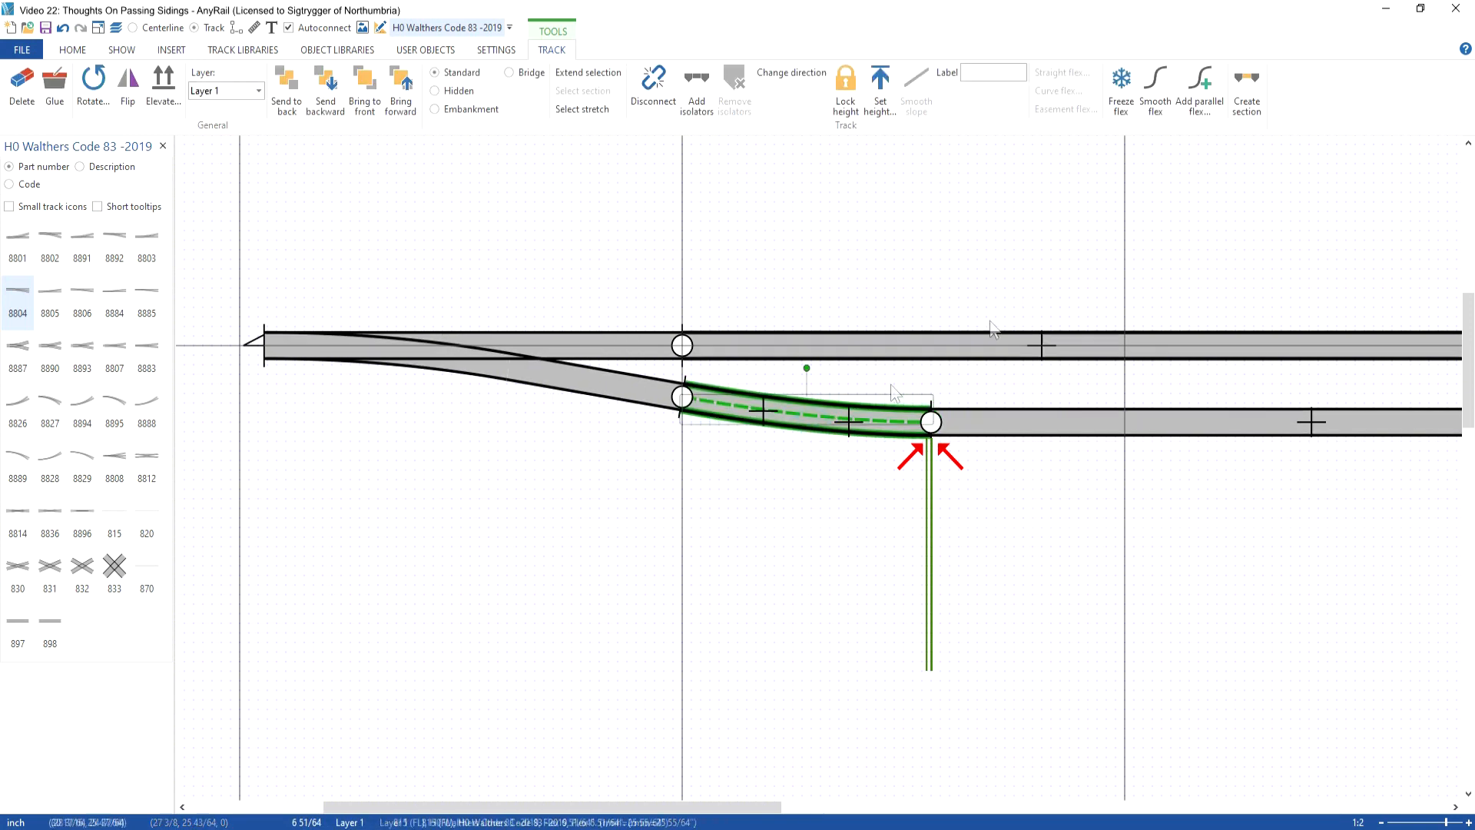
click(1157, 92)
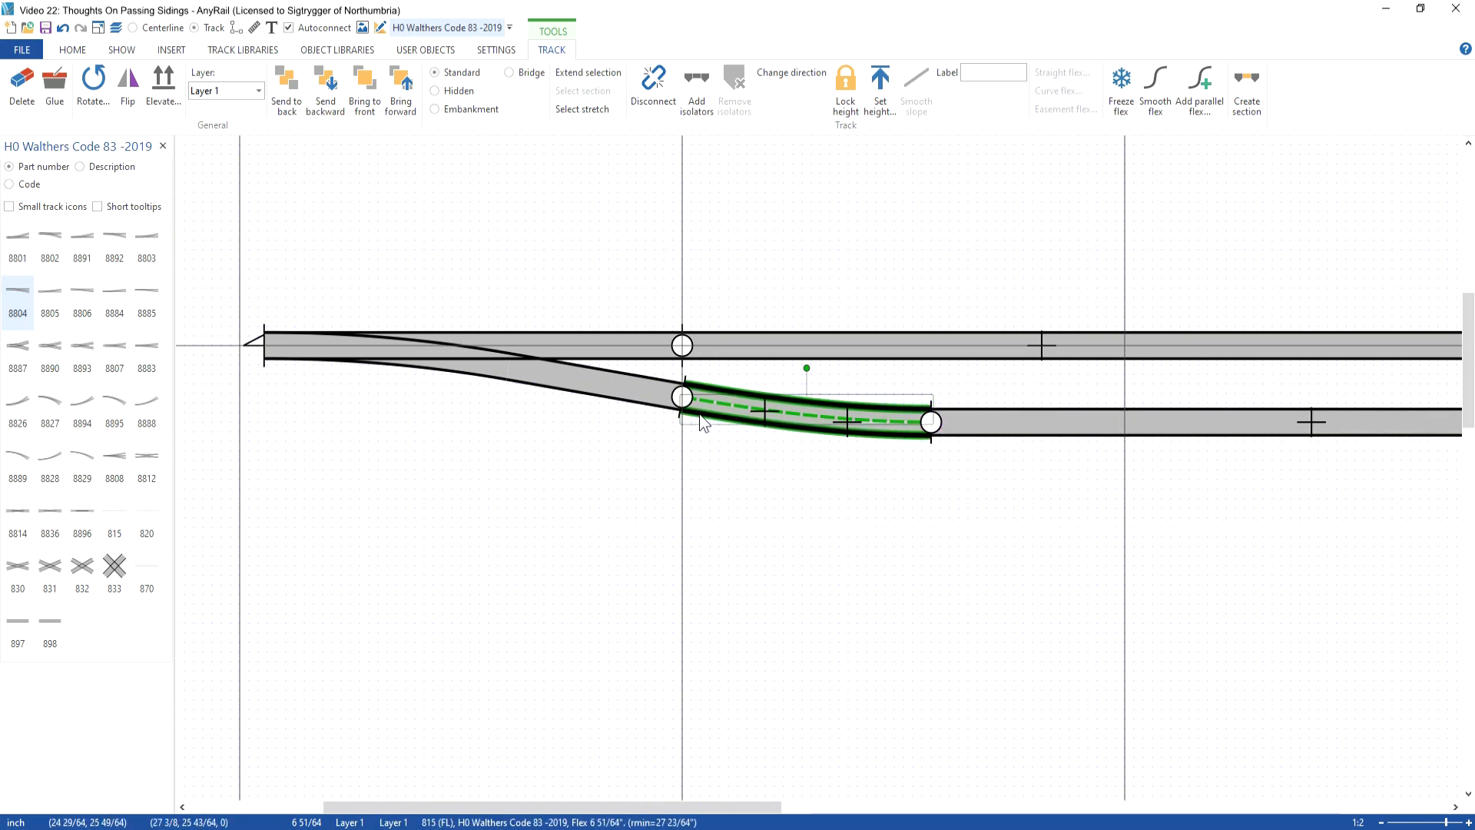
Step: Set the x position of the joint between curve and siding to 30 and smooth the curved flex
click(932, 422)
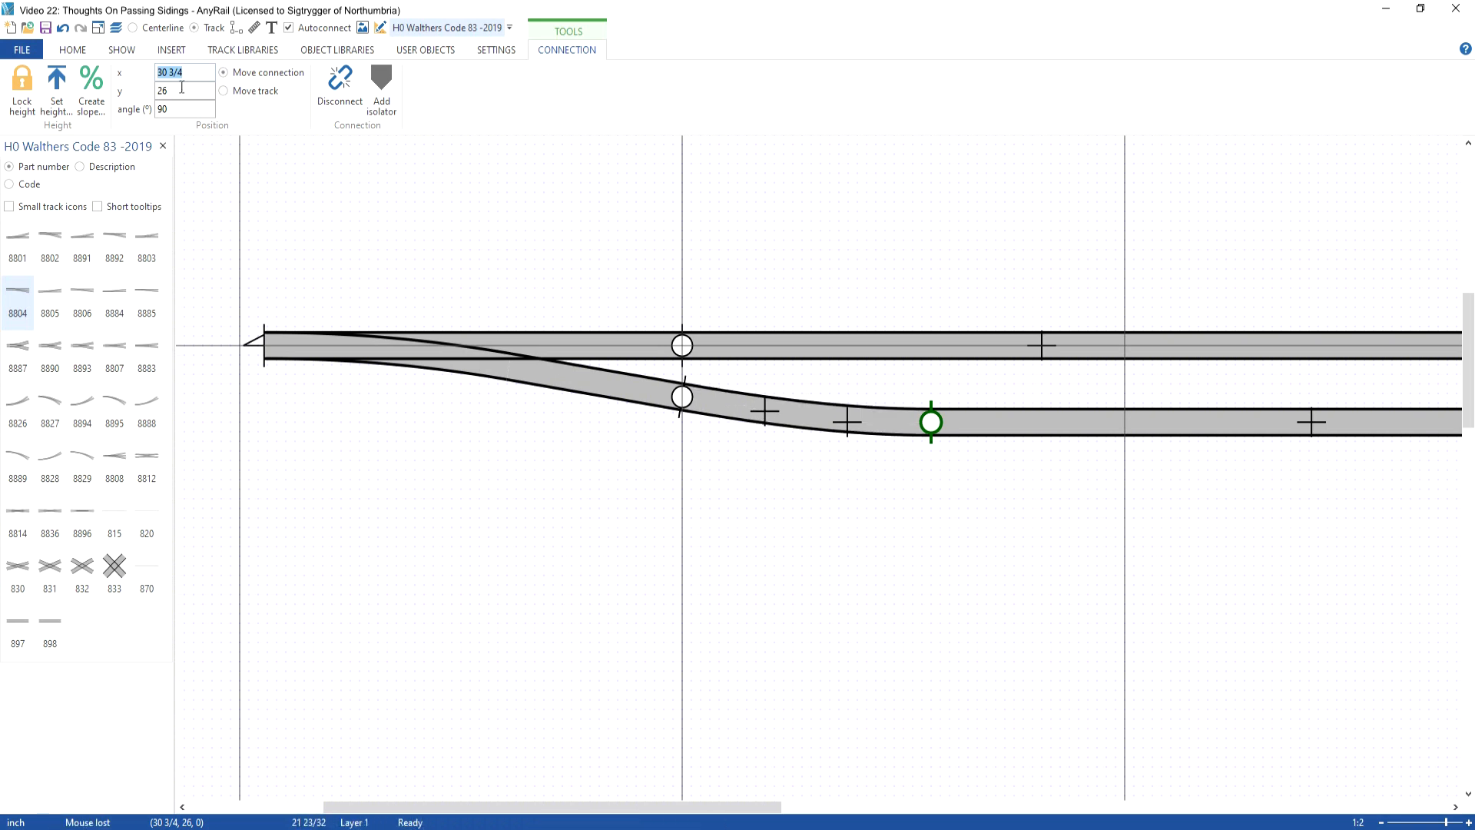
text(30)
key(Return)
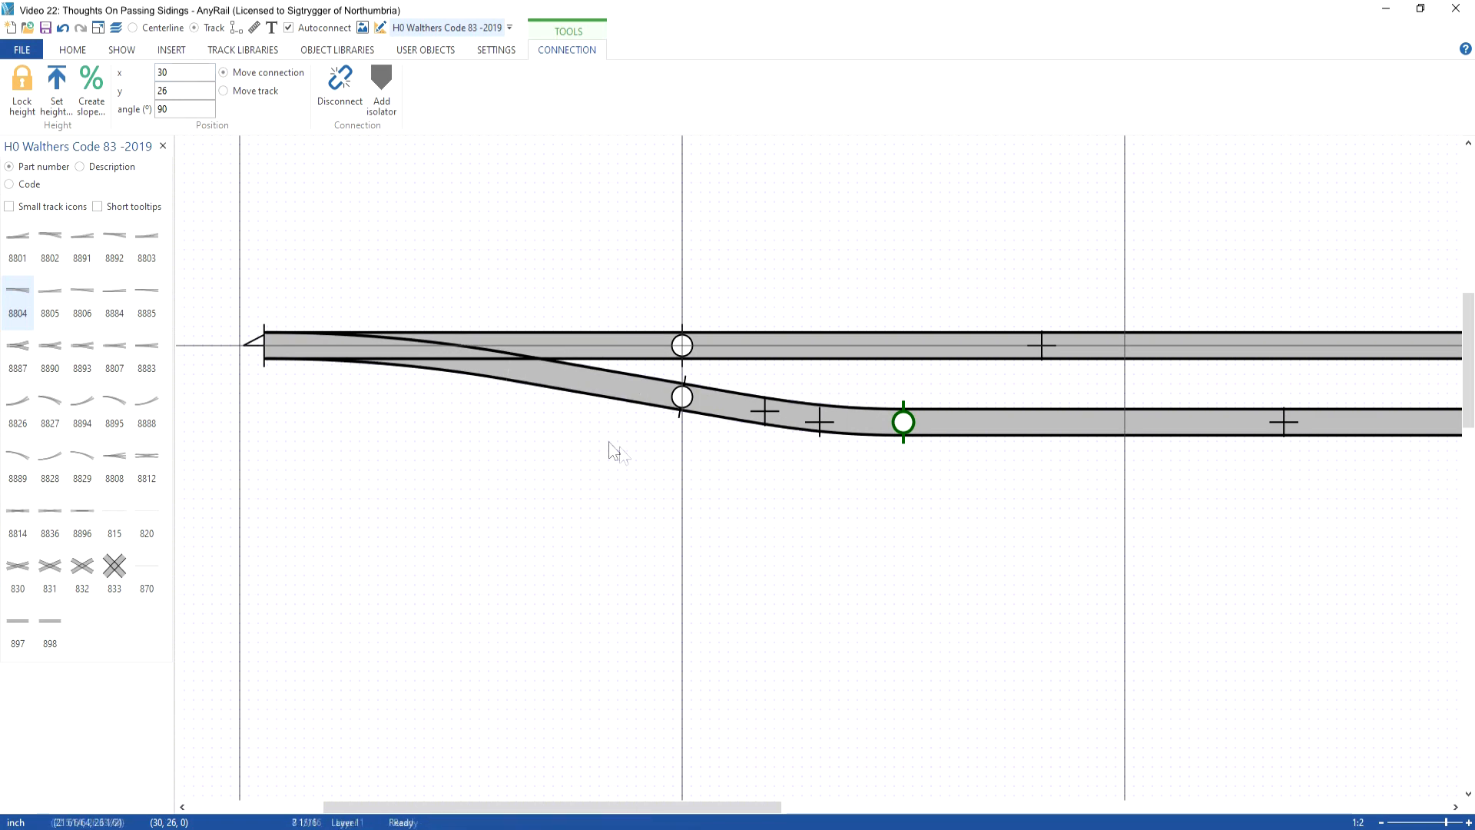
click(788, 428)
click(1157, 97)
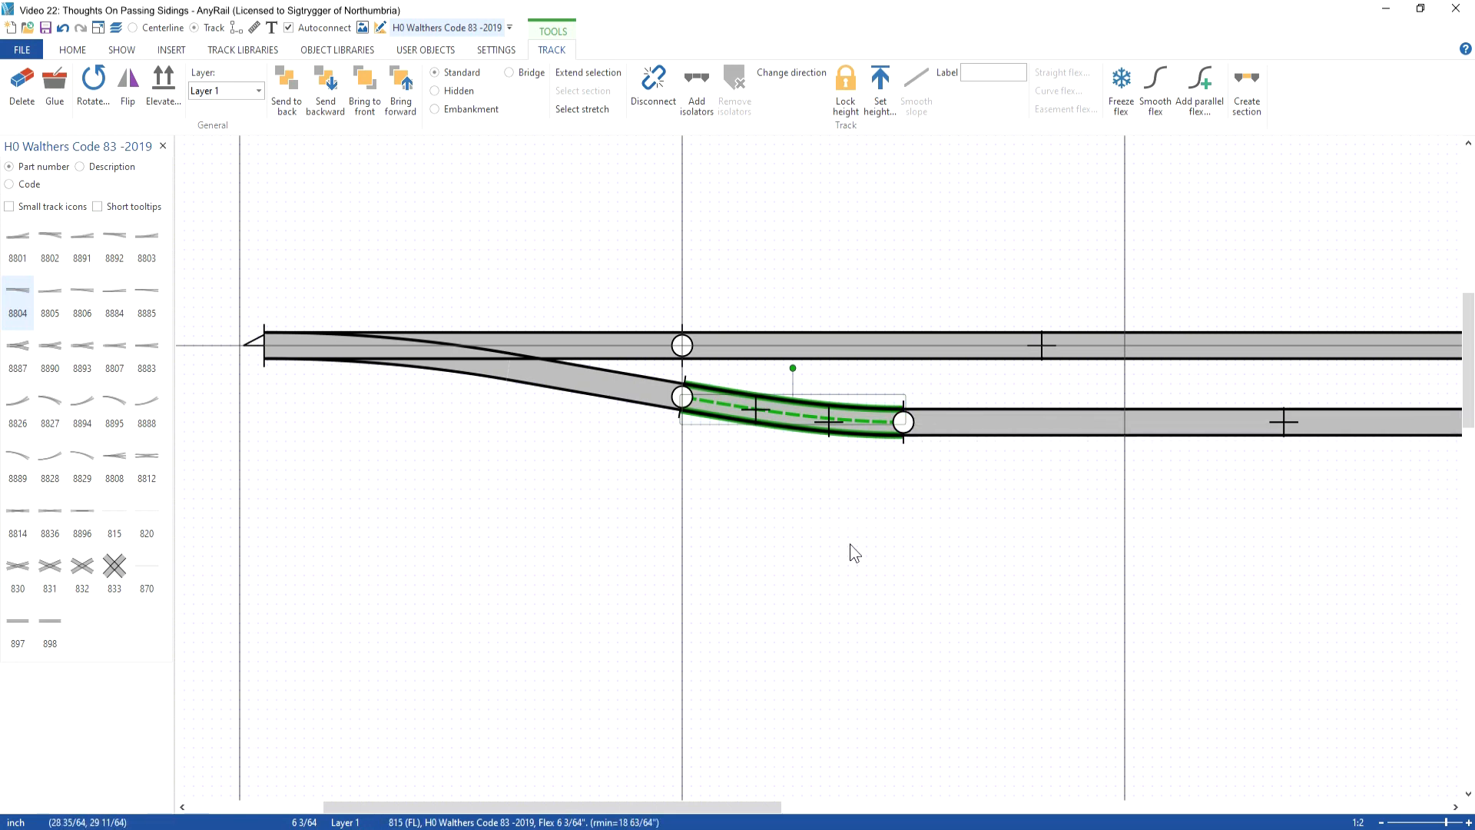
Step: Set the x position of the curve-to-siding joint to 30 35/64 and select the curved flex to check its minimum radius
click(904, 425)
double_click(175, 74)
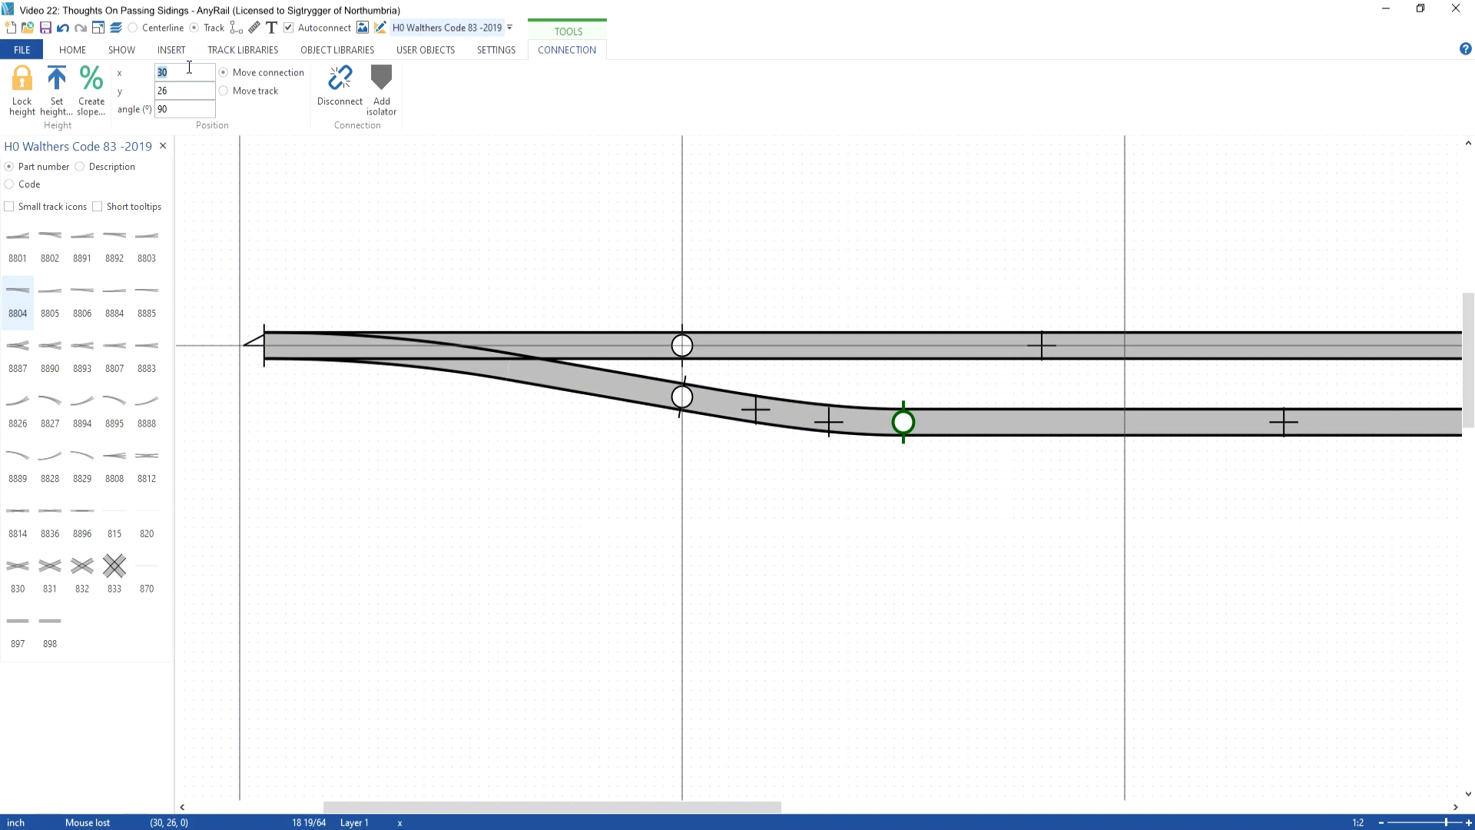
text(30)
text(55)
key(Return)
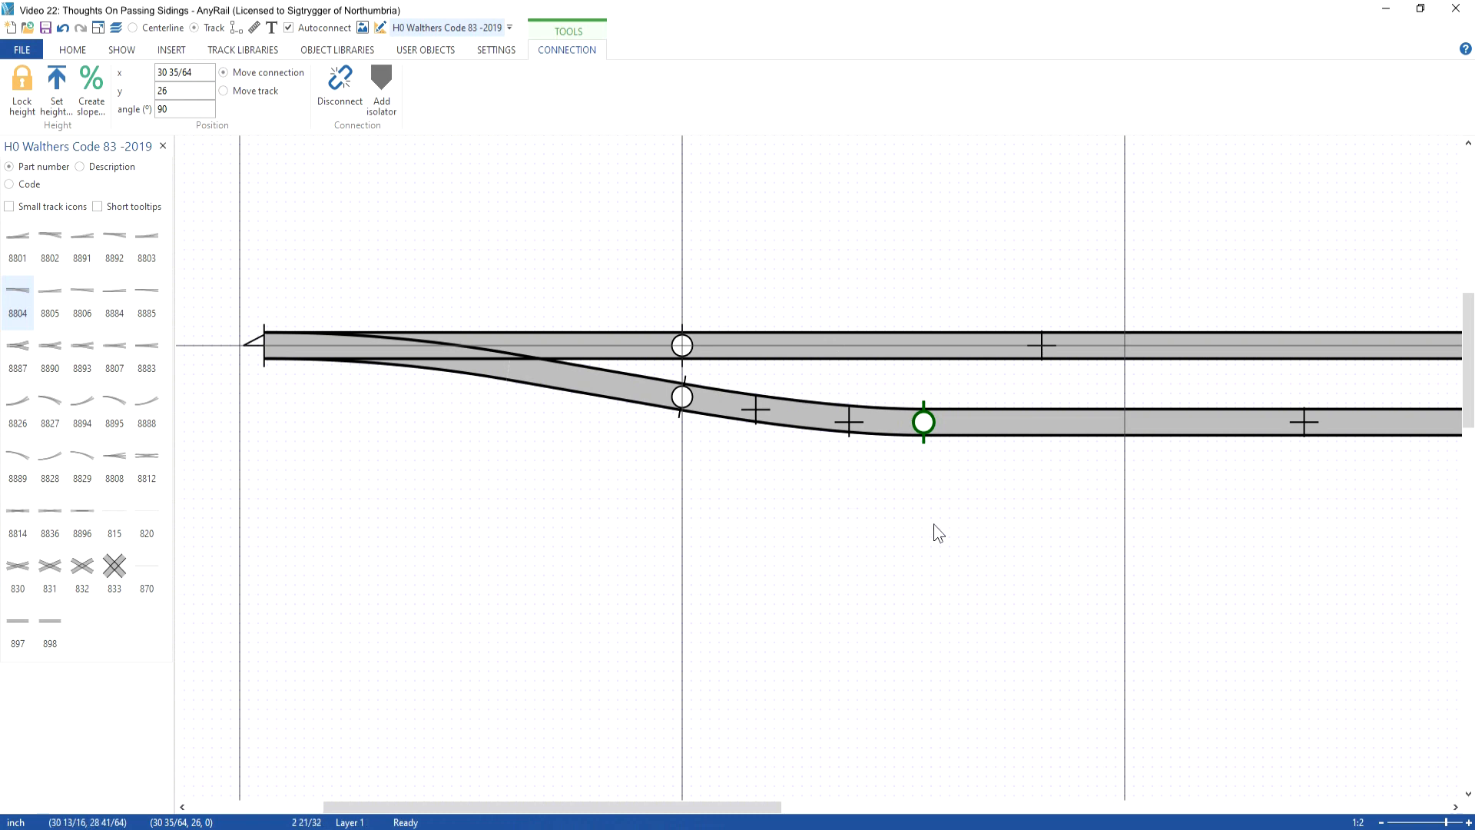
click(820, 427)
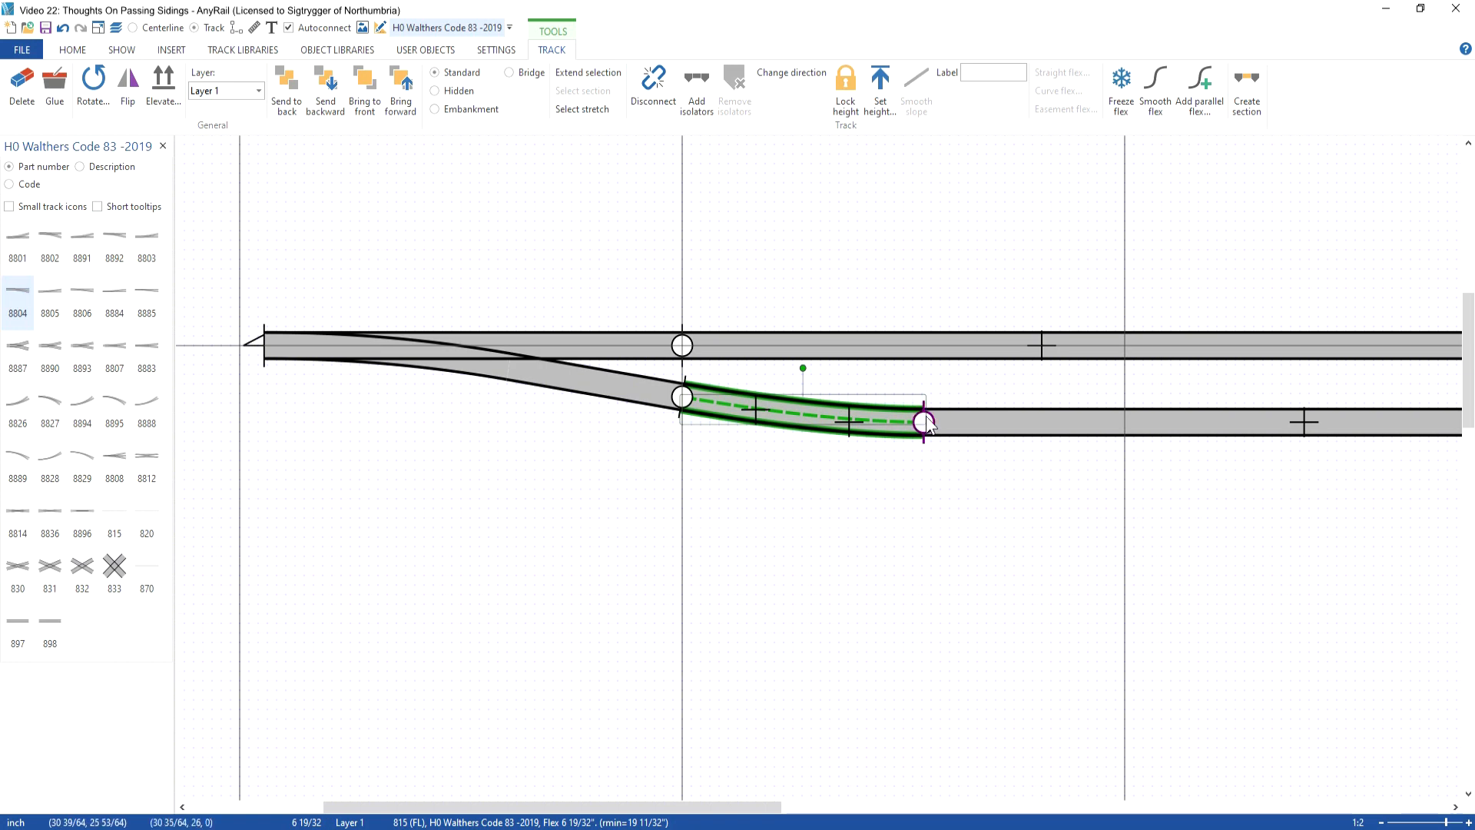
Step: Compare the curved flex before and after the last joint move by undoing and redoing that move
click(837, 519)
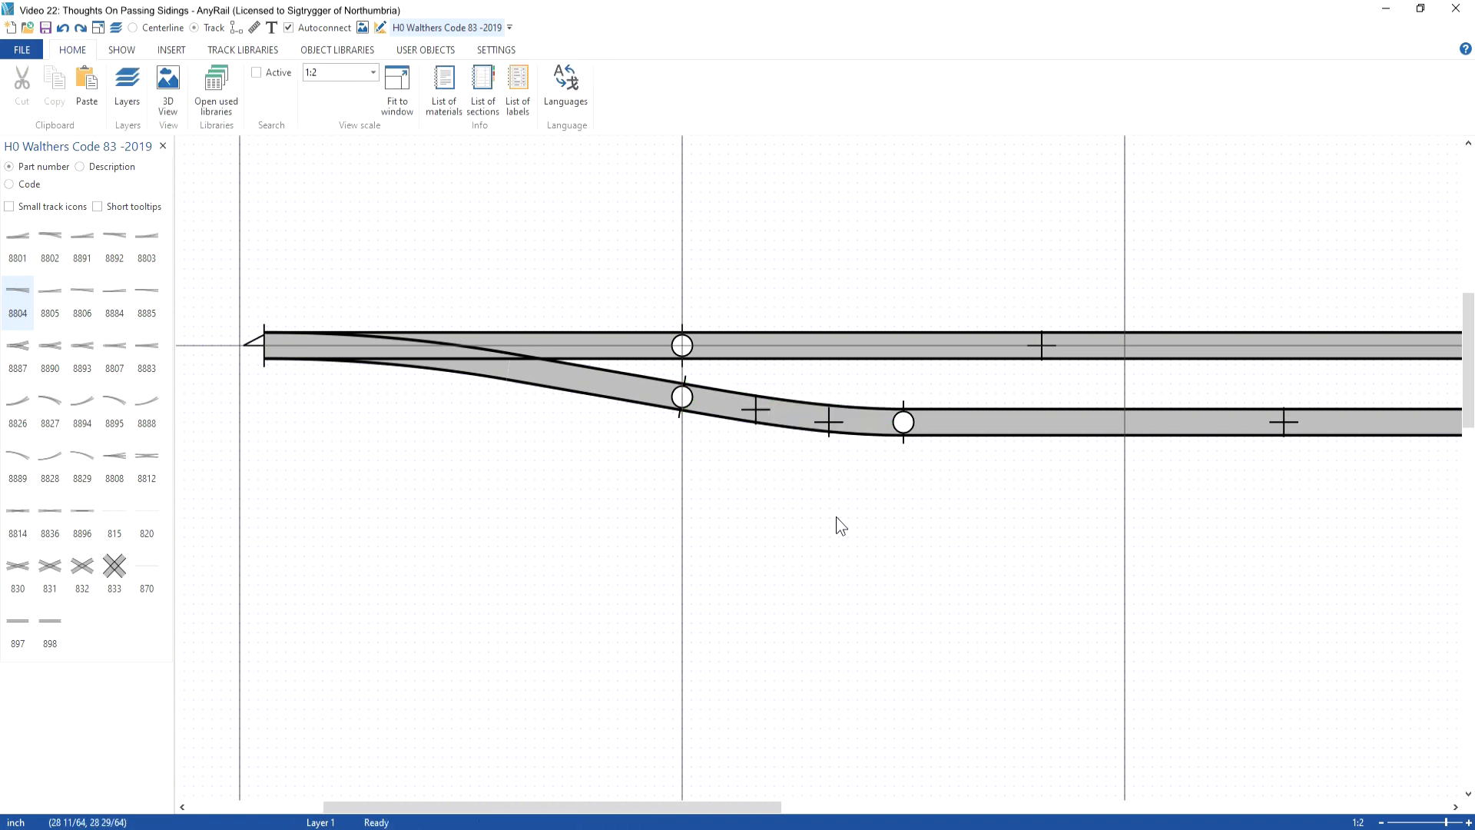
click(798, 431)
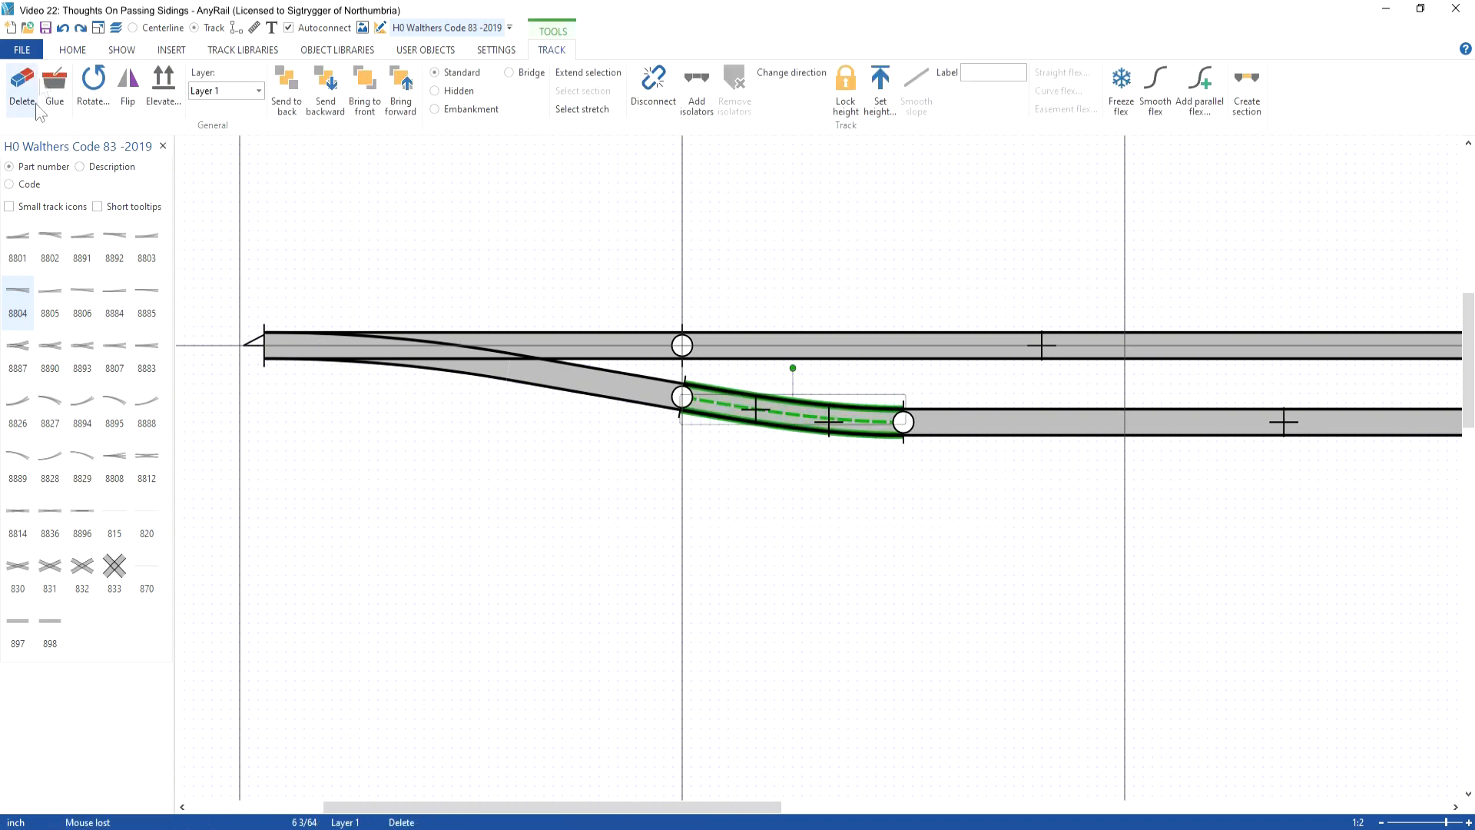
click(82, 29)
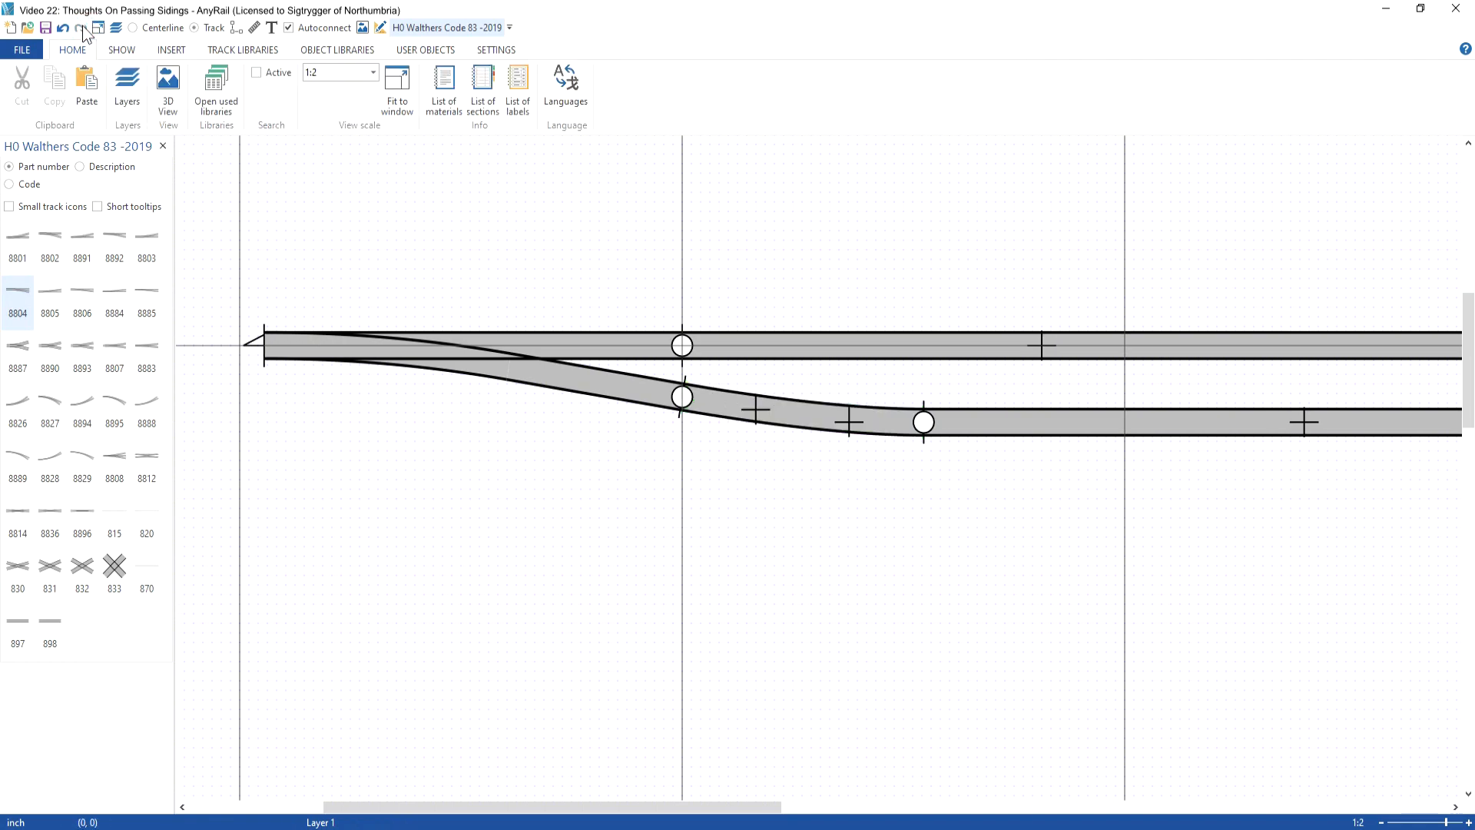
click(816, 430)
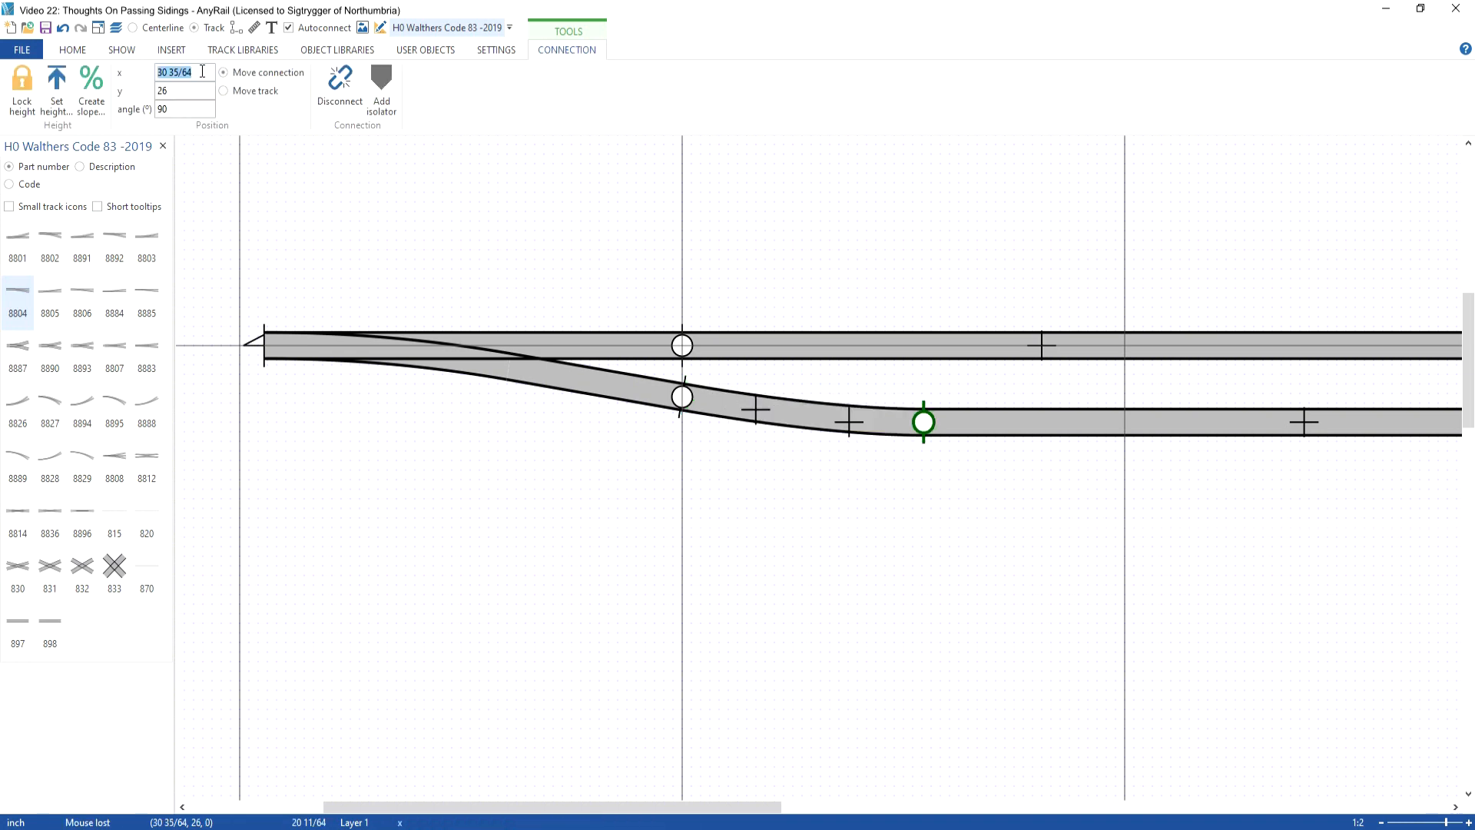
Step: Set the x position of the curve-to-siding joint to 30 5/8, smooth the curved flex and check its minimum radius
text(30.63)
key(Return)
click(828, 427)
click(1157, 85)
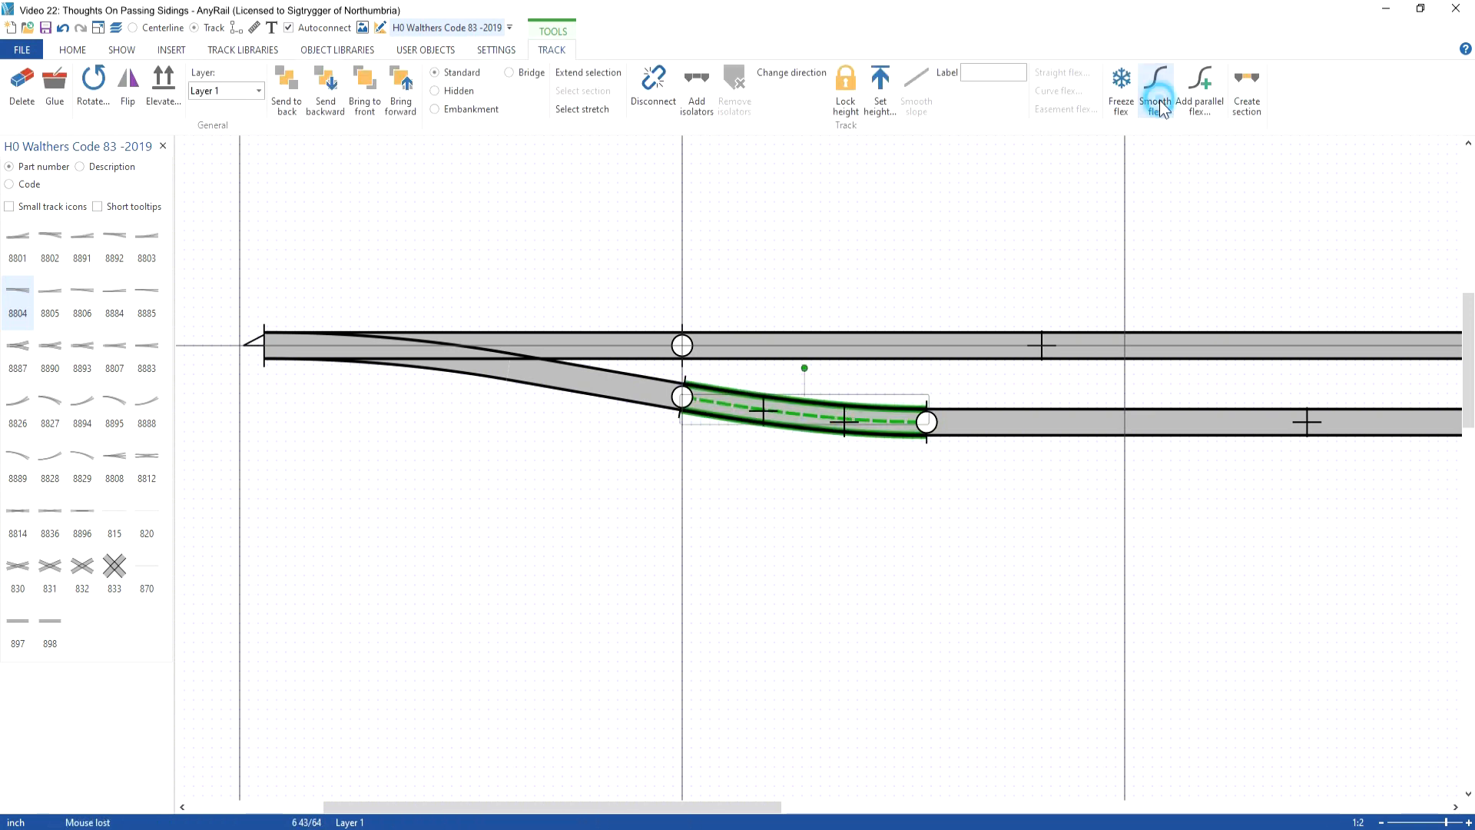
click(927, 424)
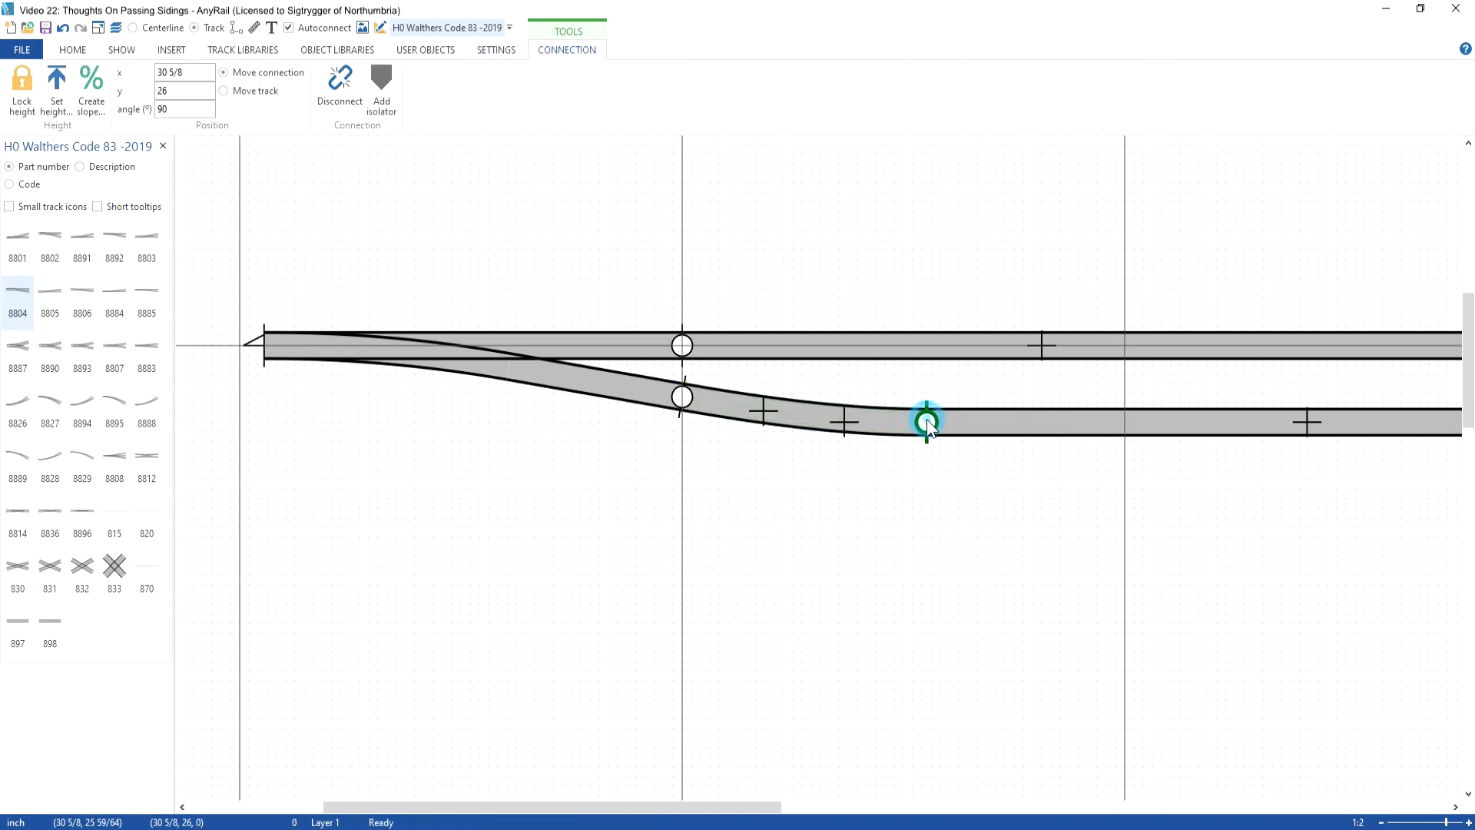
click(885, 442)
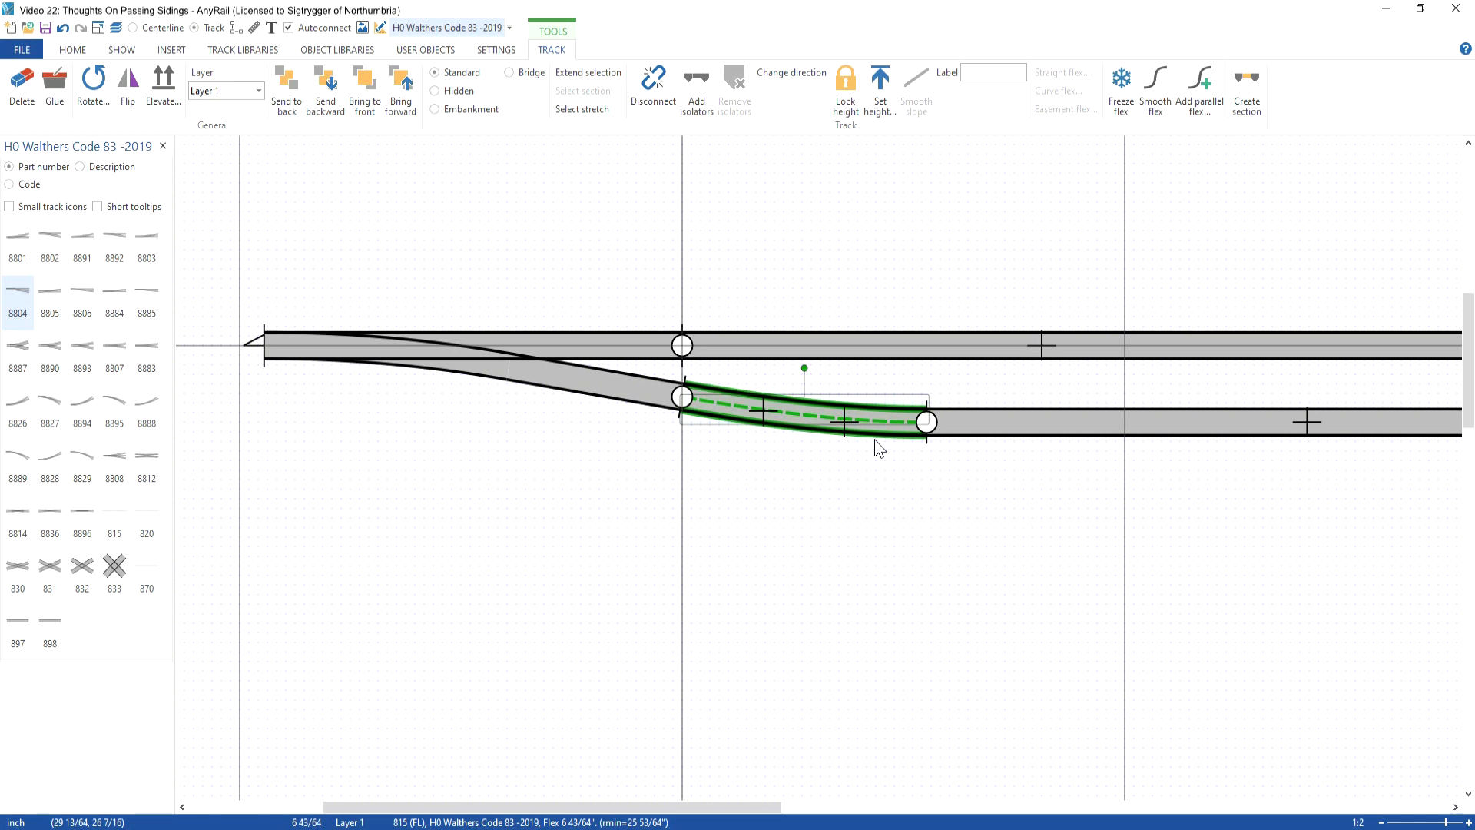
Step: Try the curve-to-siding joint at x position 30 19/32 with the curved flex smoothed, and undo the change
click(927, 422)
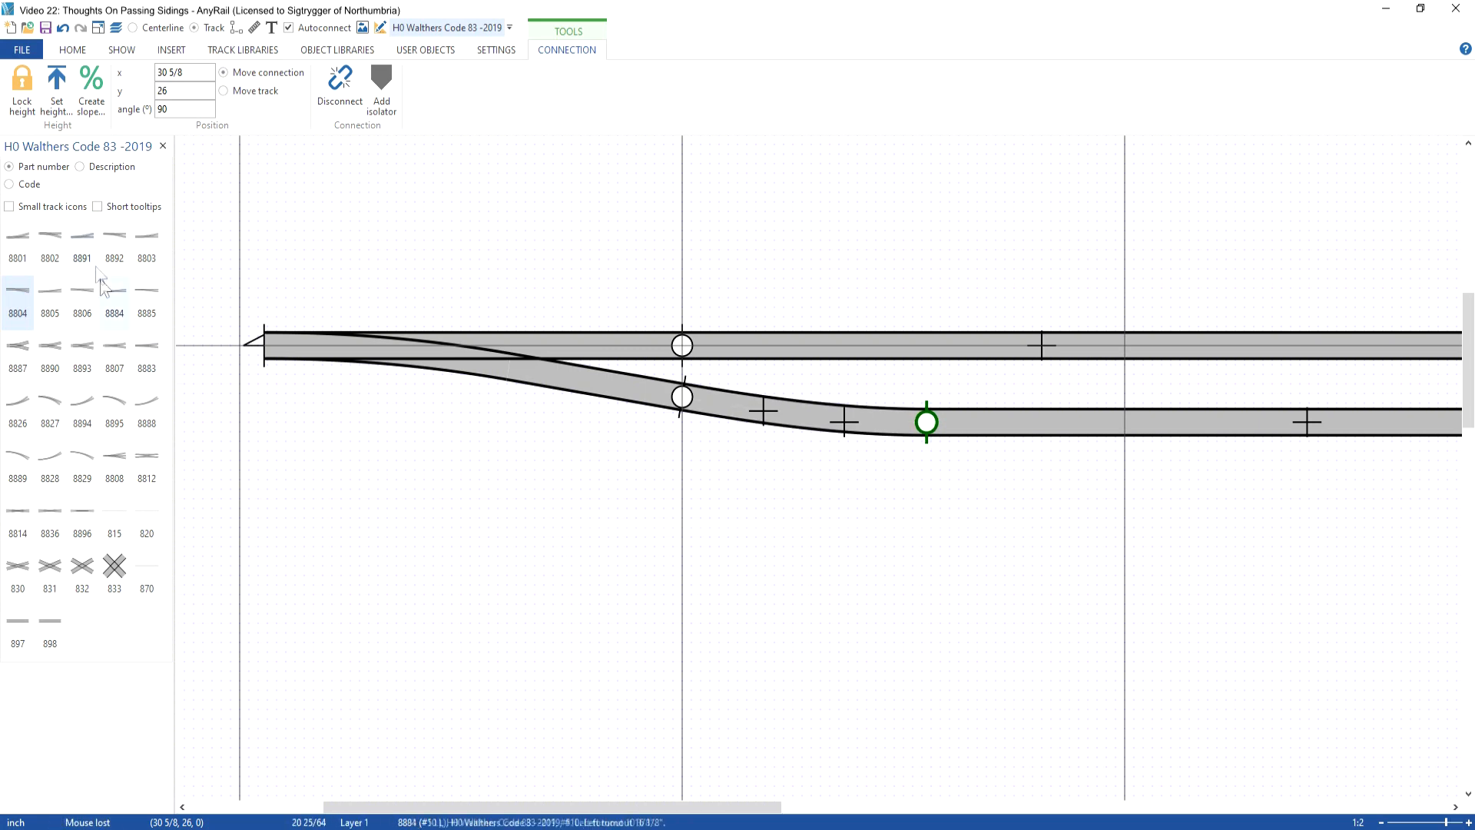
click(185, 71)
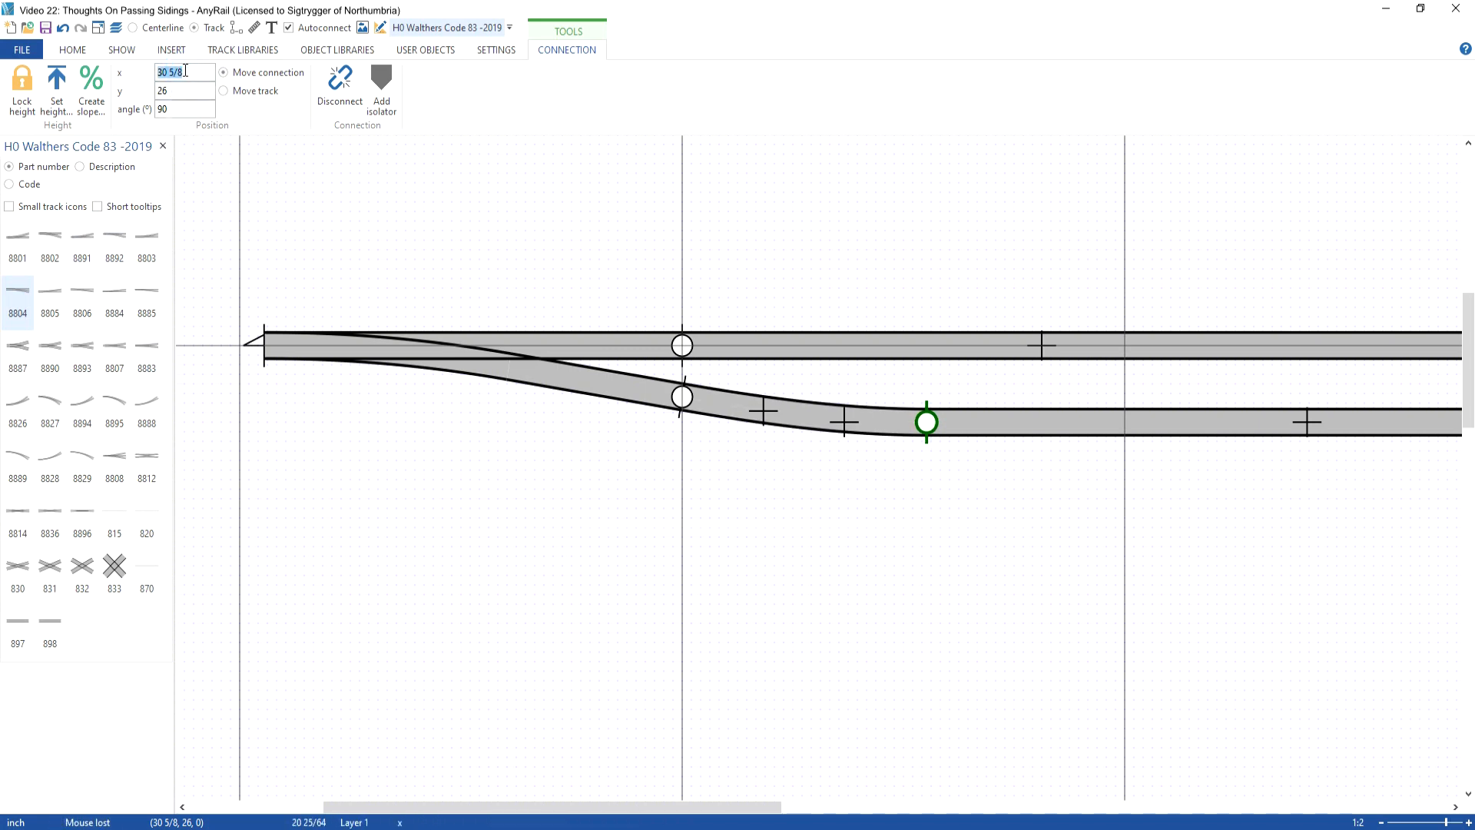
text(30 19/32)
key(Return)
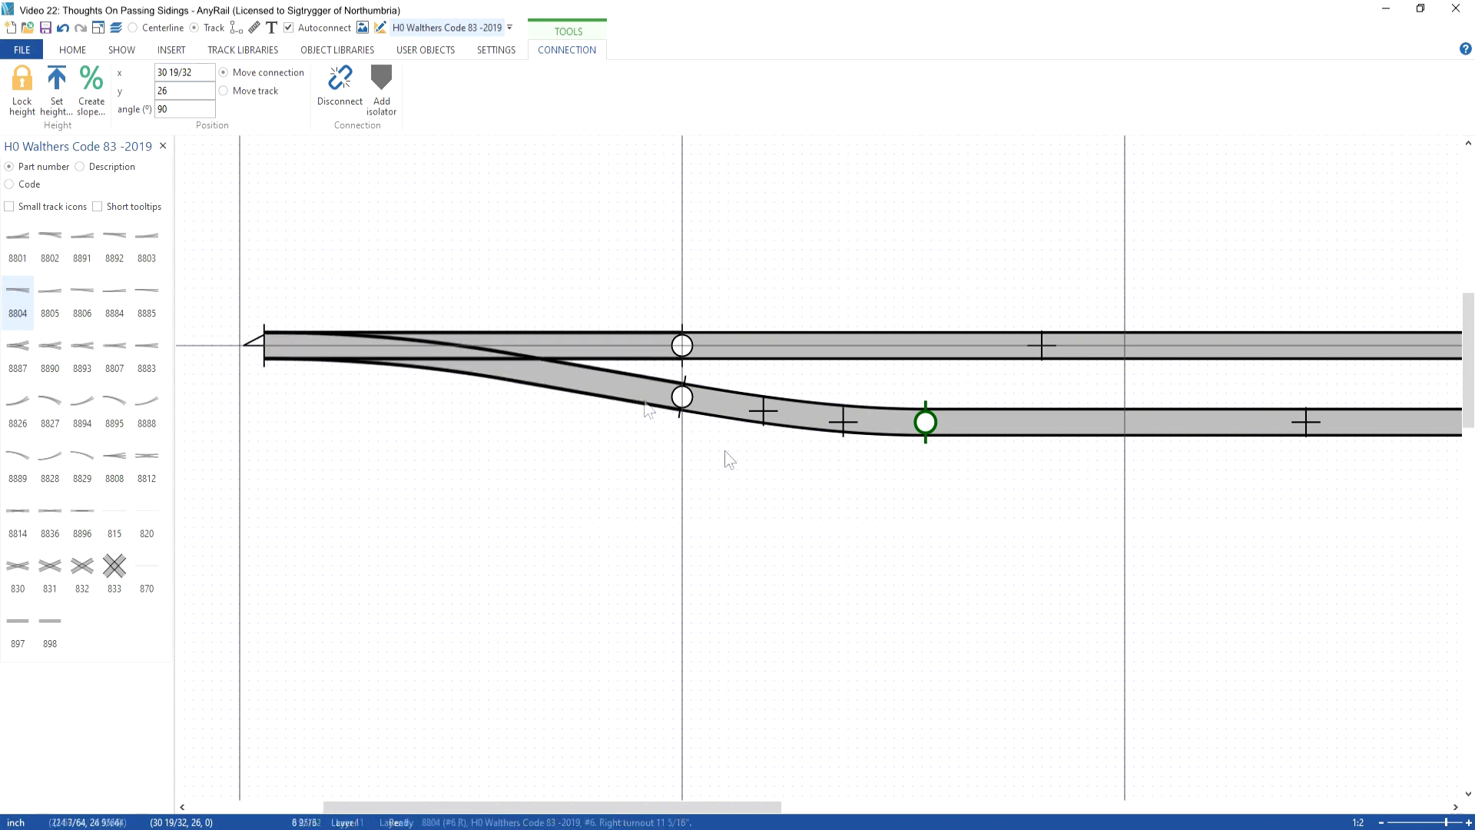
click(794, 429)
click(1155, 102)
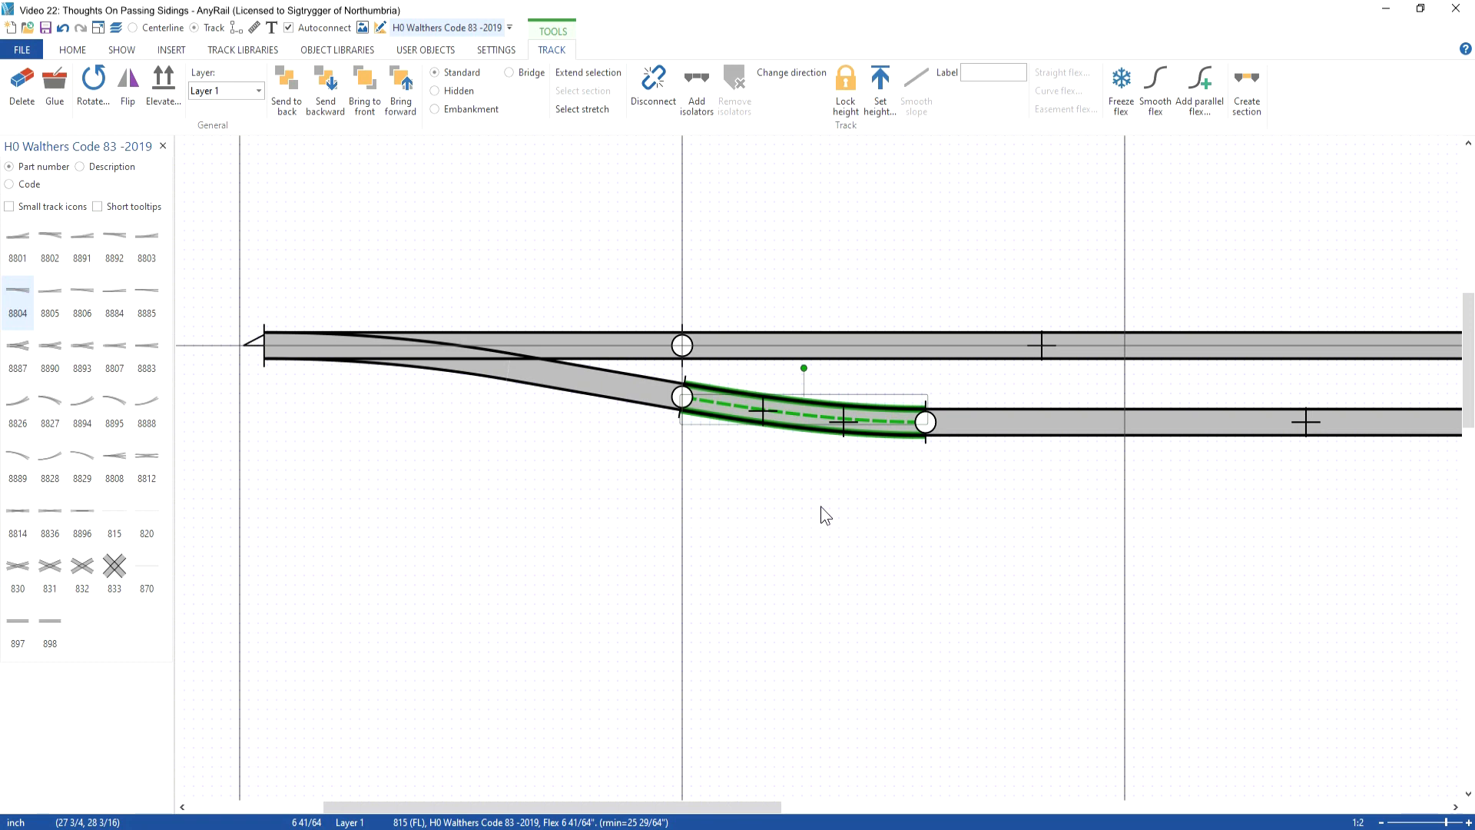
key(ctrl+z)
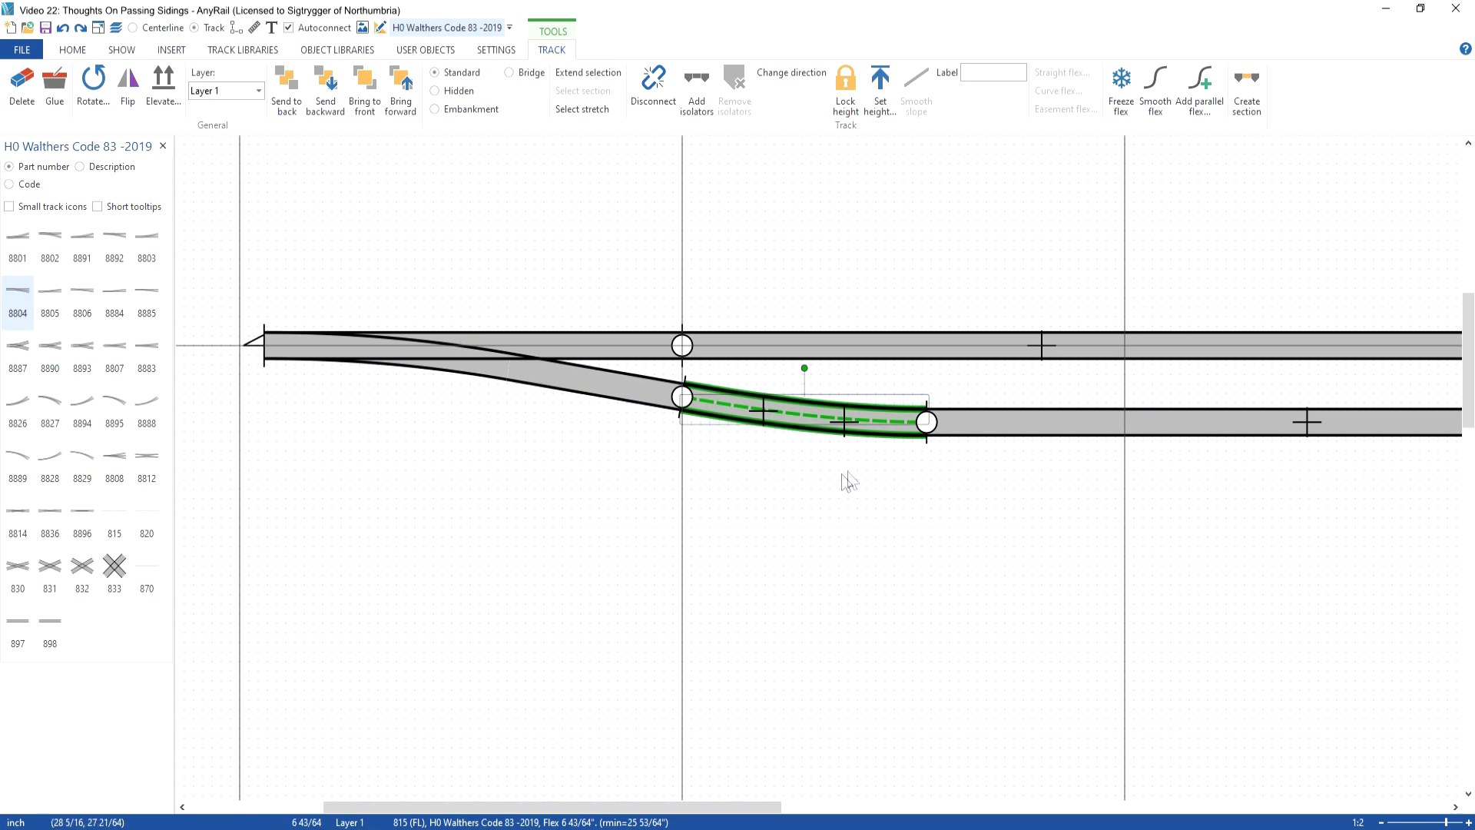
Step: Set the x position of the joint between the curved flex and the siding to 29 1/2
click(928, 426)
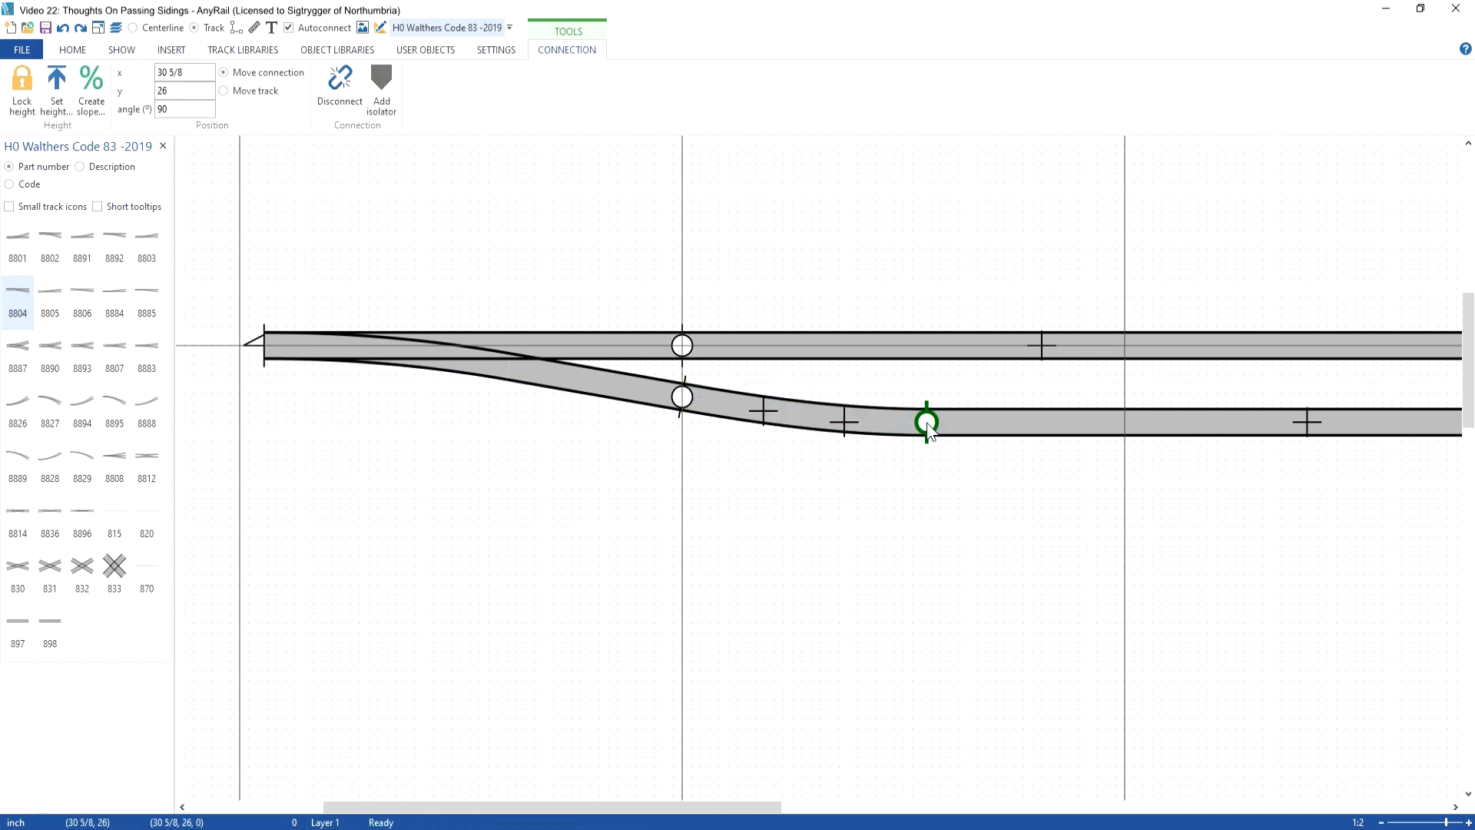
click(194, 71)
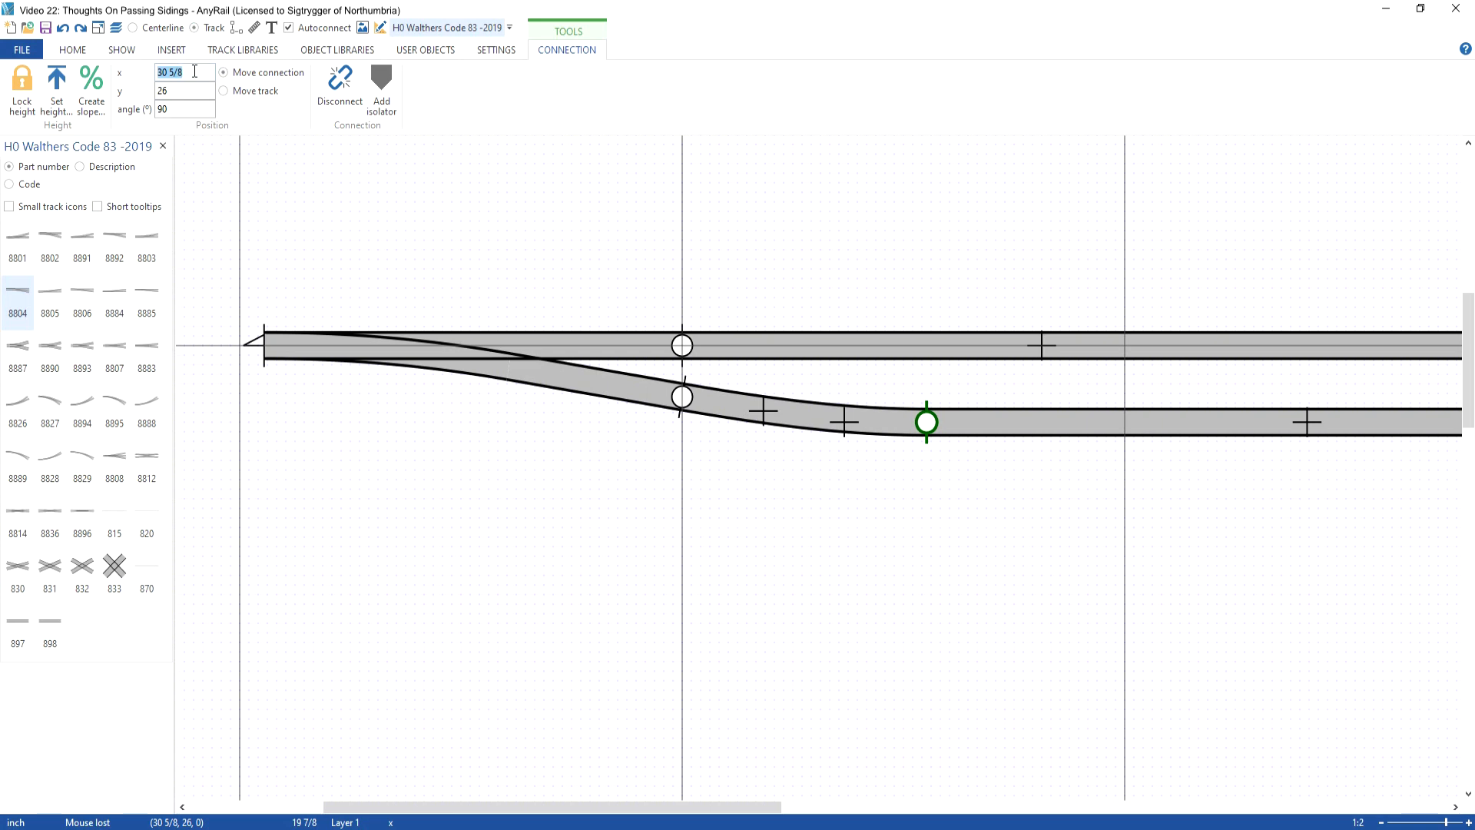
text(29)
text( 1/2)
key(Return)
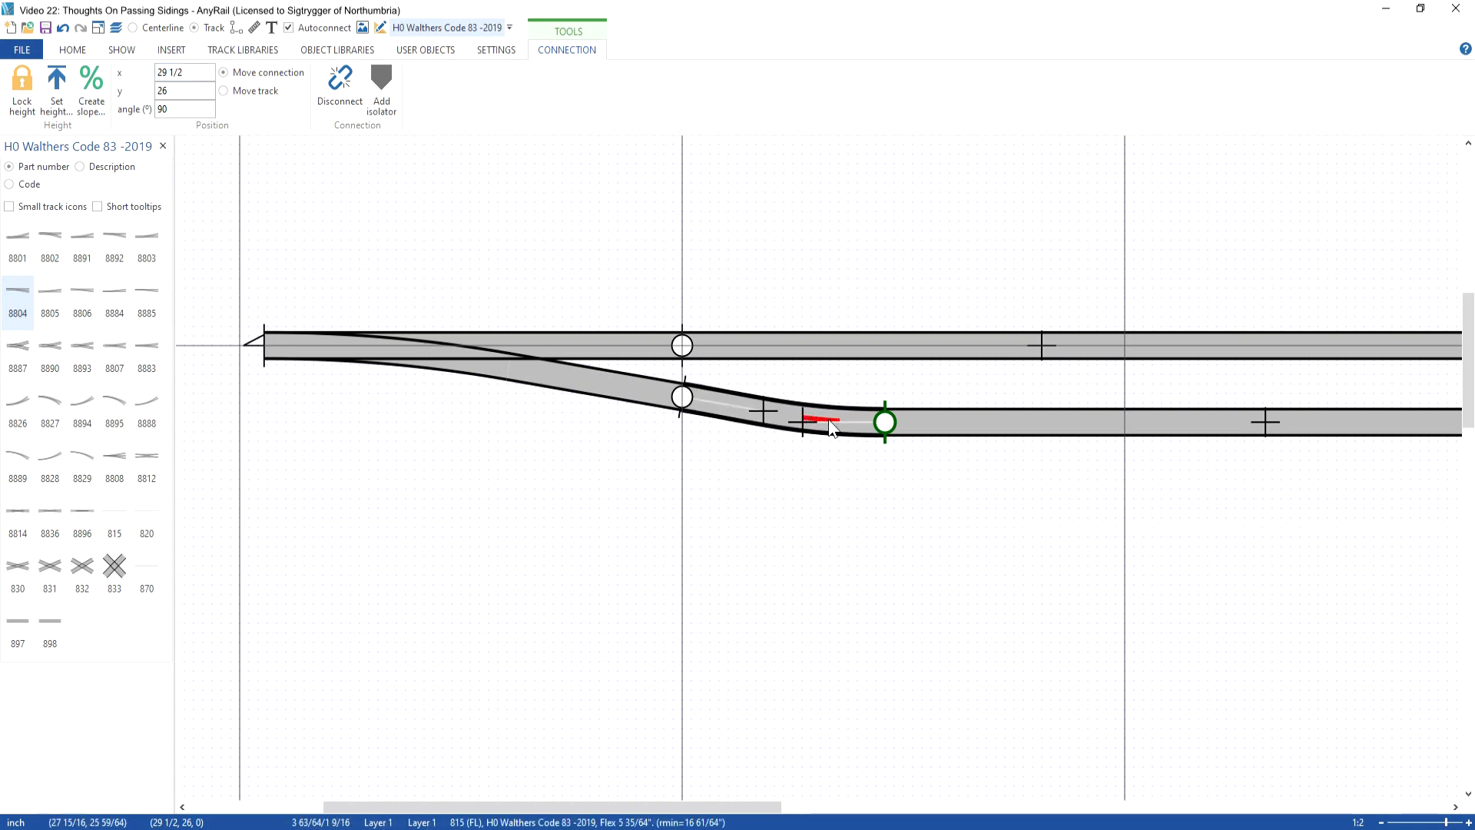
Step: Check the minimum radius setting for flex, and smooth the curved flex between the turnout and the siding
click(494, 50)
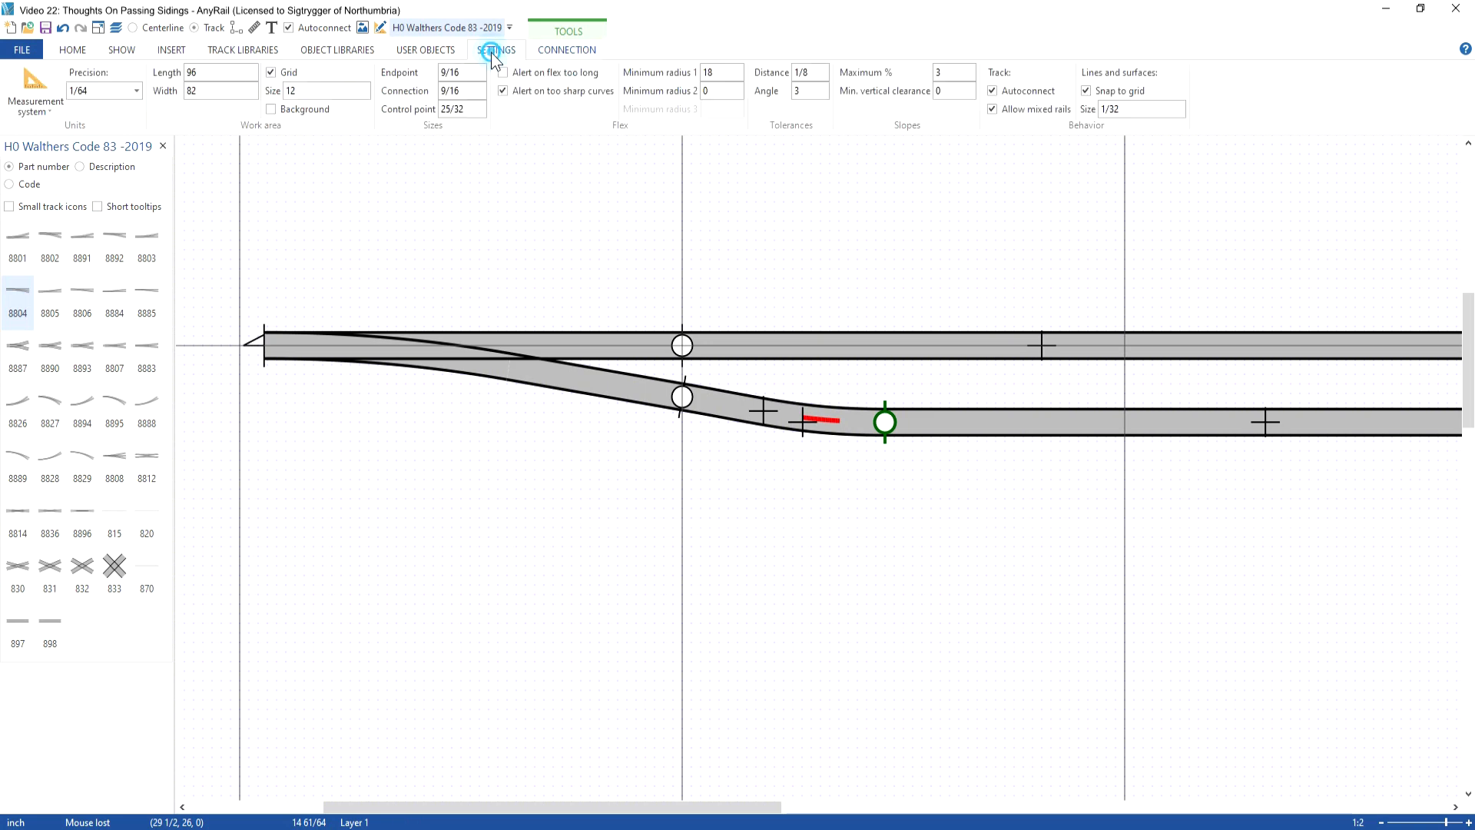
click(828, 439)
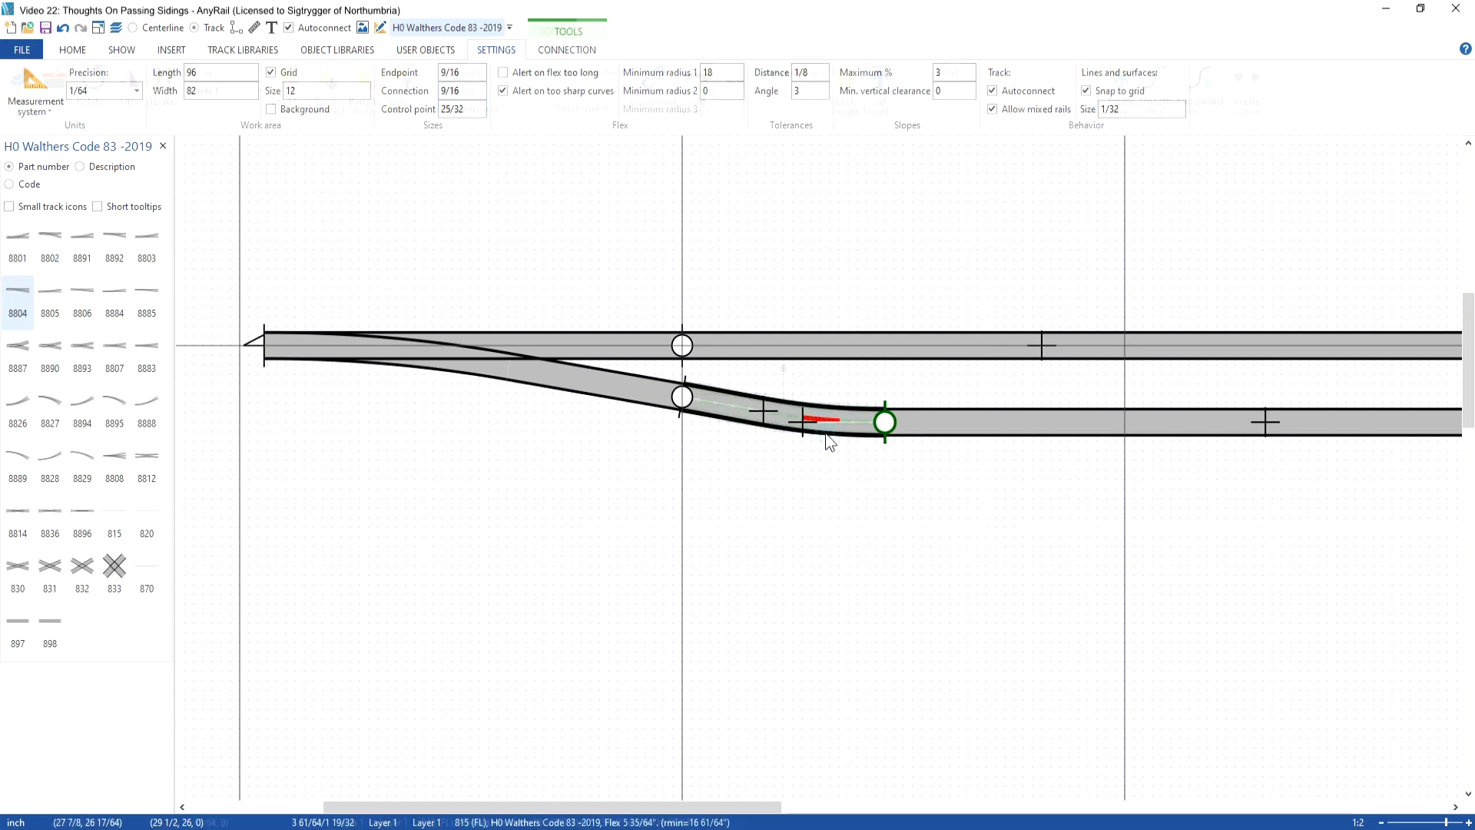
click(1156, 88)
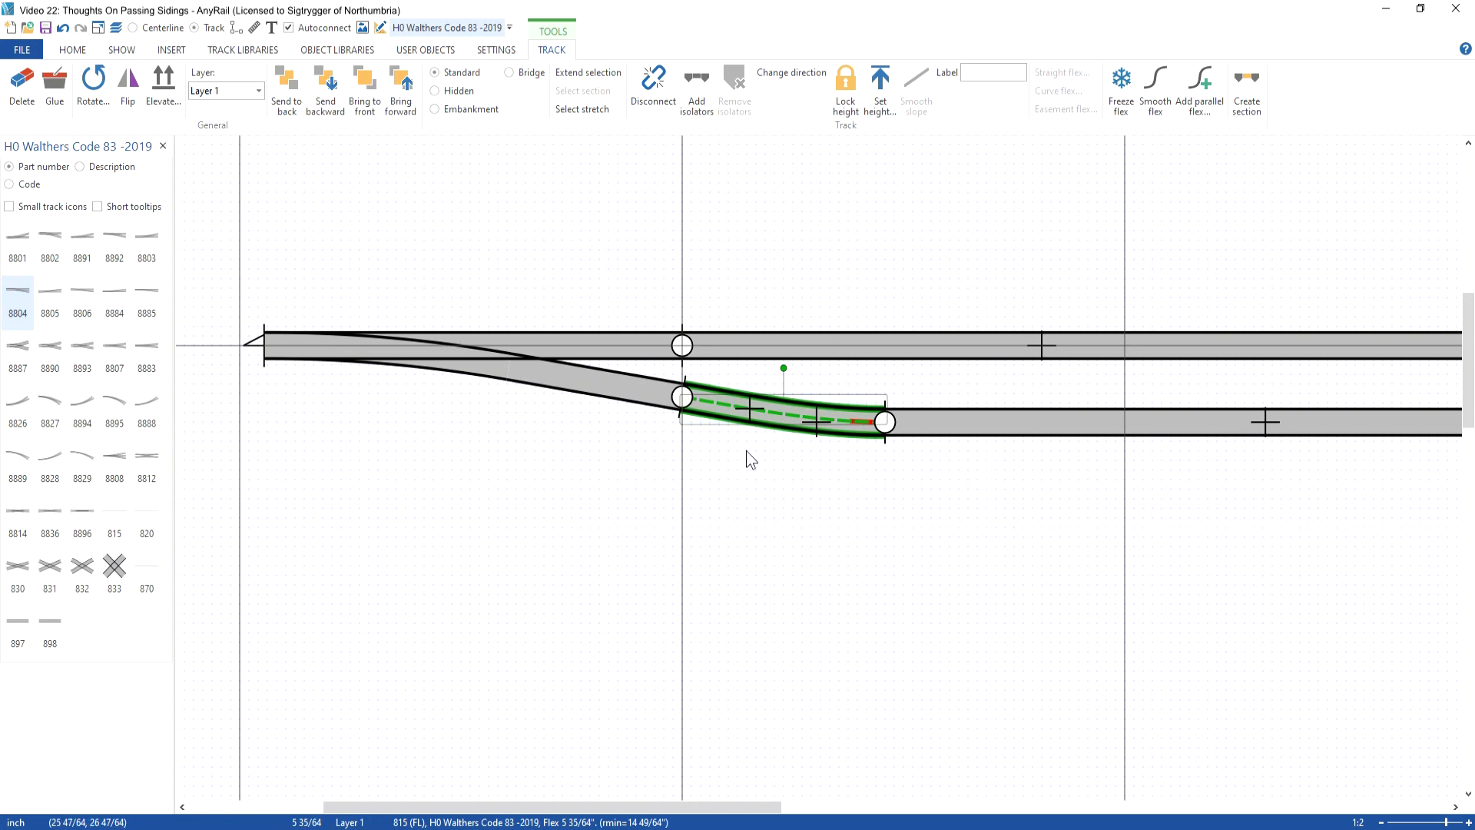
click(767, 491)
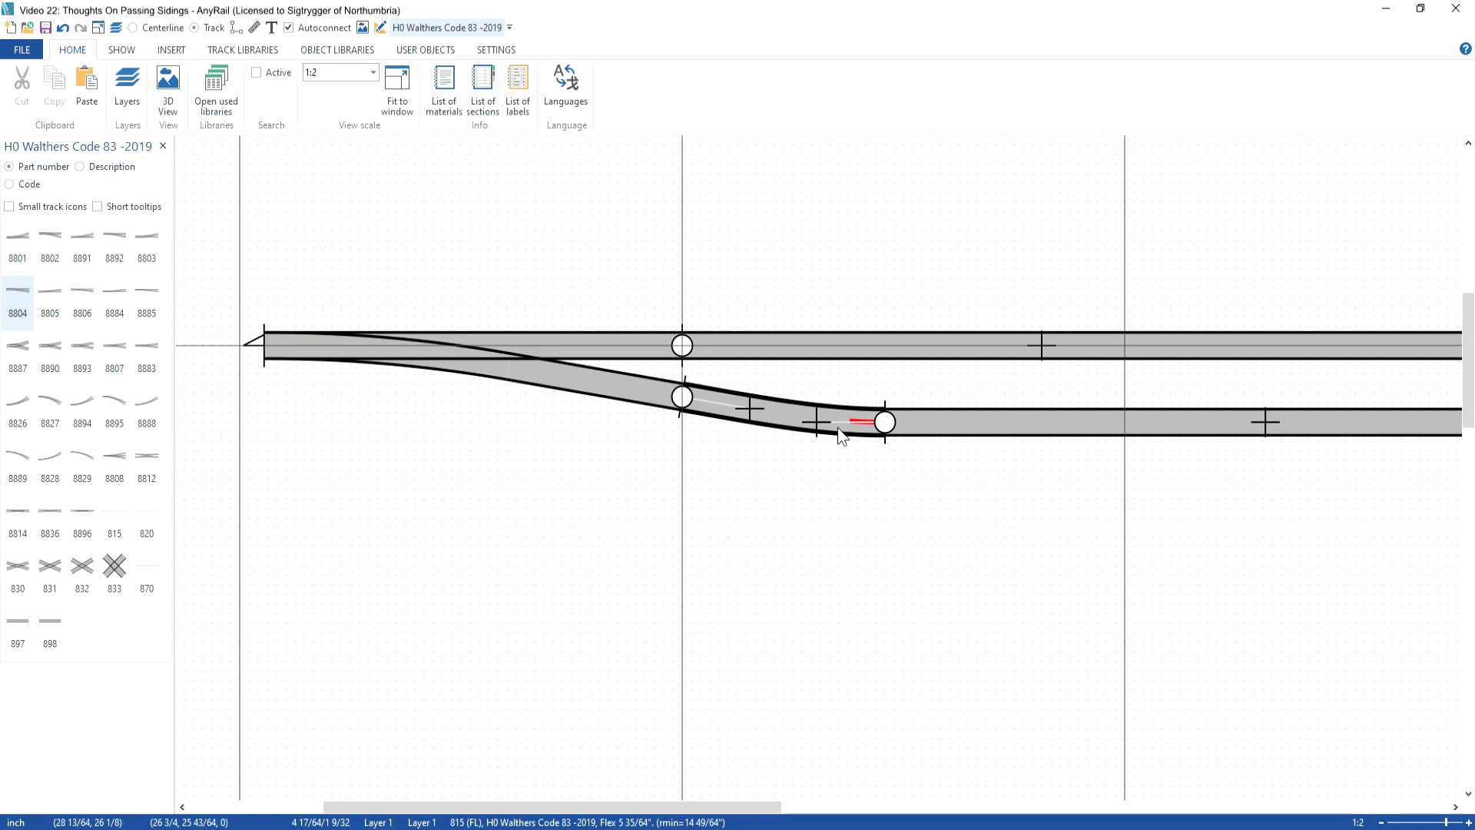
Step: Set the x position of the curve-to-siding joint to 29, smooth the curved flex and check its minimum radius
scroll(838, 427, up, 2)
scroll(837, 427, down, 1)
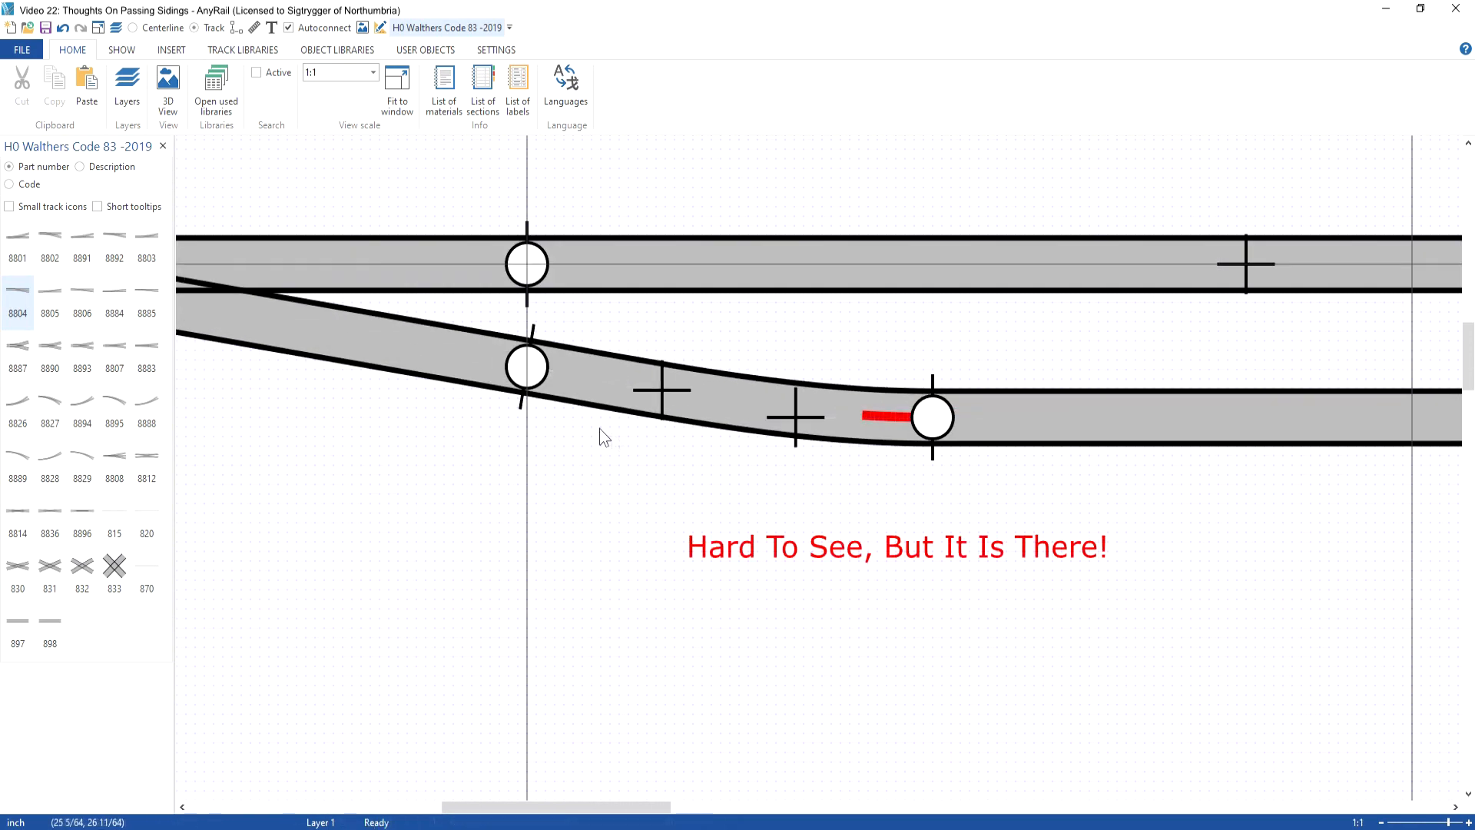
click(942, 419)
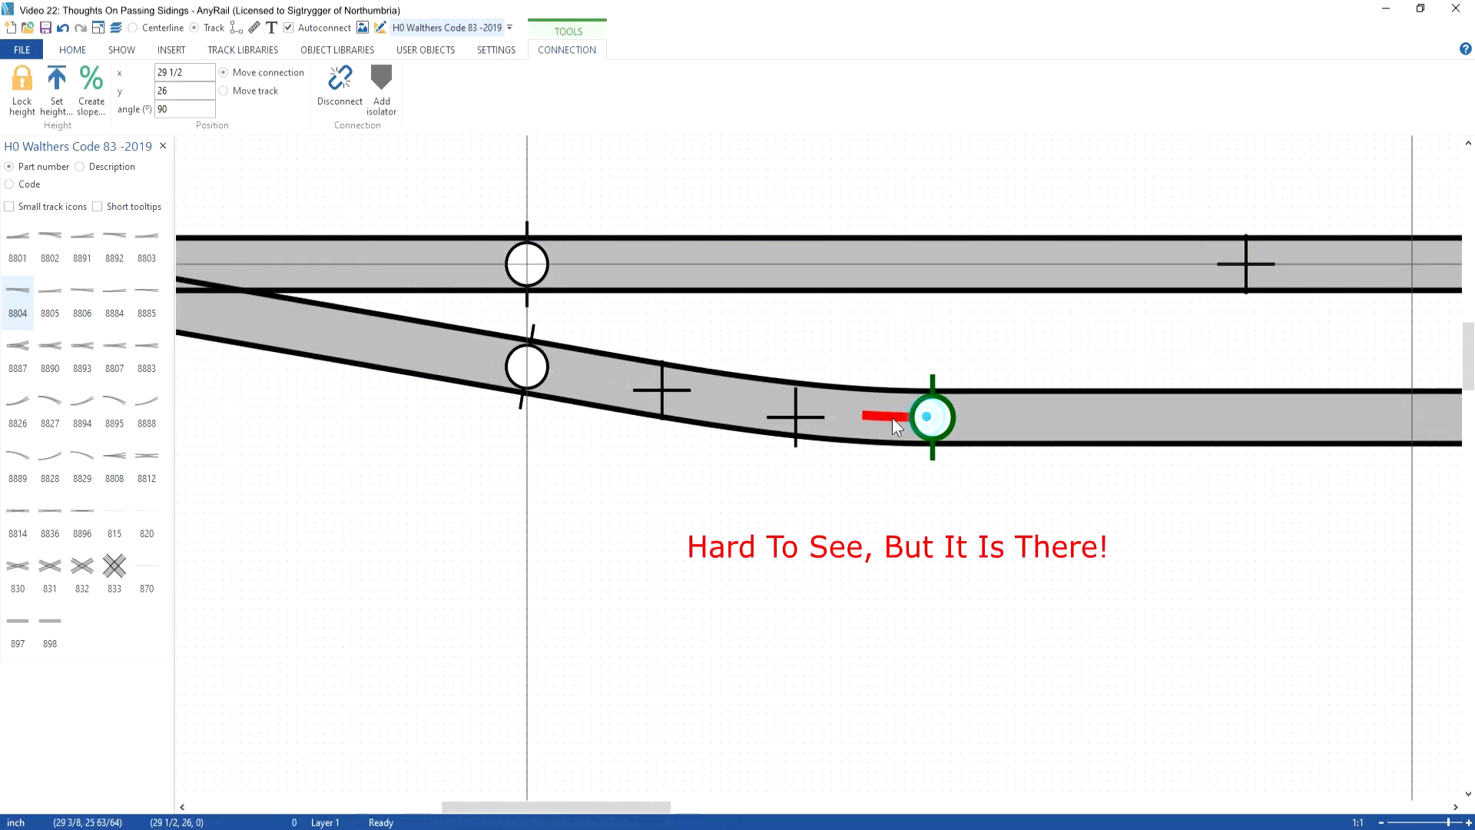
click(198, 71)
text(29)
key(Return)
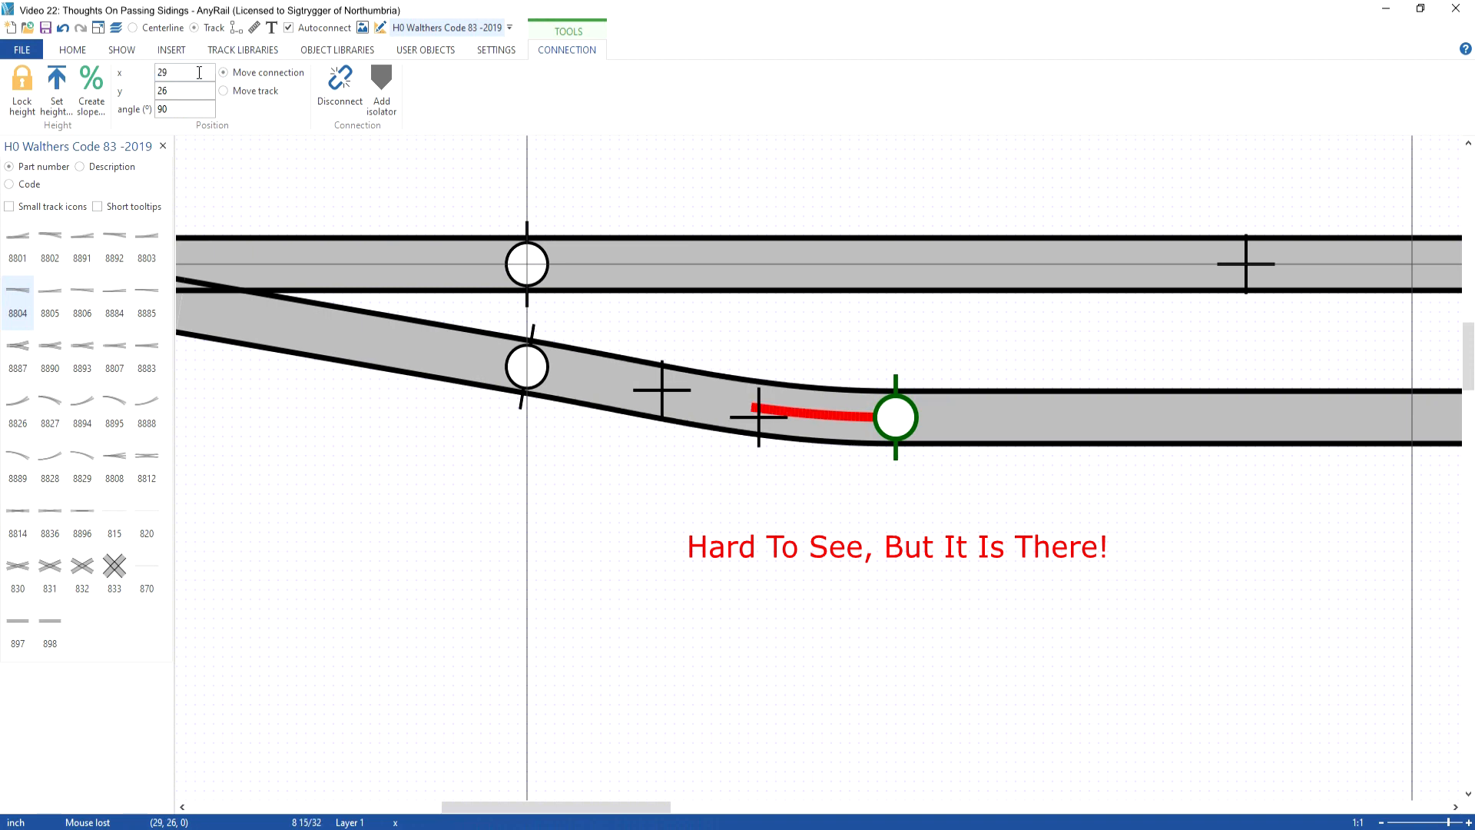
click(688, 427)
click(1157, 96)
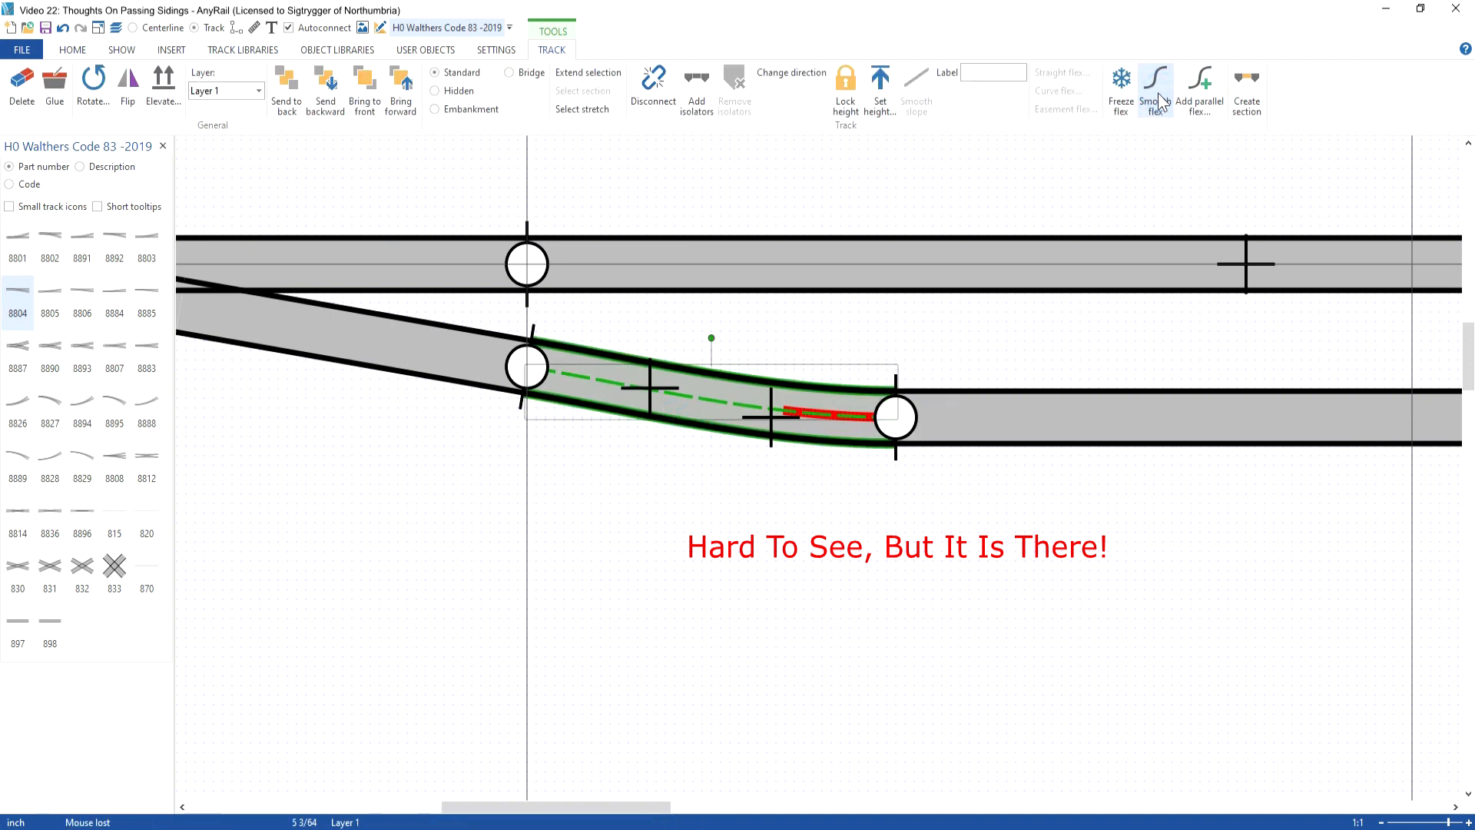
click(635, 487)
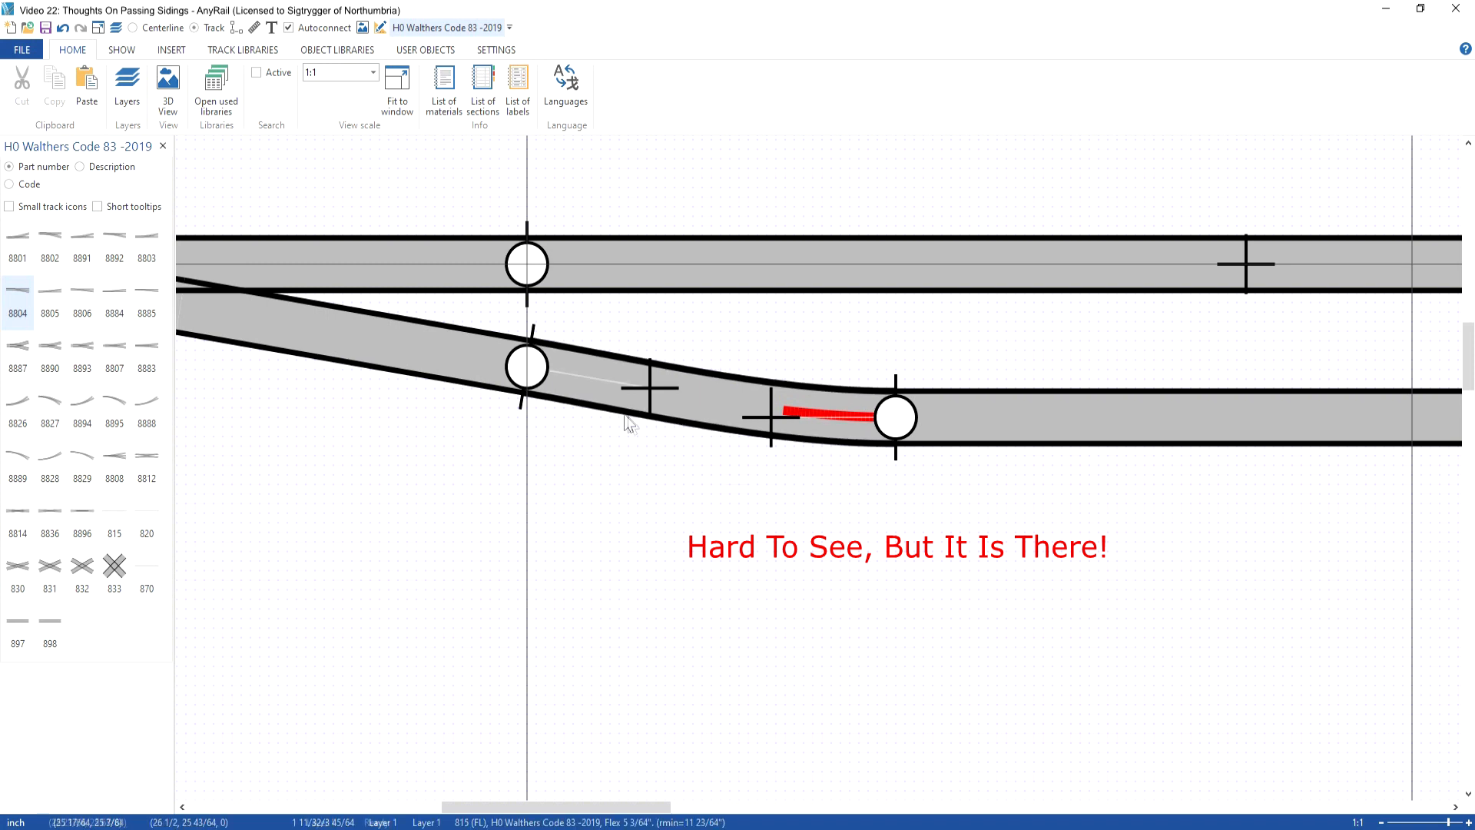
Step: Examine the curved flex's too-sharp portion in centerline display, and return to the track display
scroll(970, 507, down, 2)
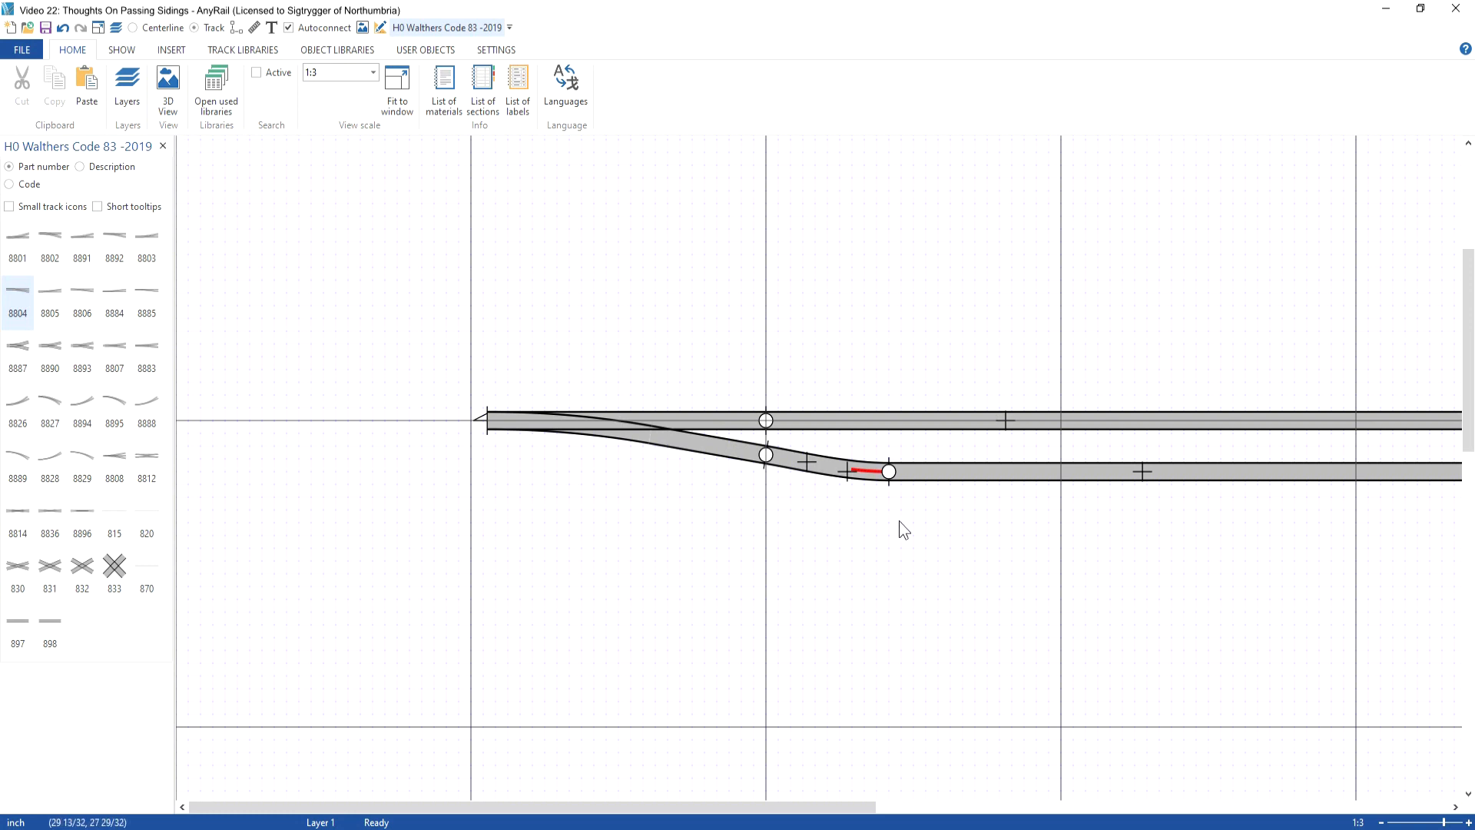
scroll(950, 514, up, 1)
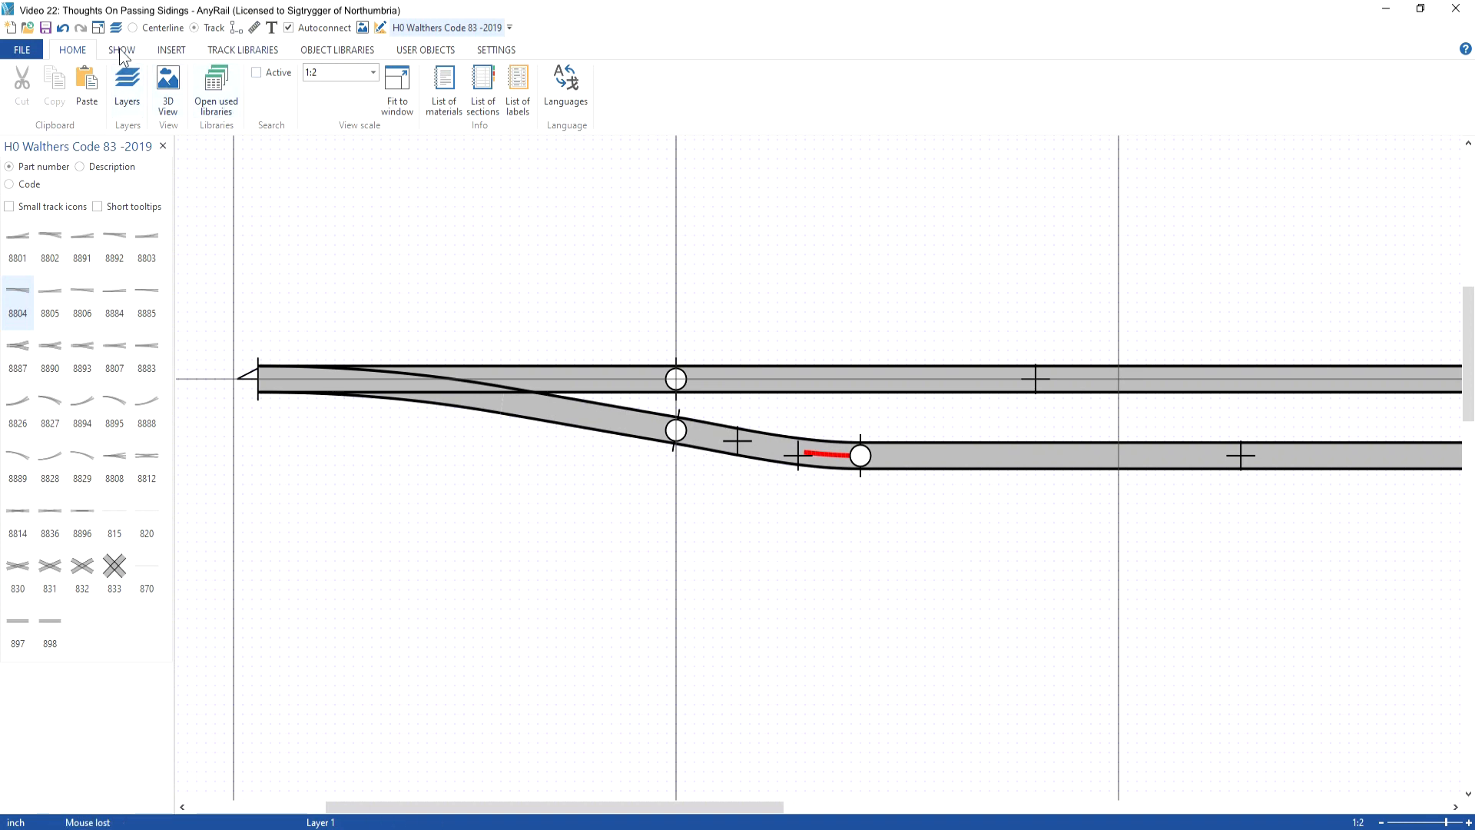
click(133, 27)
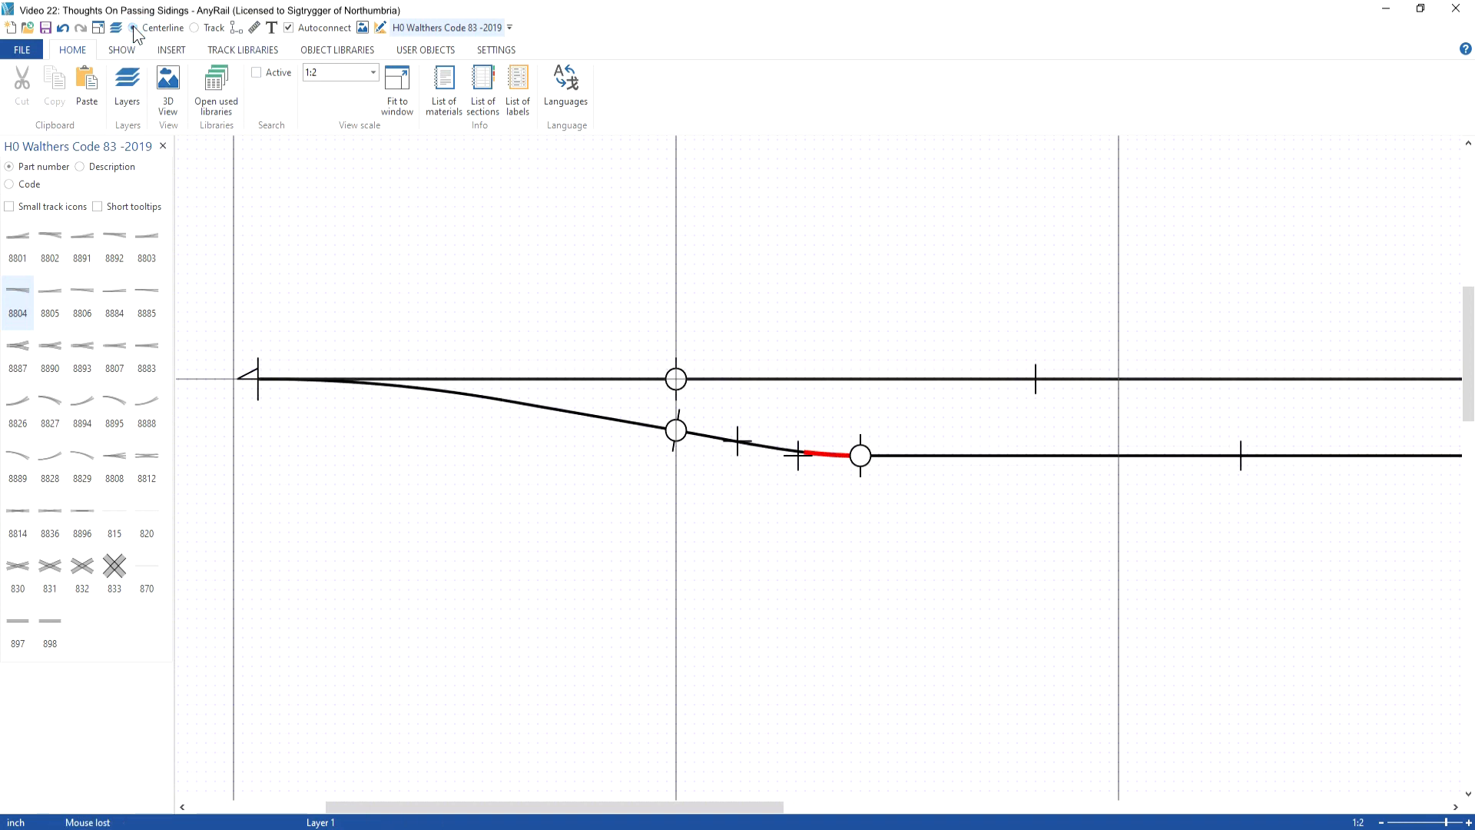
scroll(820, 461, up, 2)
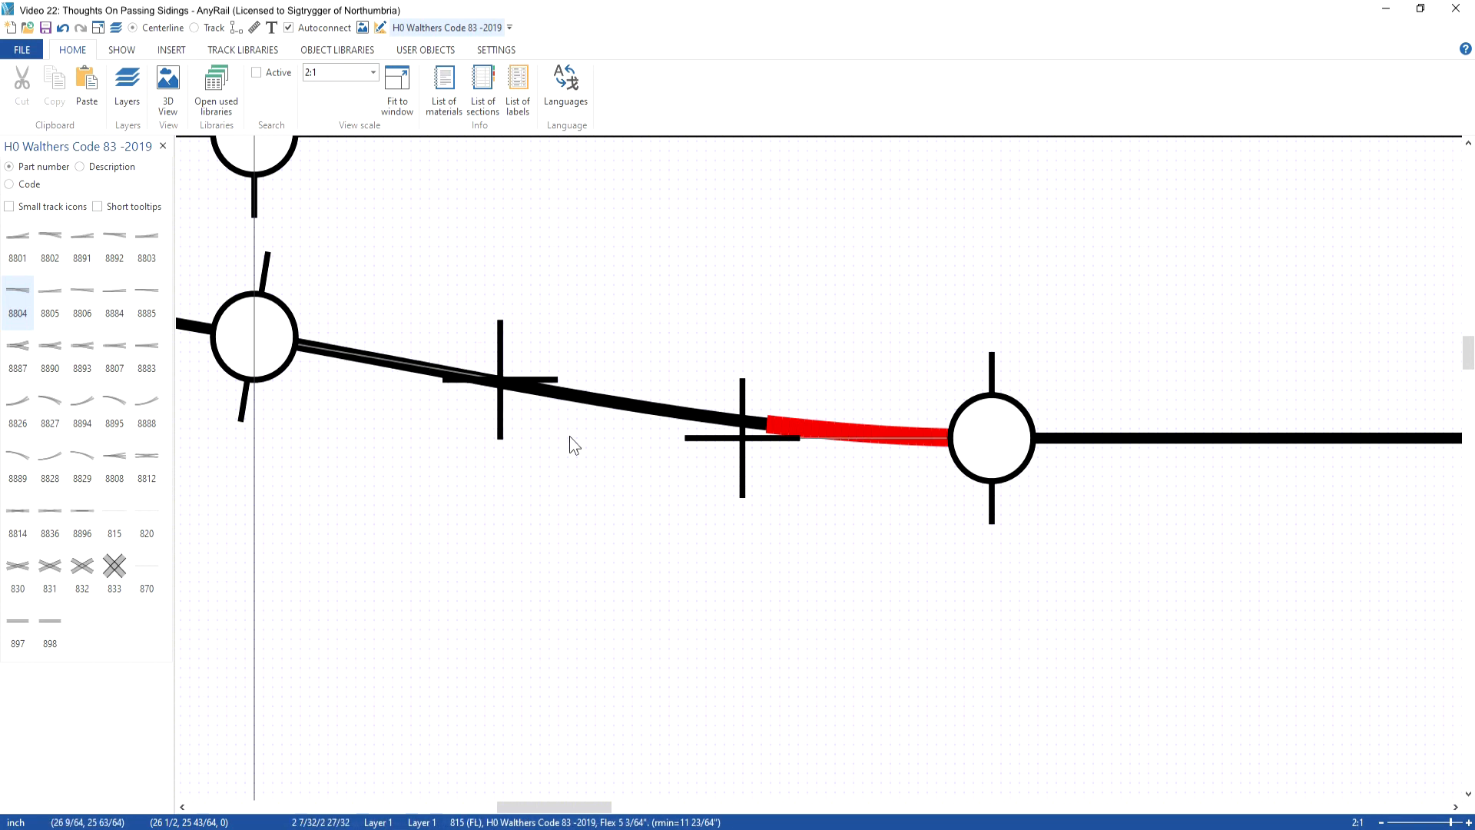
scroll(575, 446, down, 2)
scroll(577, 444, down, 1)
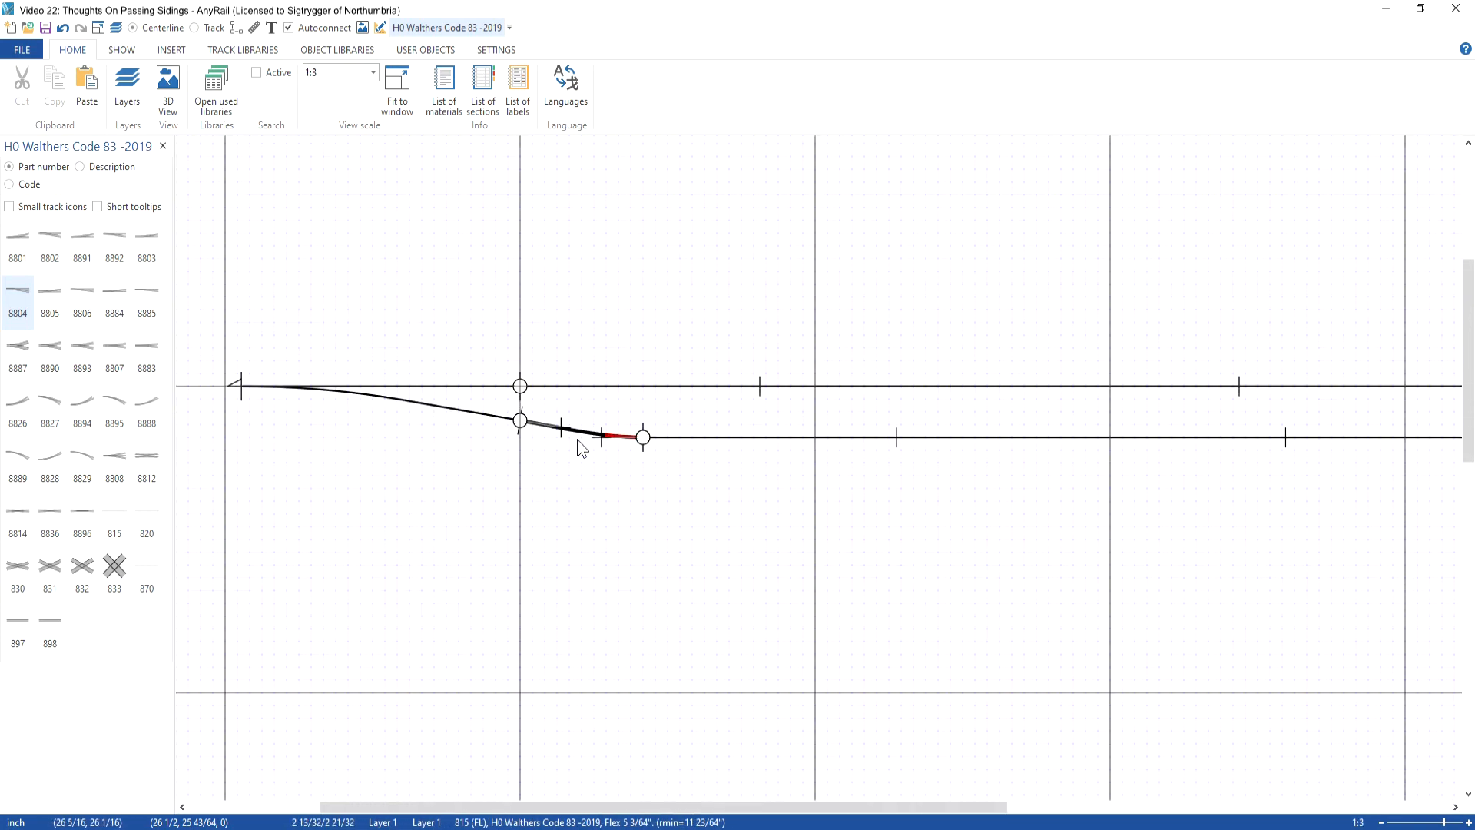
click(195, 27)
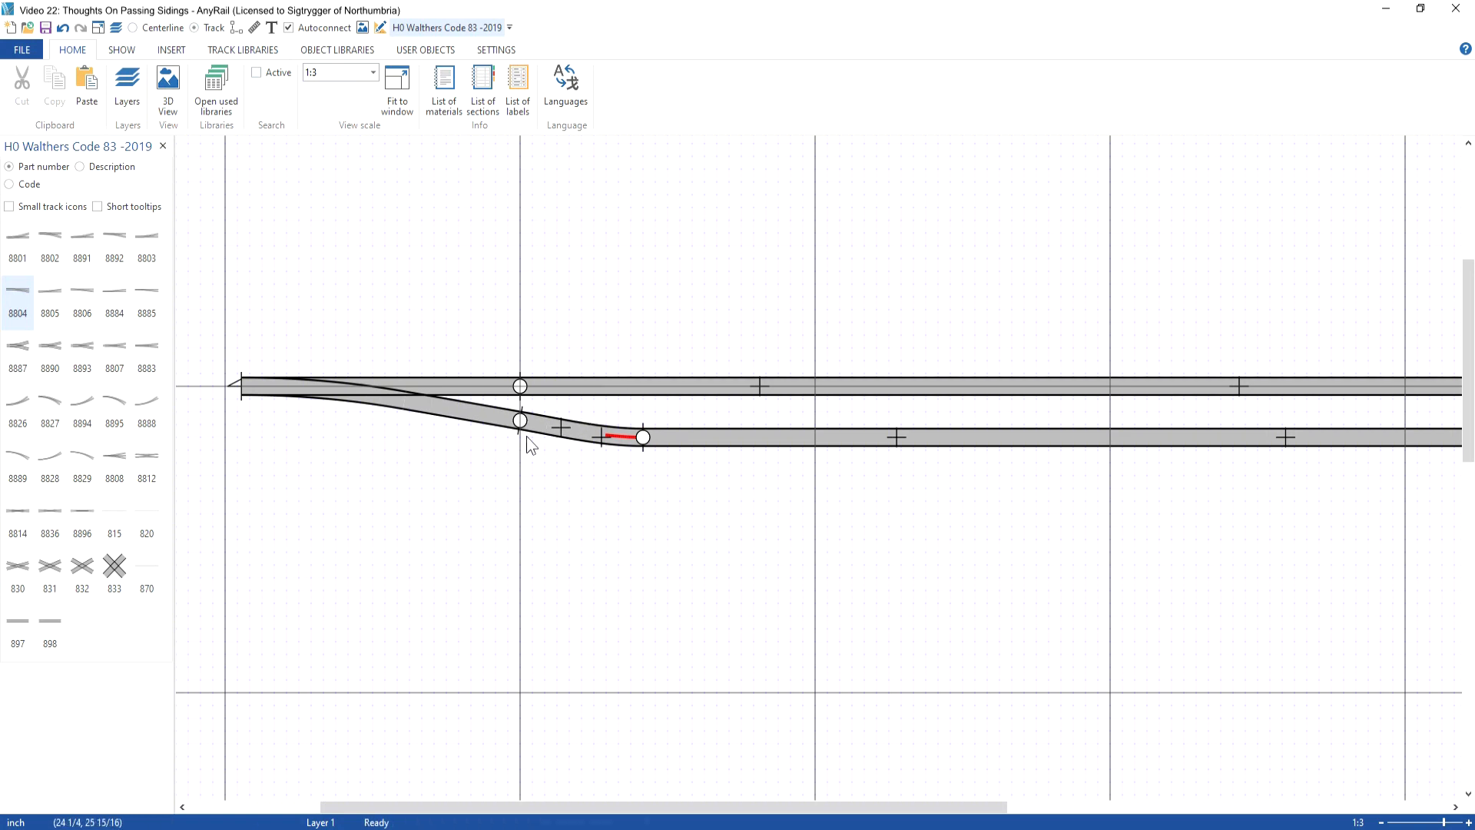
Step: Delete the curved flex and the straight siding flex below the main line
click(575, 444)
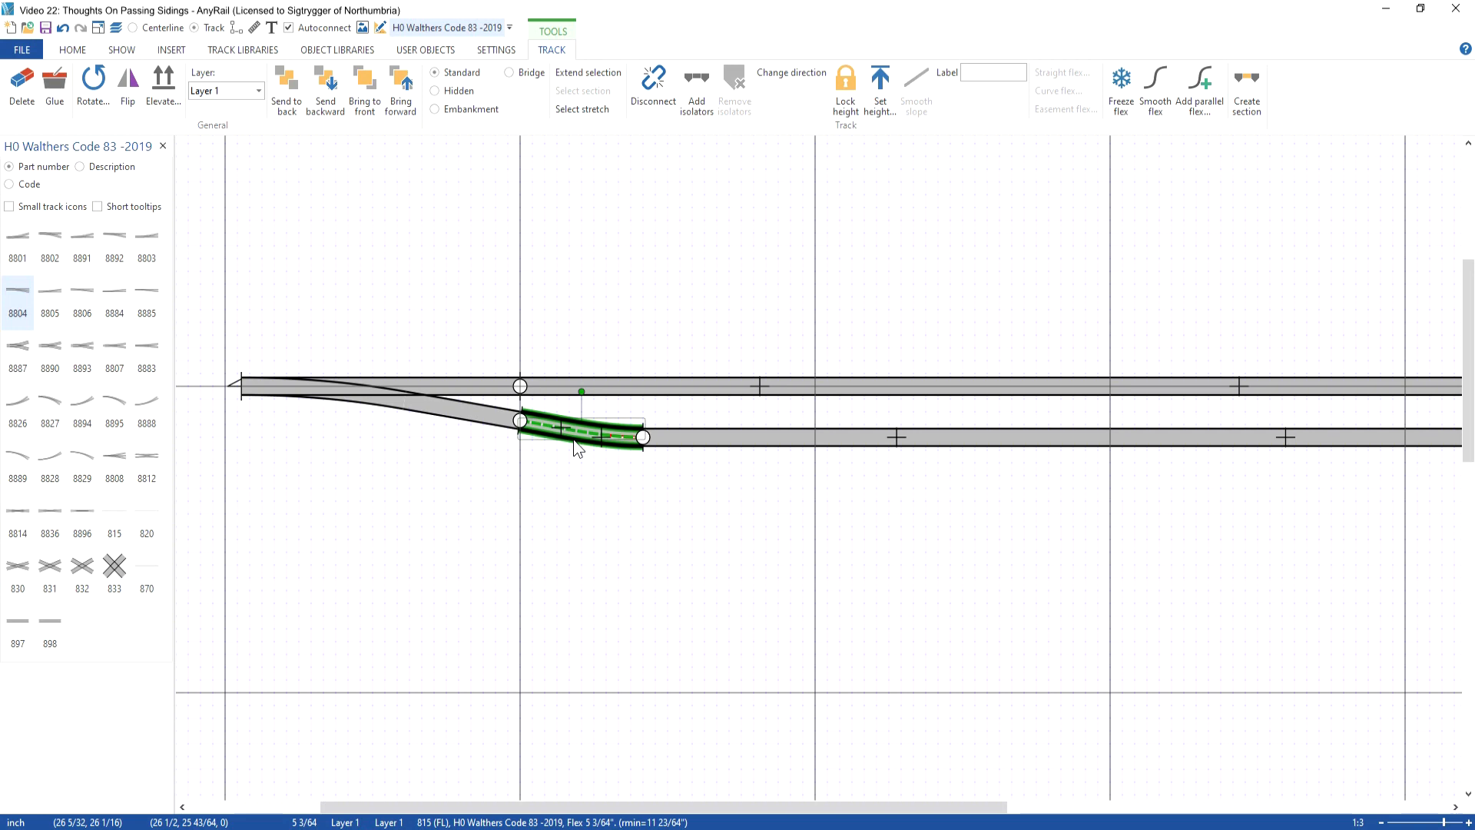
key(Delete)
click(807, 444)
key(Delete)
Step: Add a parallel flex below the straight main-line flex at a distance of 2.25 inches
right_click(865, 386)
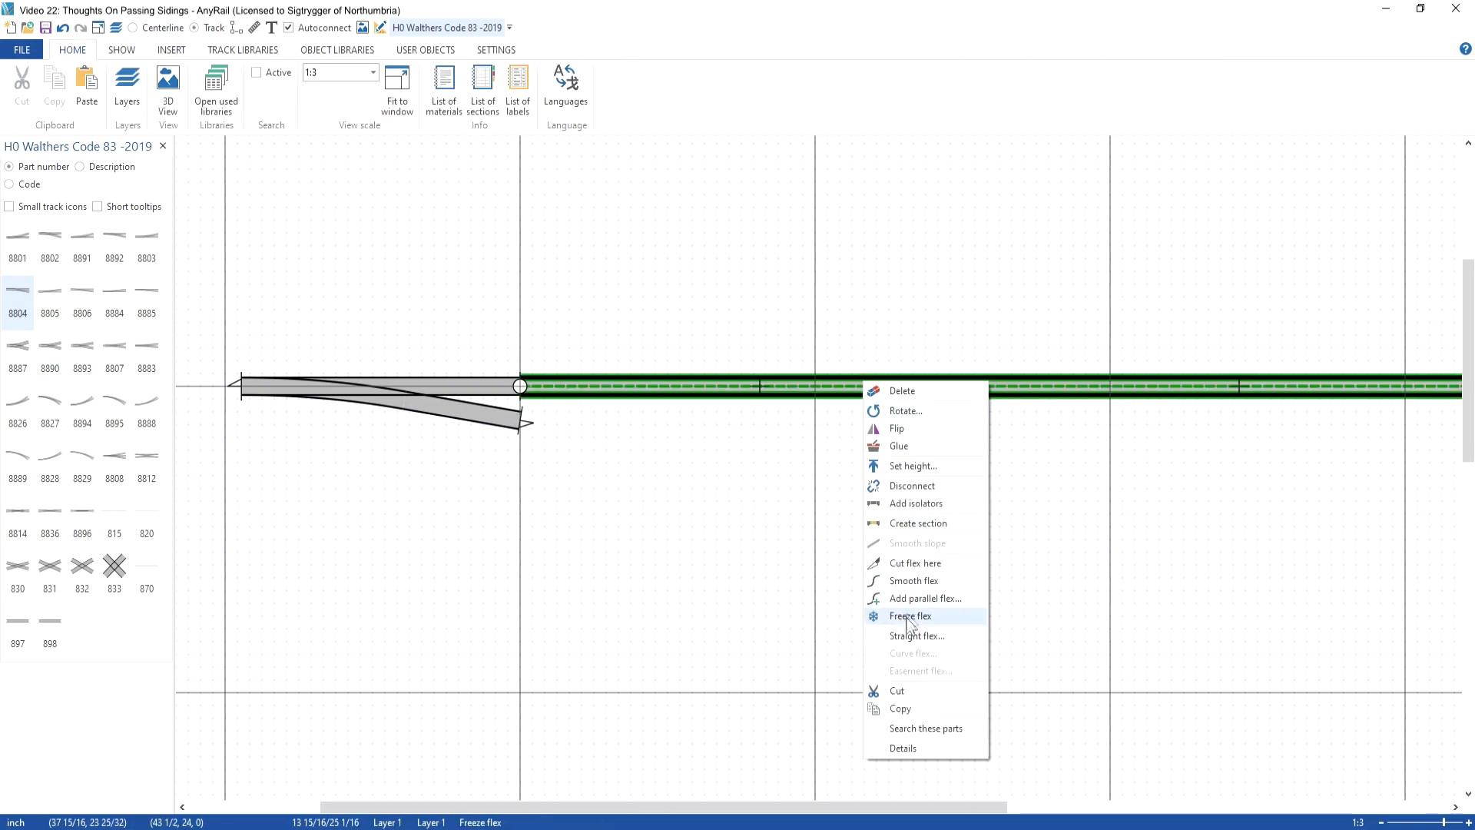
click(913, 598)
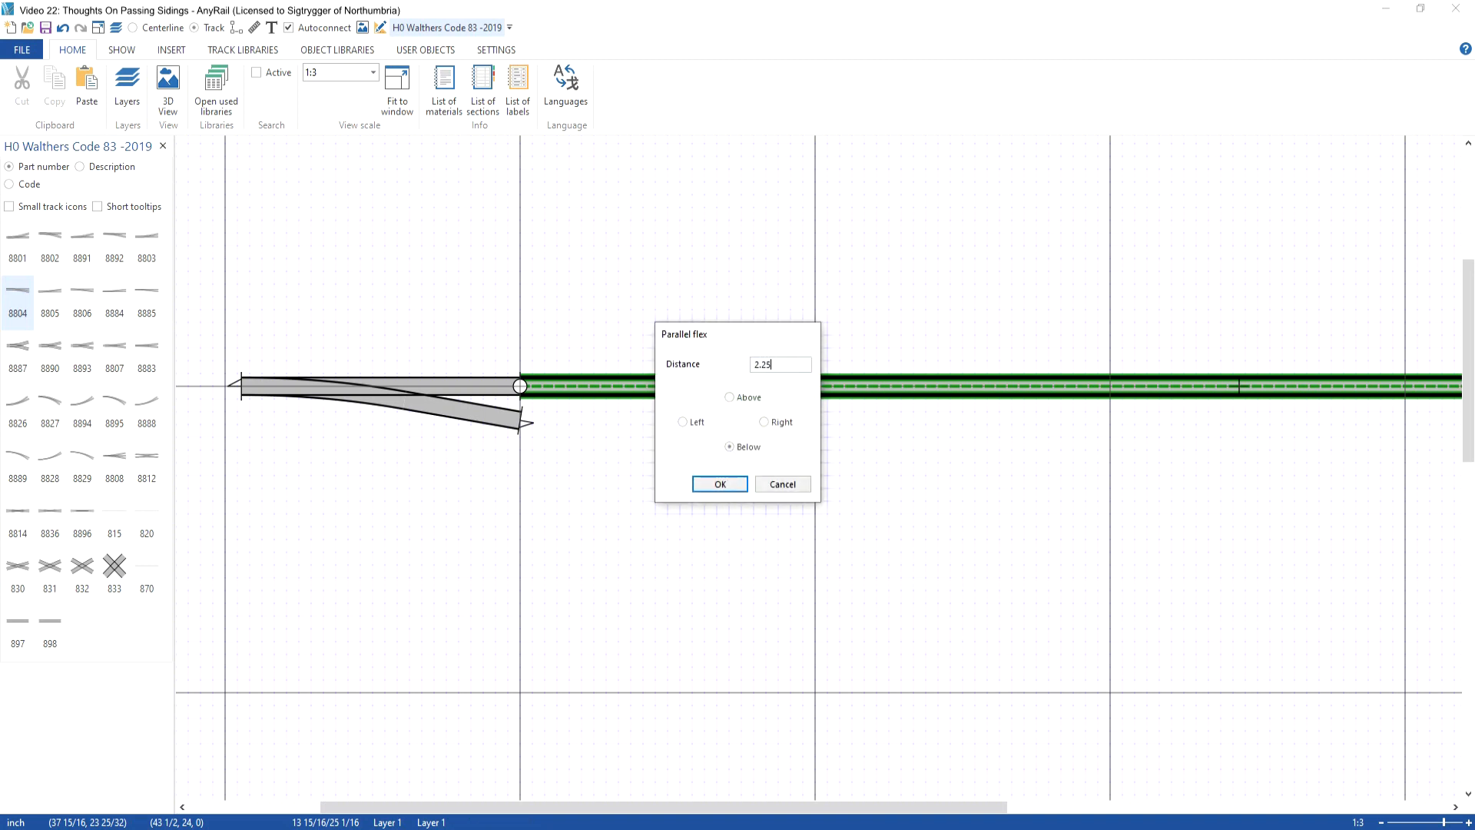
text(2.25)
key(Return)
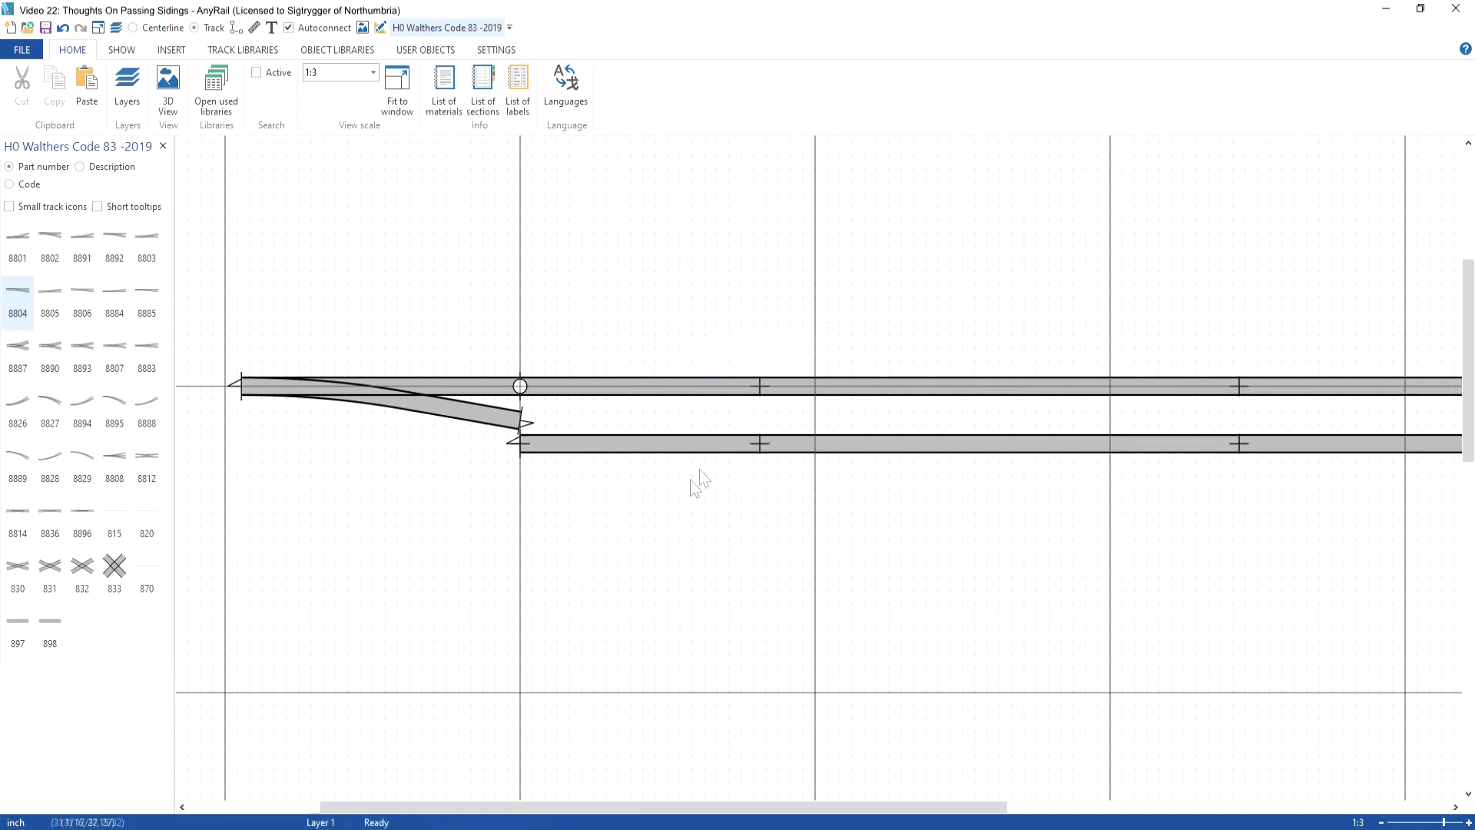
Step: Cut the siding flex about 11 1/8 inches from its turnout-side end, join the short piece to the turnout's diverging end and smooth it
right_click(796, 448)
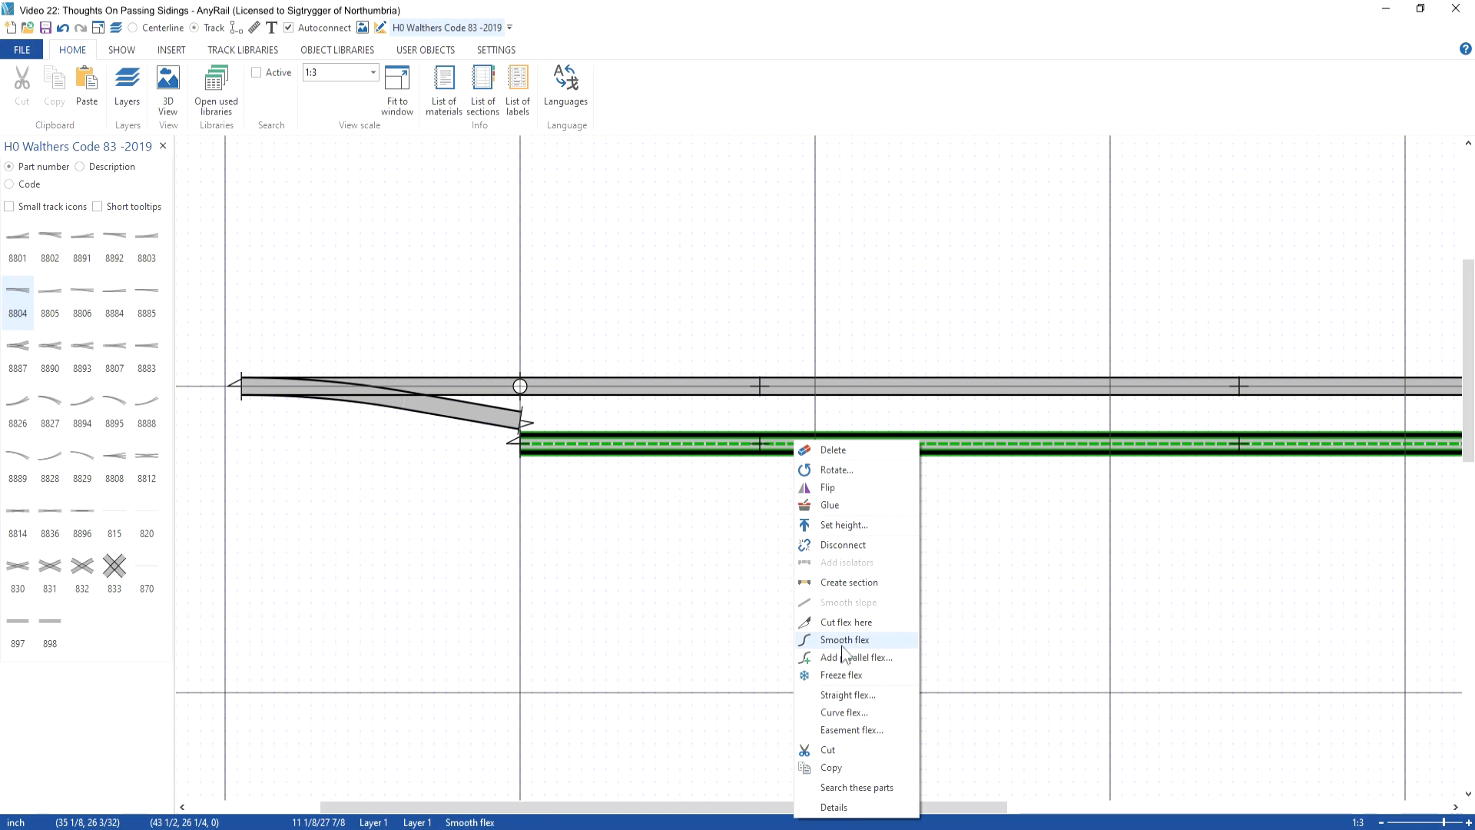
click(841, 621)
drag(521, 445, 523, 436)
click(642, 449)
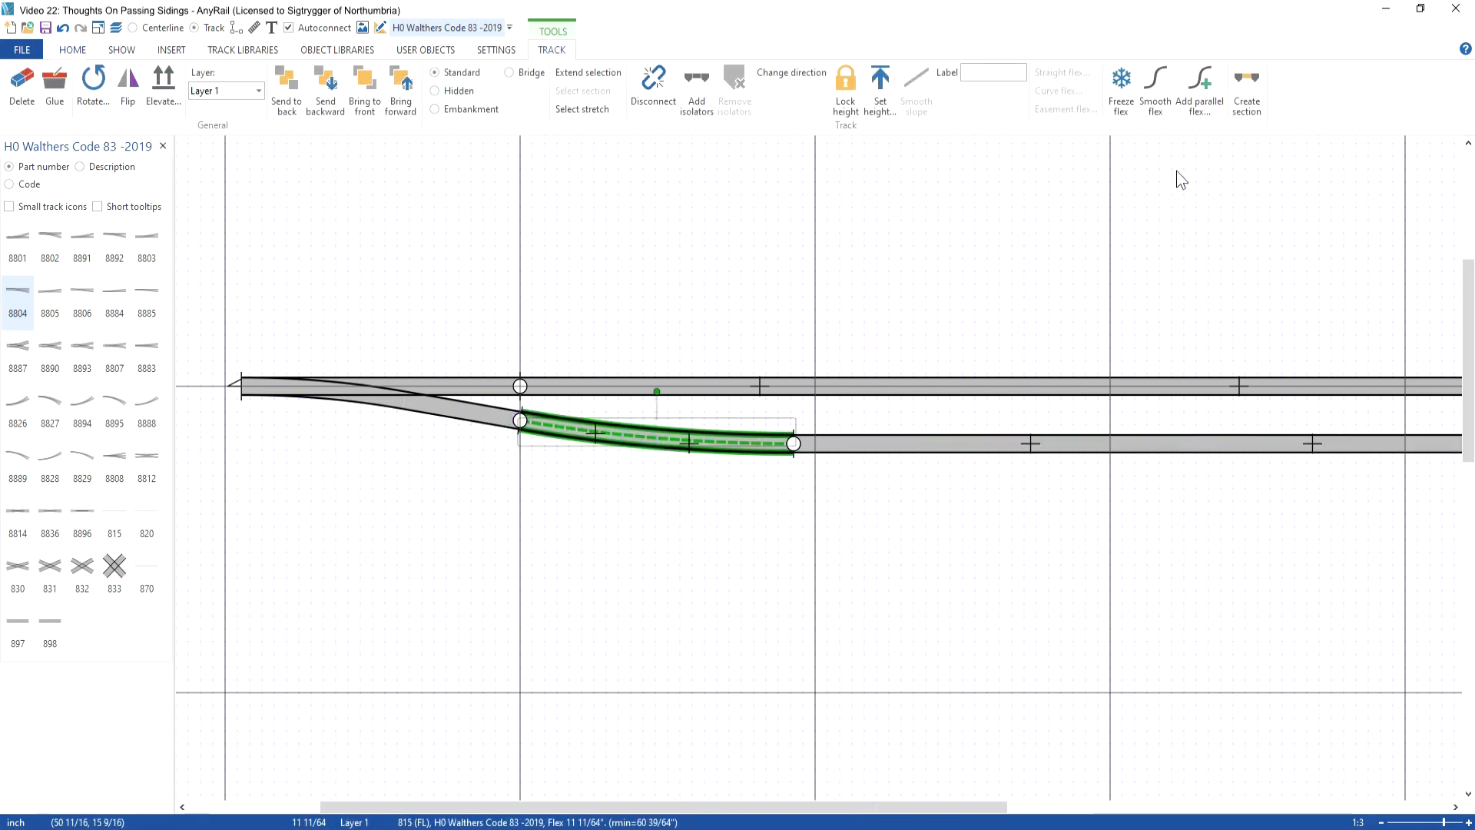
click(1155, 99)
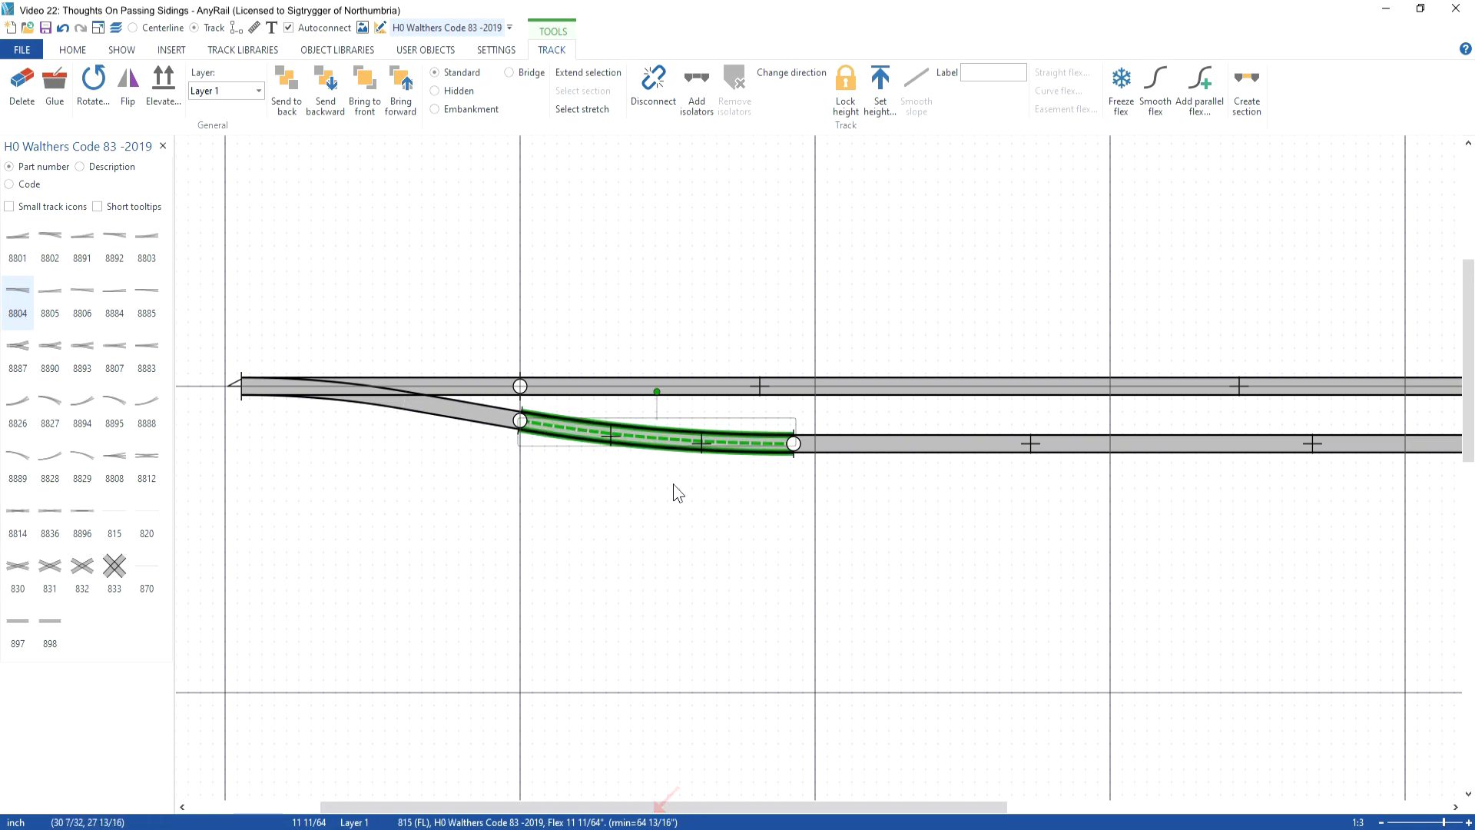
scroll(709, 466, up, 5)
right_drag(677, 482, 808, 498)
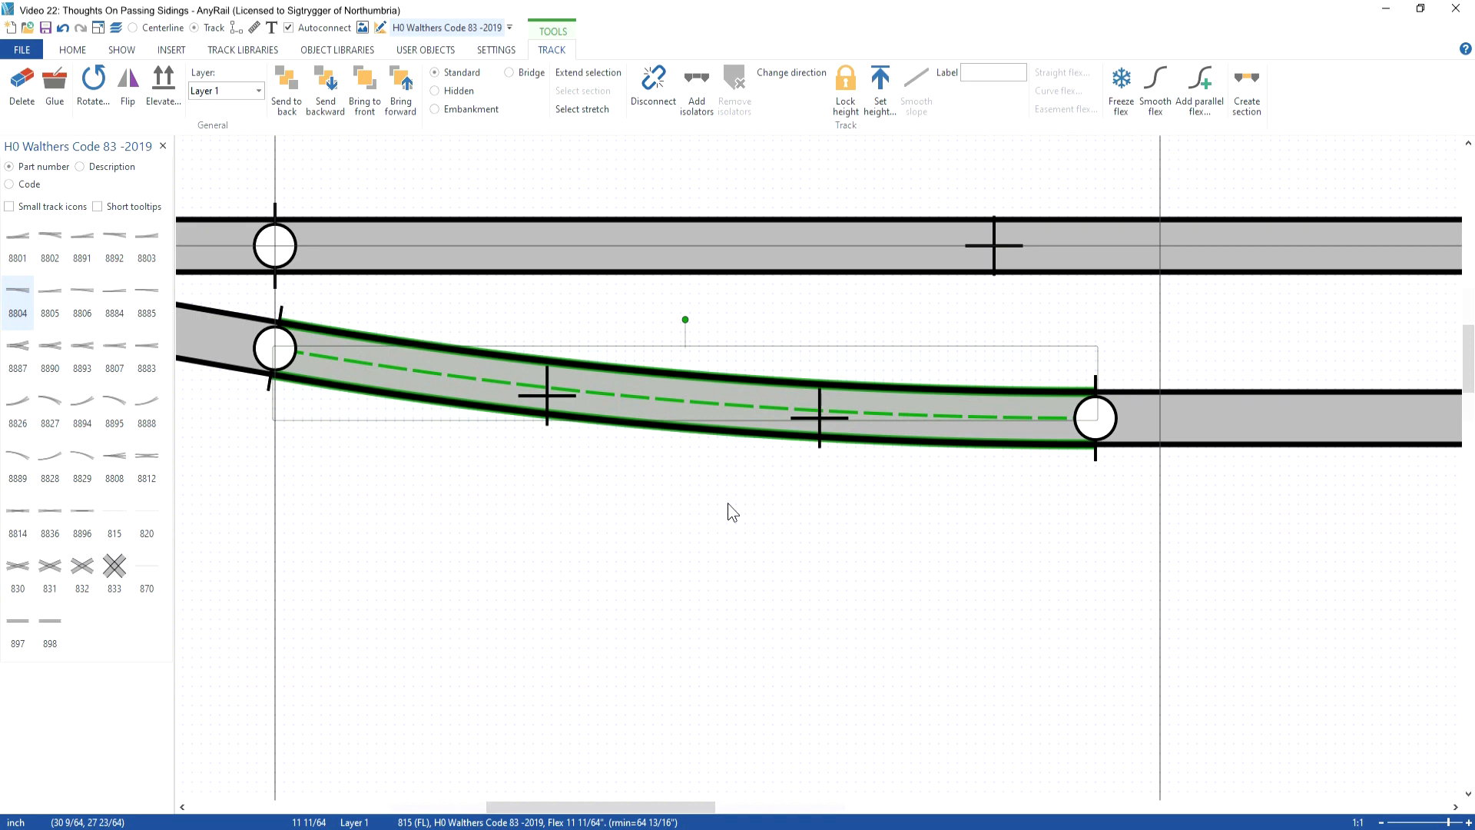
scroll(731, 513, down, 5)
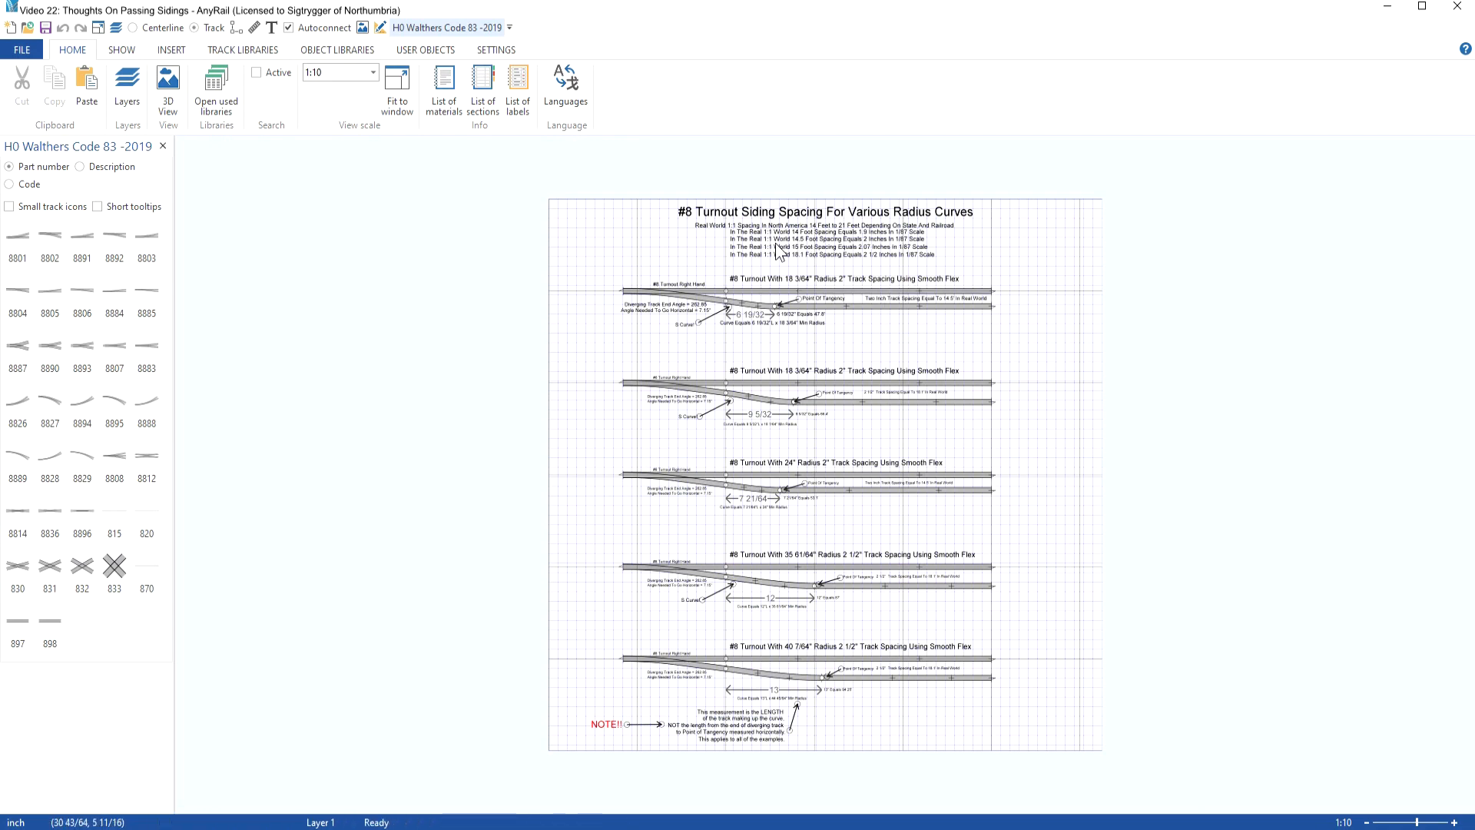
Step: Examine the notes and the first siding examples on the #8 turnout spacing sheet
scroll(776, 245, up, 2)
scroll(776, 243, up, 1)
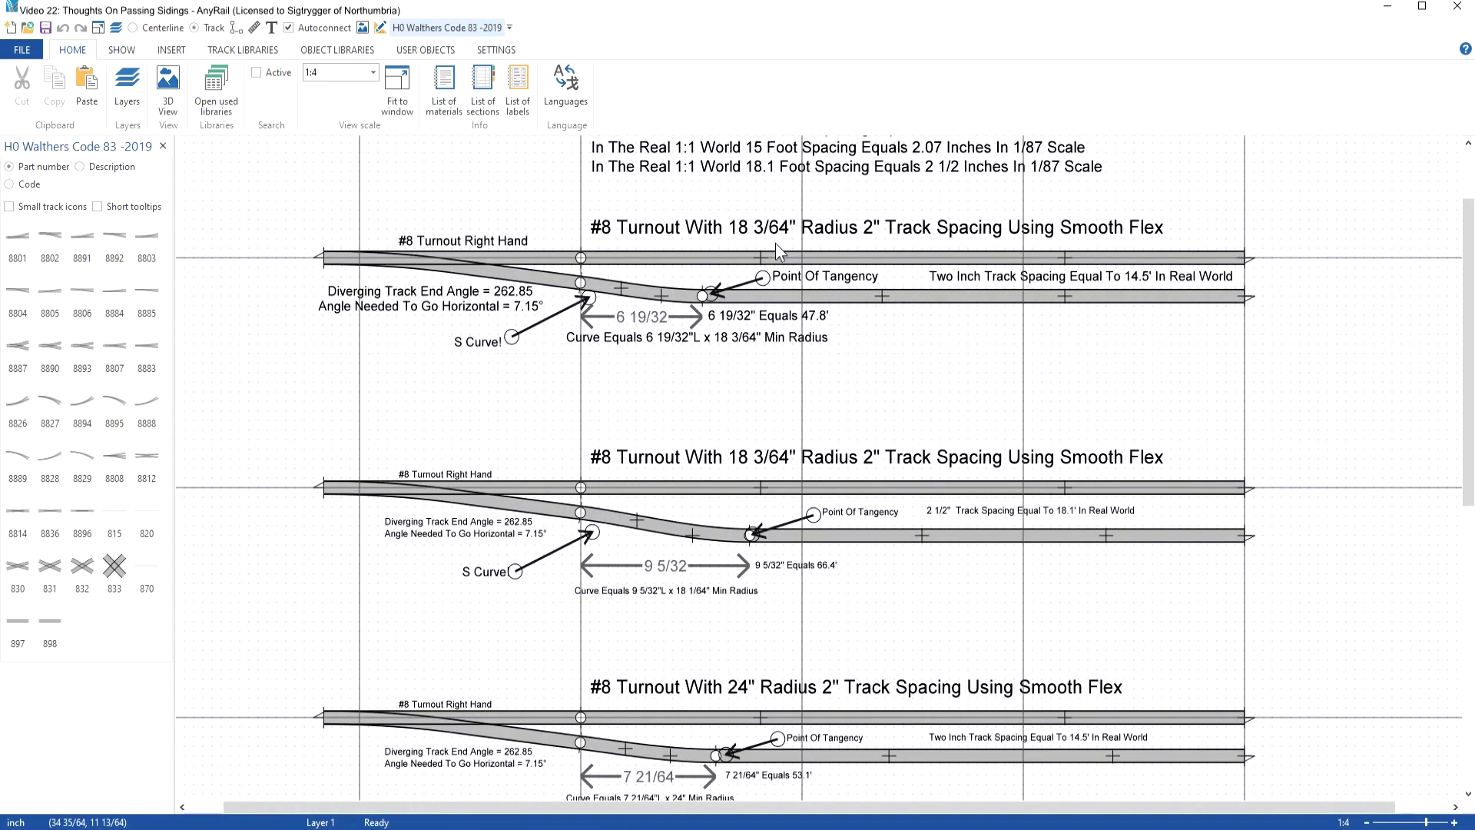
drag(869, 377, 865, 492)
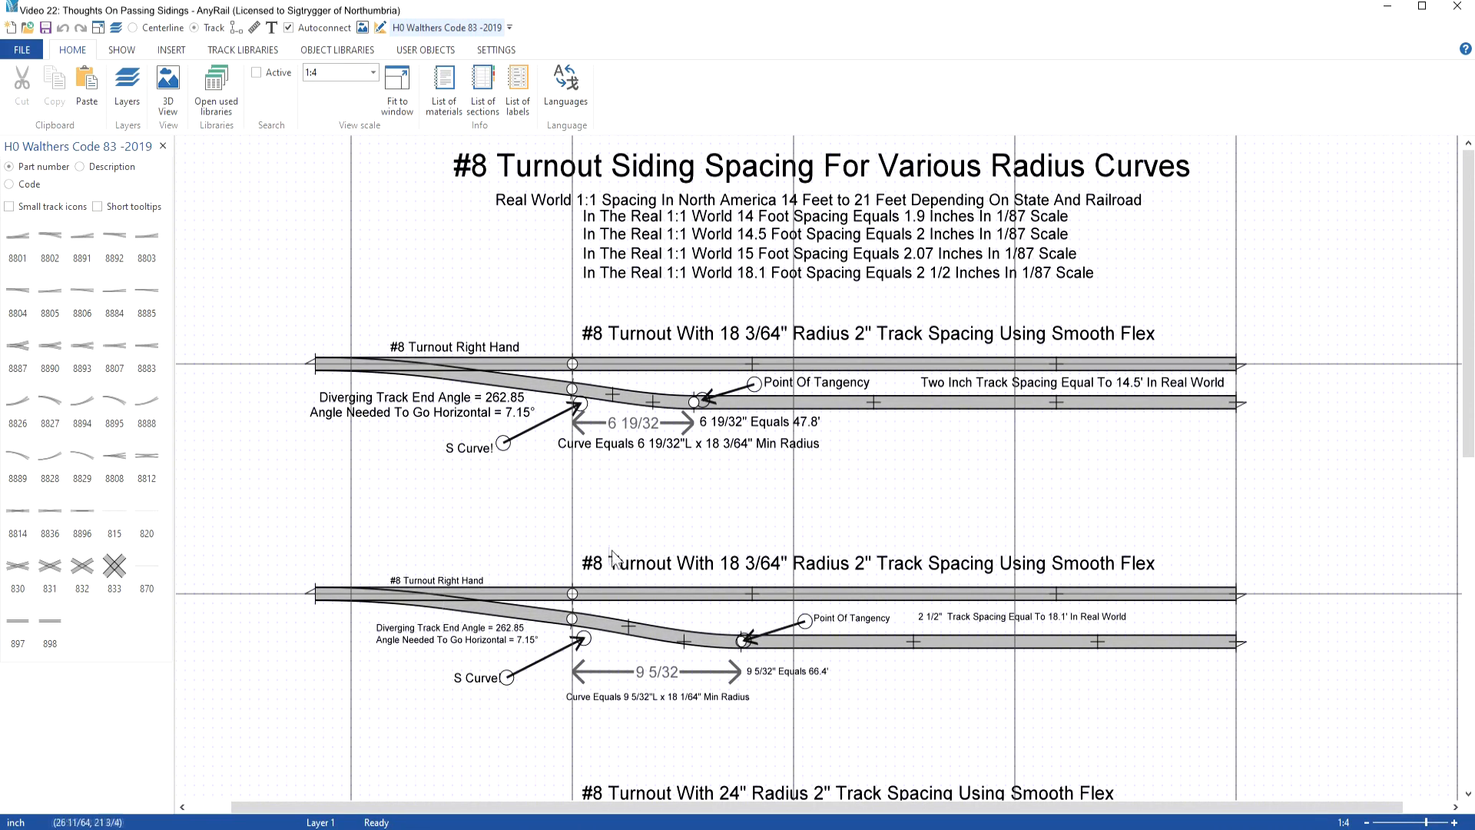
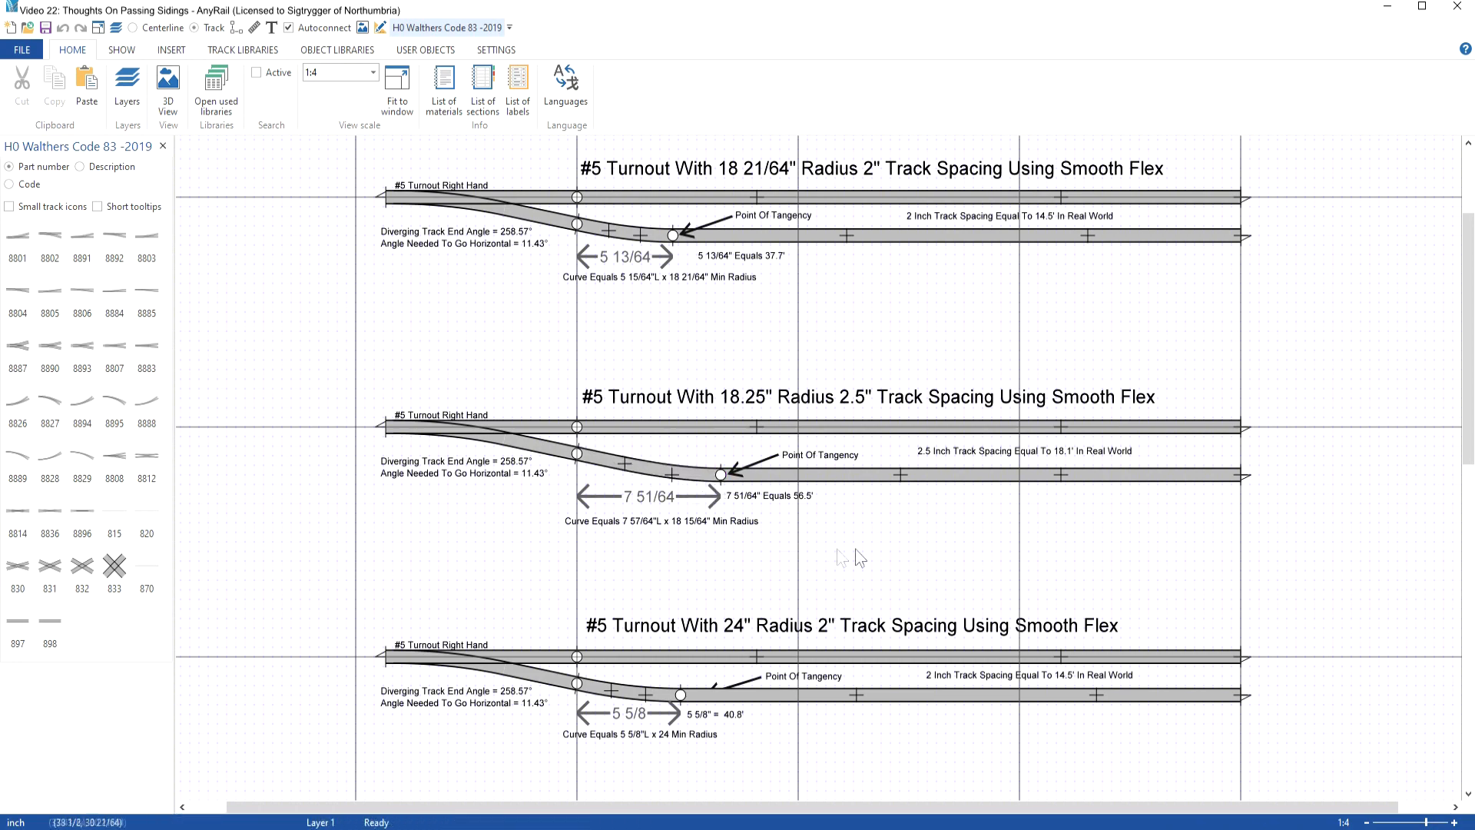
Step: Examine the #5 turnout siding examples with 24 to 28 inch curve radii at 2 and 2.5 inch track spacing
scroll(880, 552, down, 3)
scroll(881, 553, down, 7)
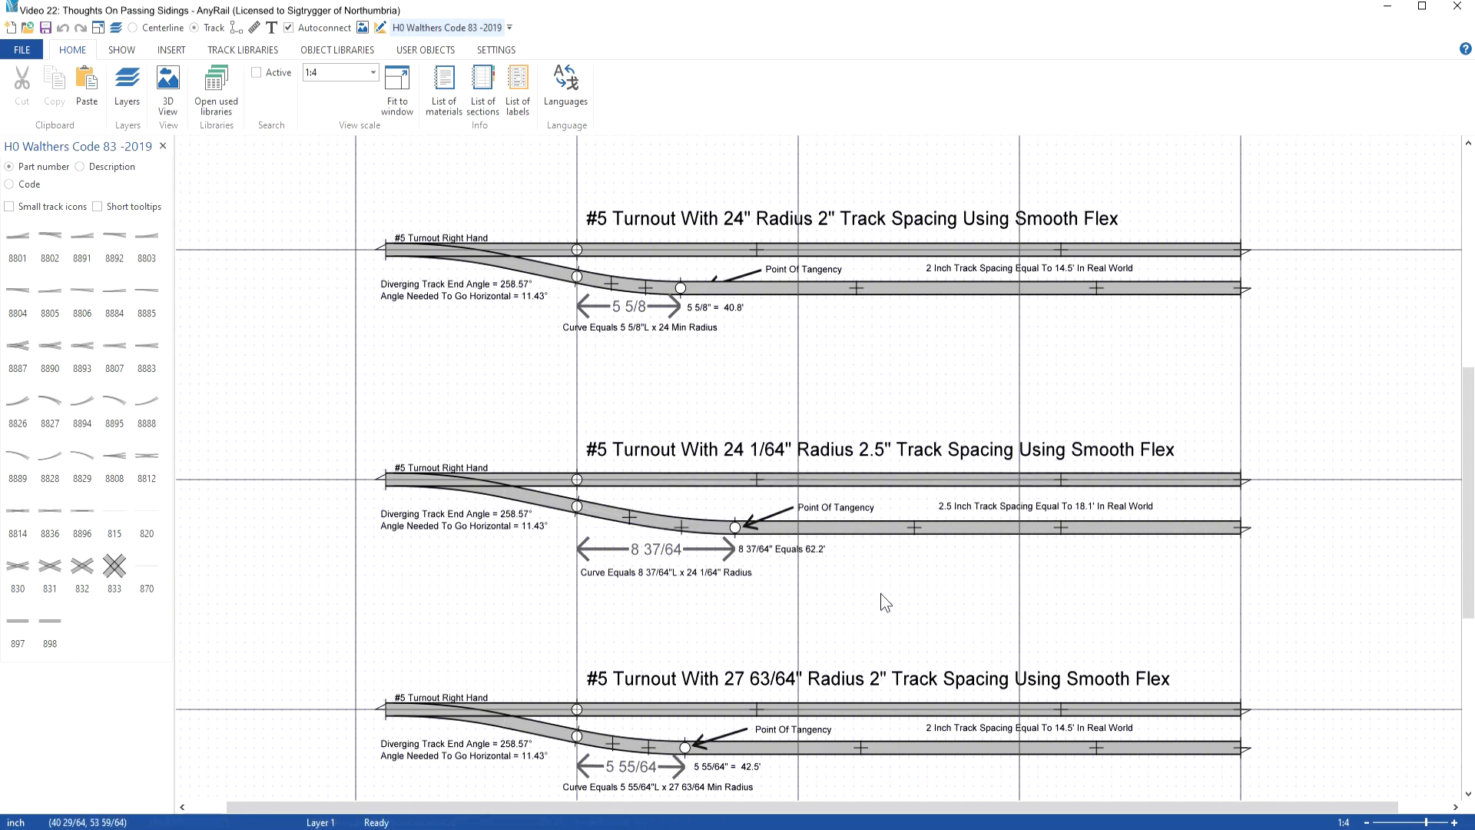
scroll(881, 595, down, 4)
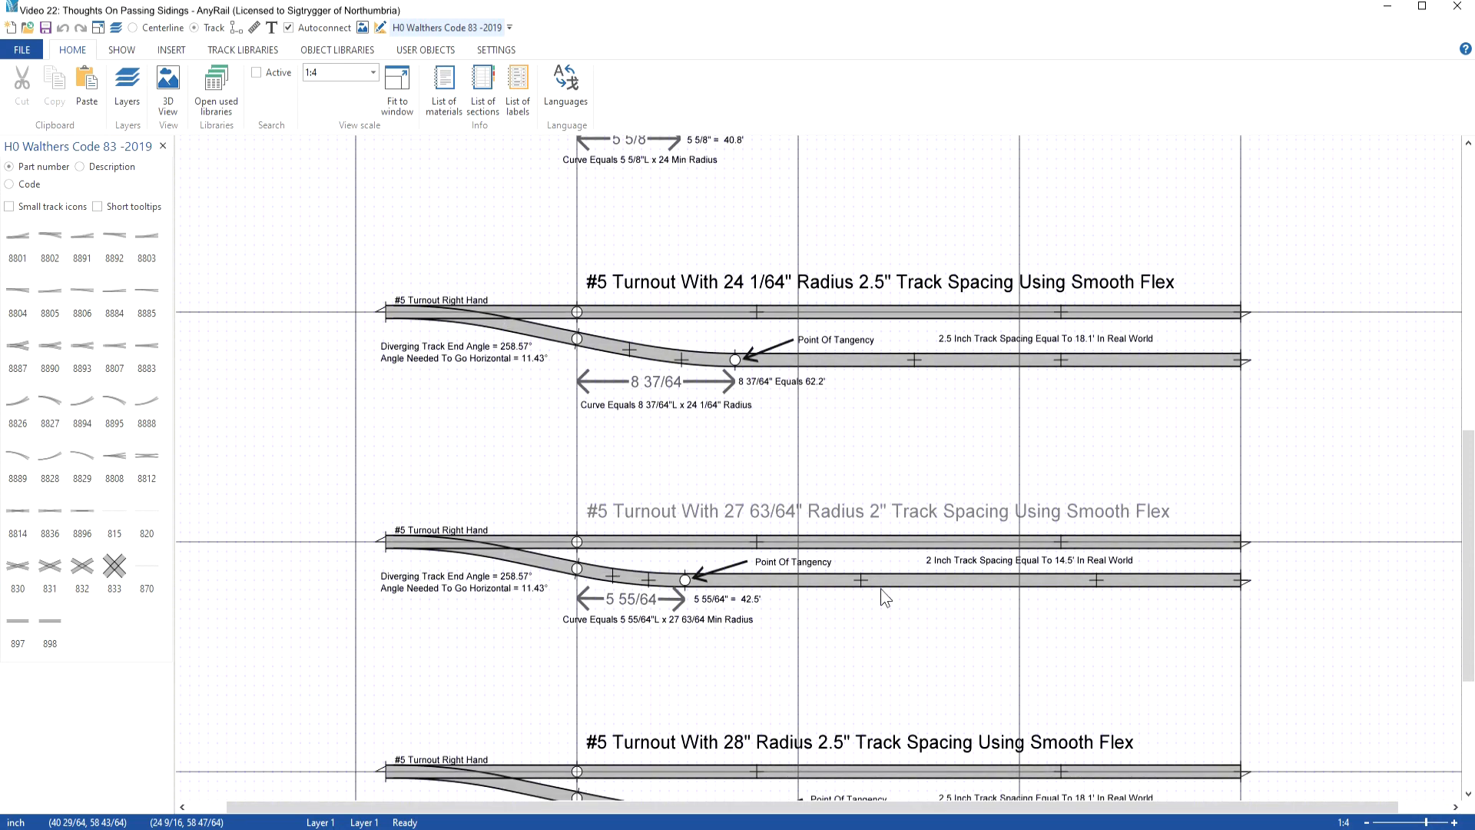